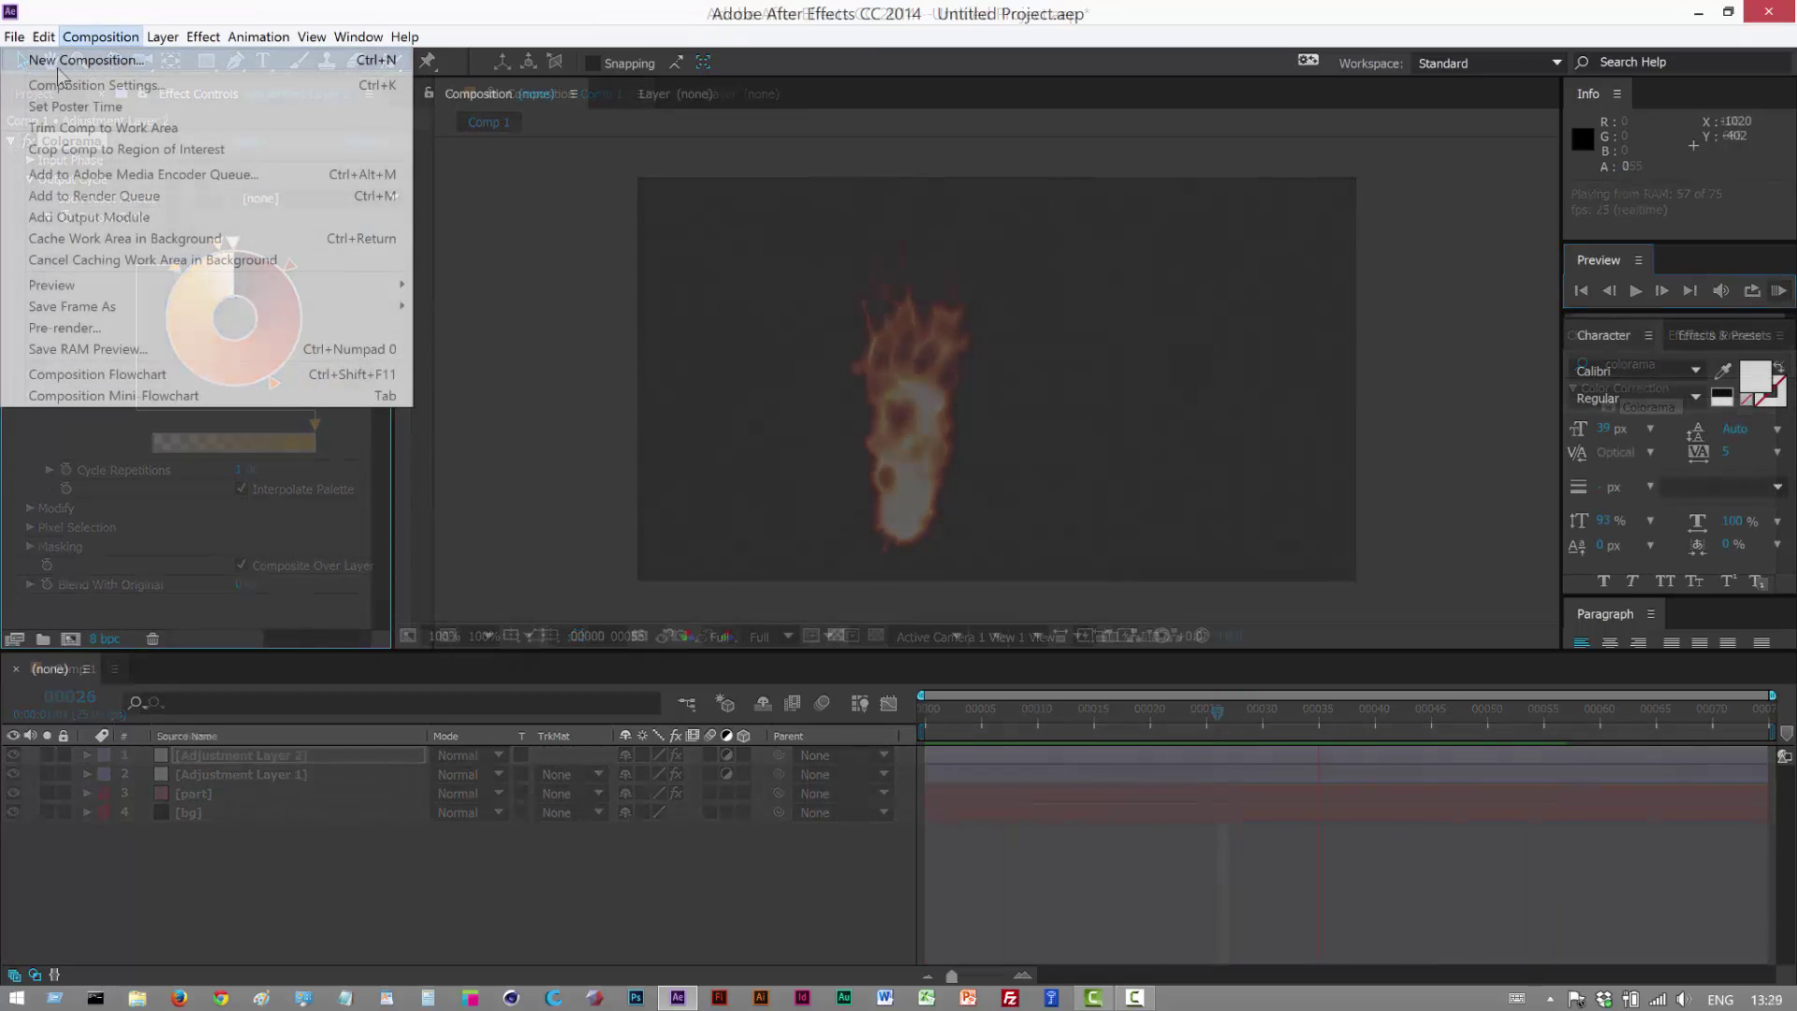
# - Create a new composition, Comp 1, with its duration set to 75 frames
pyautogui.click(150, 60)
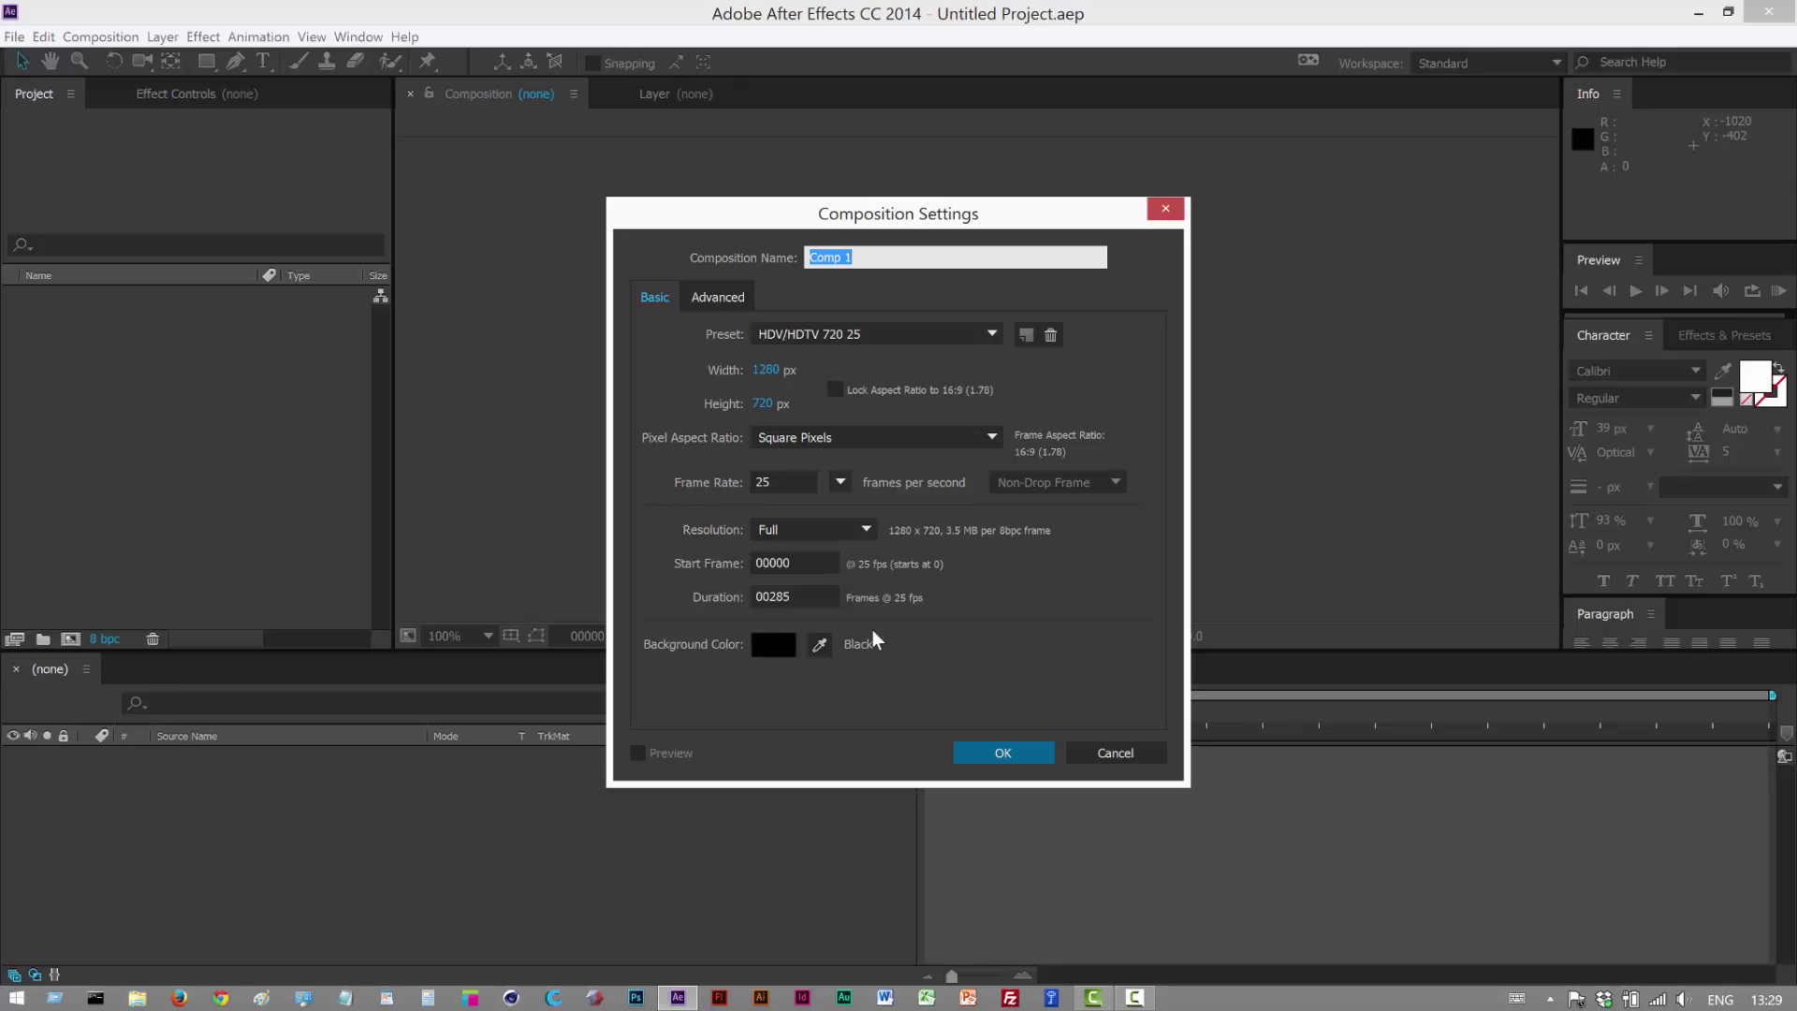
pyautogui.moveTo(769, 594); pyautogui.dragTo(823, 599)
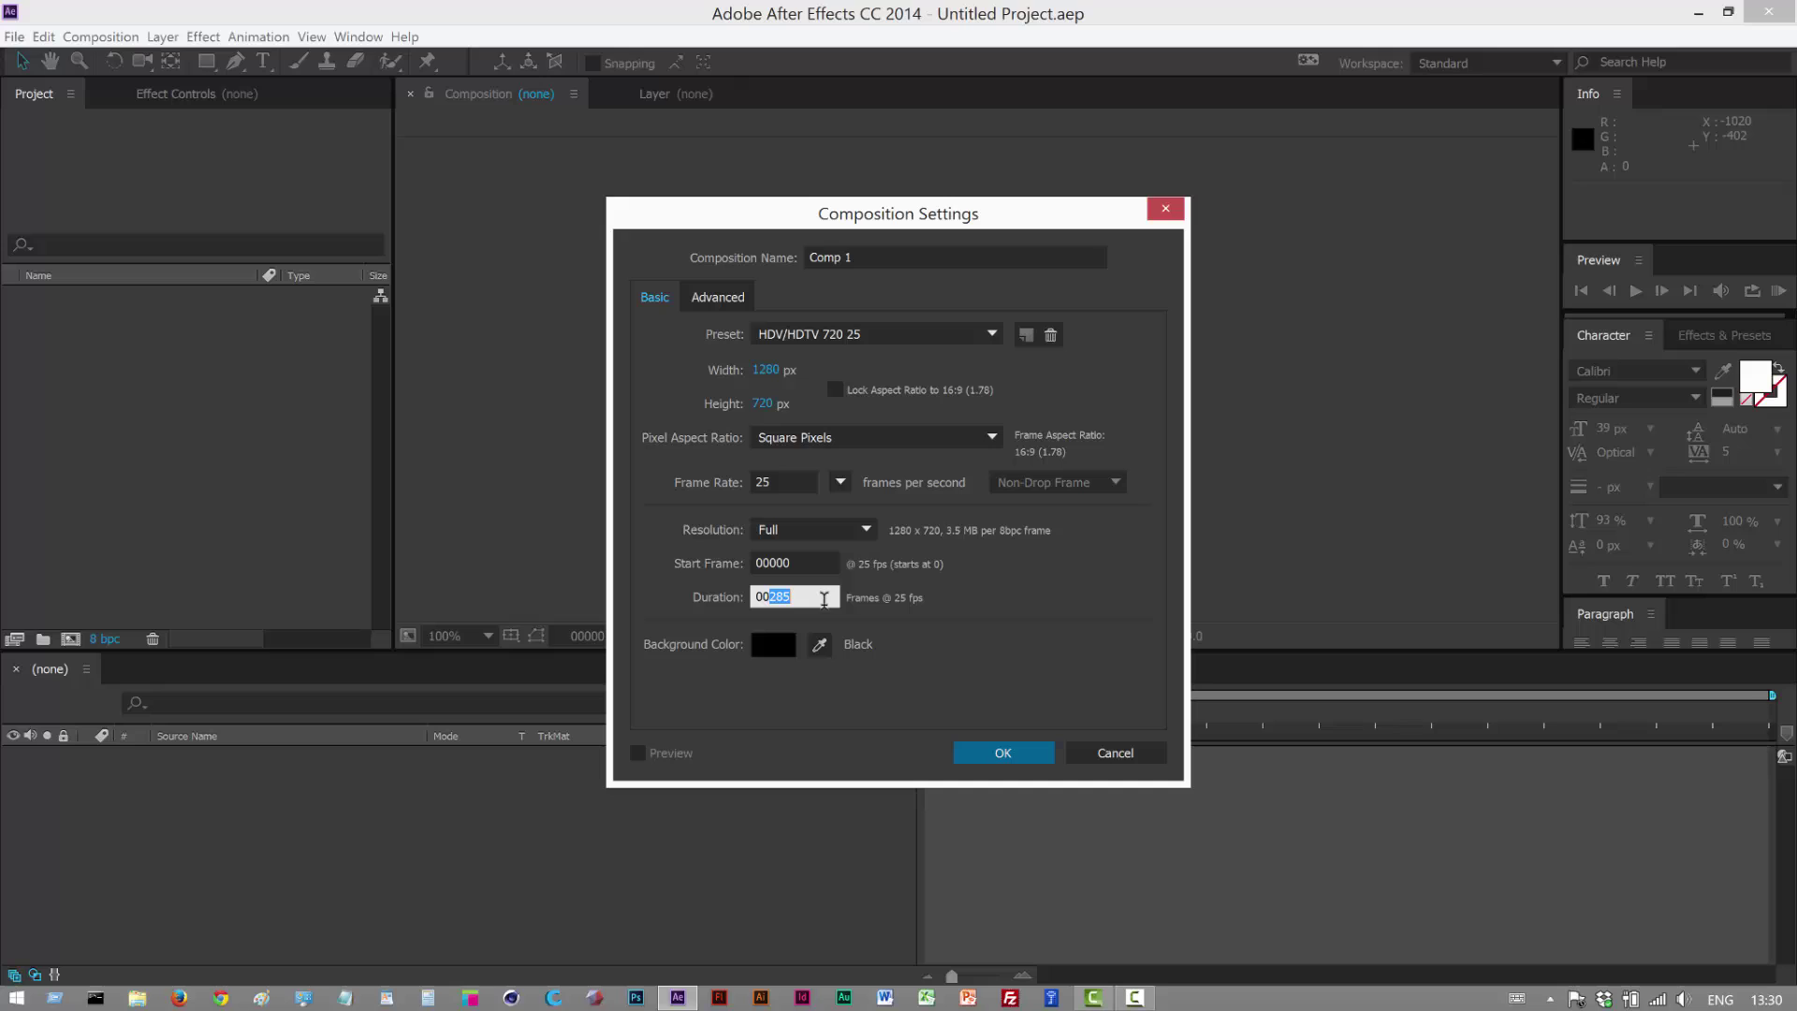
pyautogui.write('7')
pyautogui.click(984, 749)
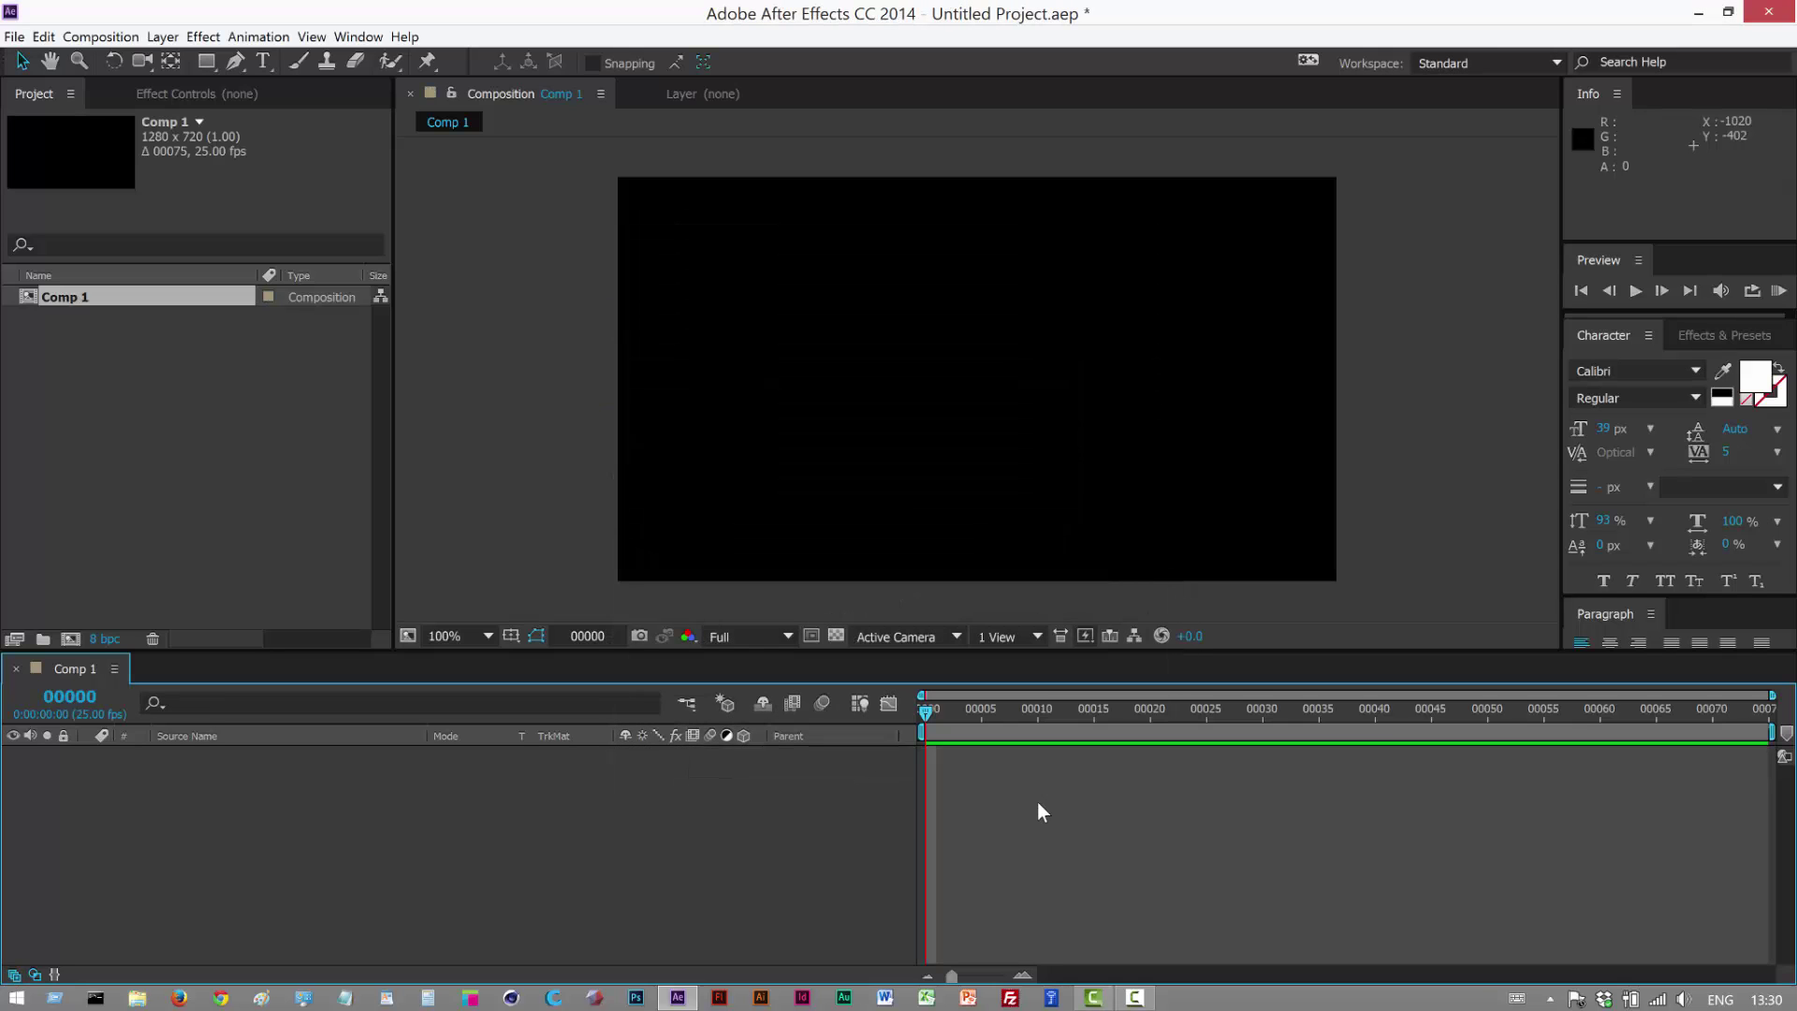
# - Add a black solid layer named bg
pyautogui.click(163, 37)
pyautogui.moveTo(42, 59)
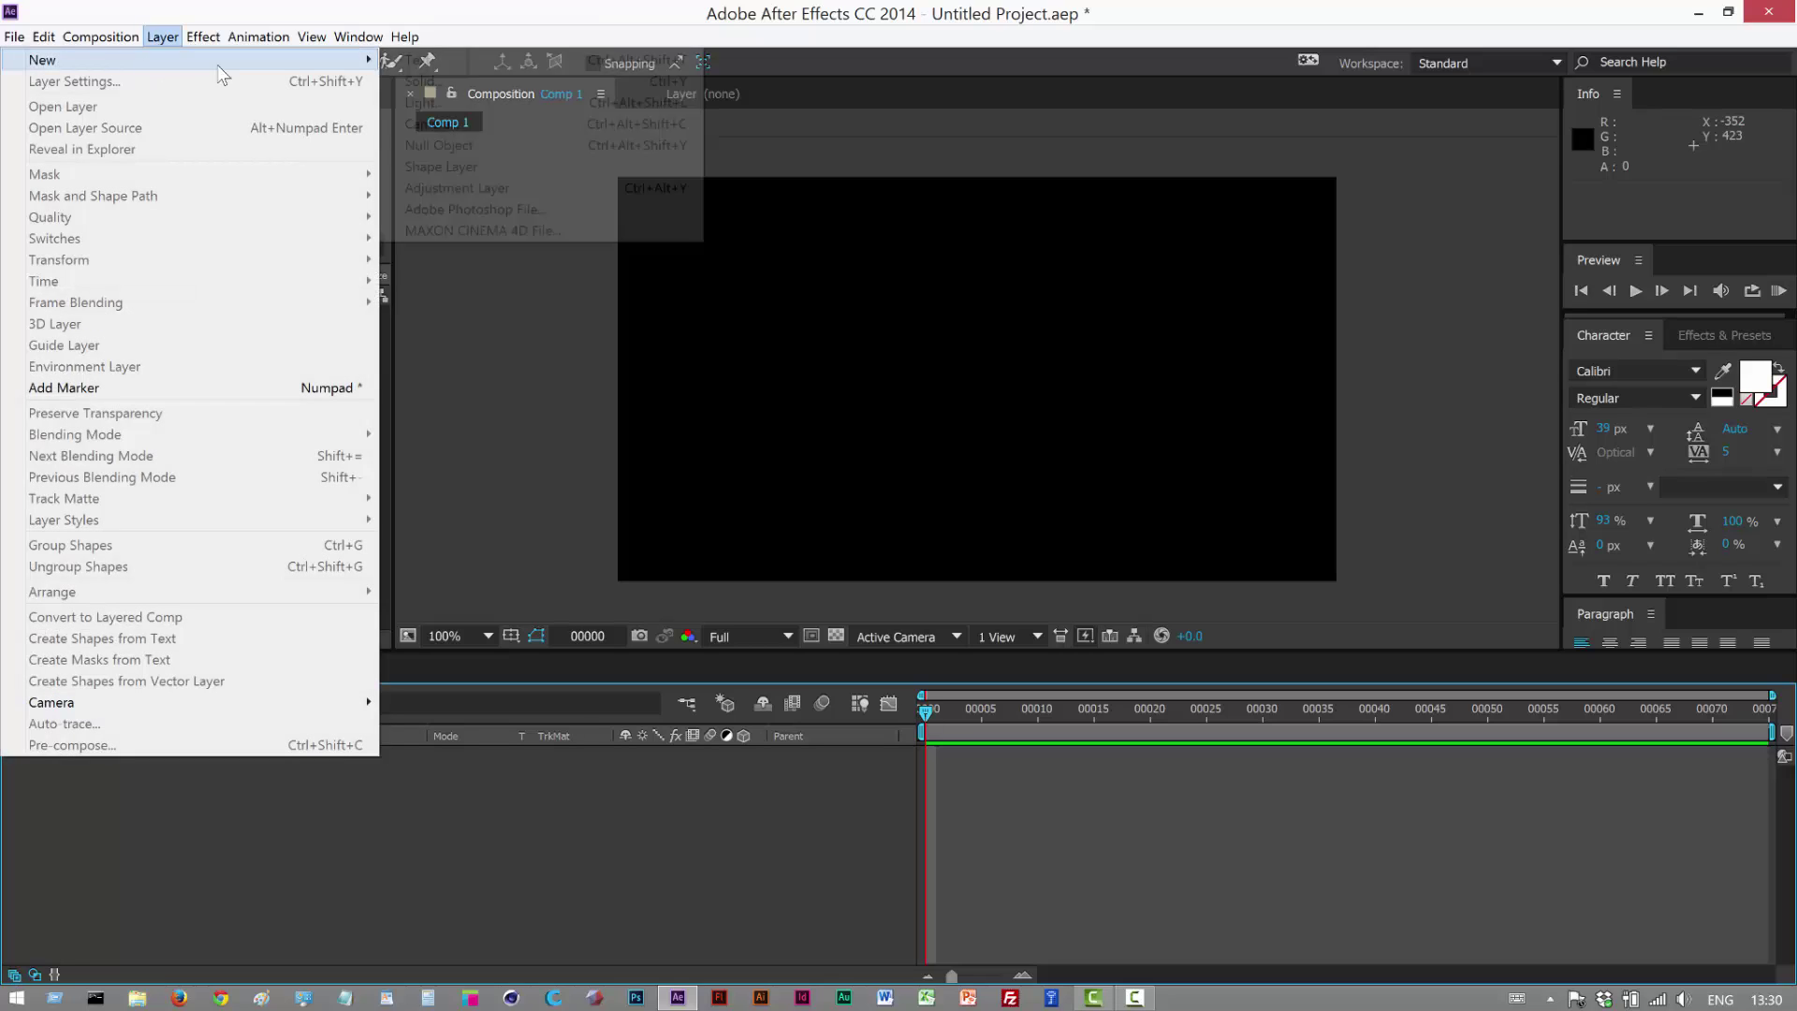
pyautogui.click(420, 83)
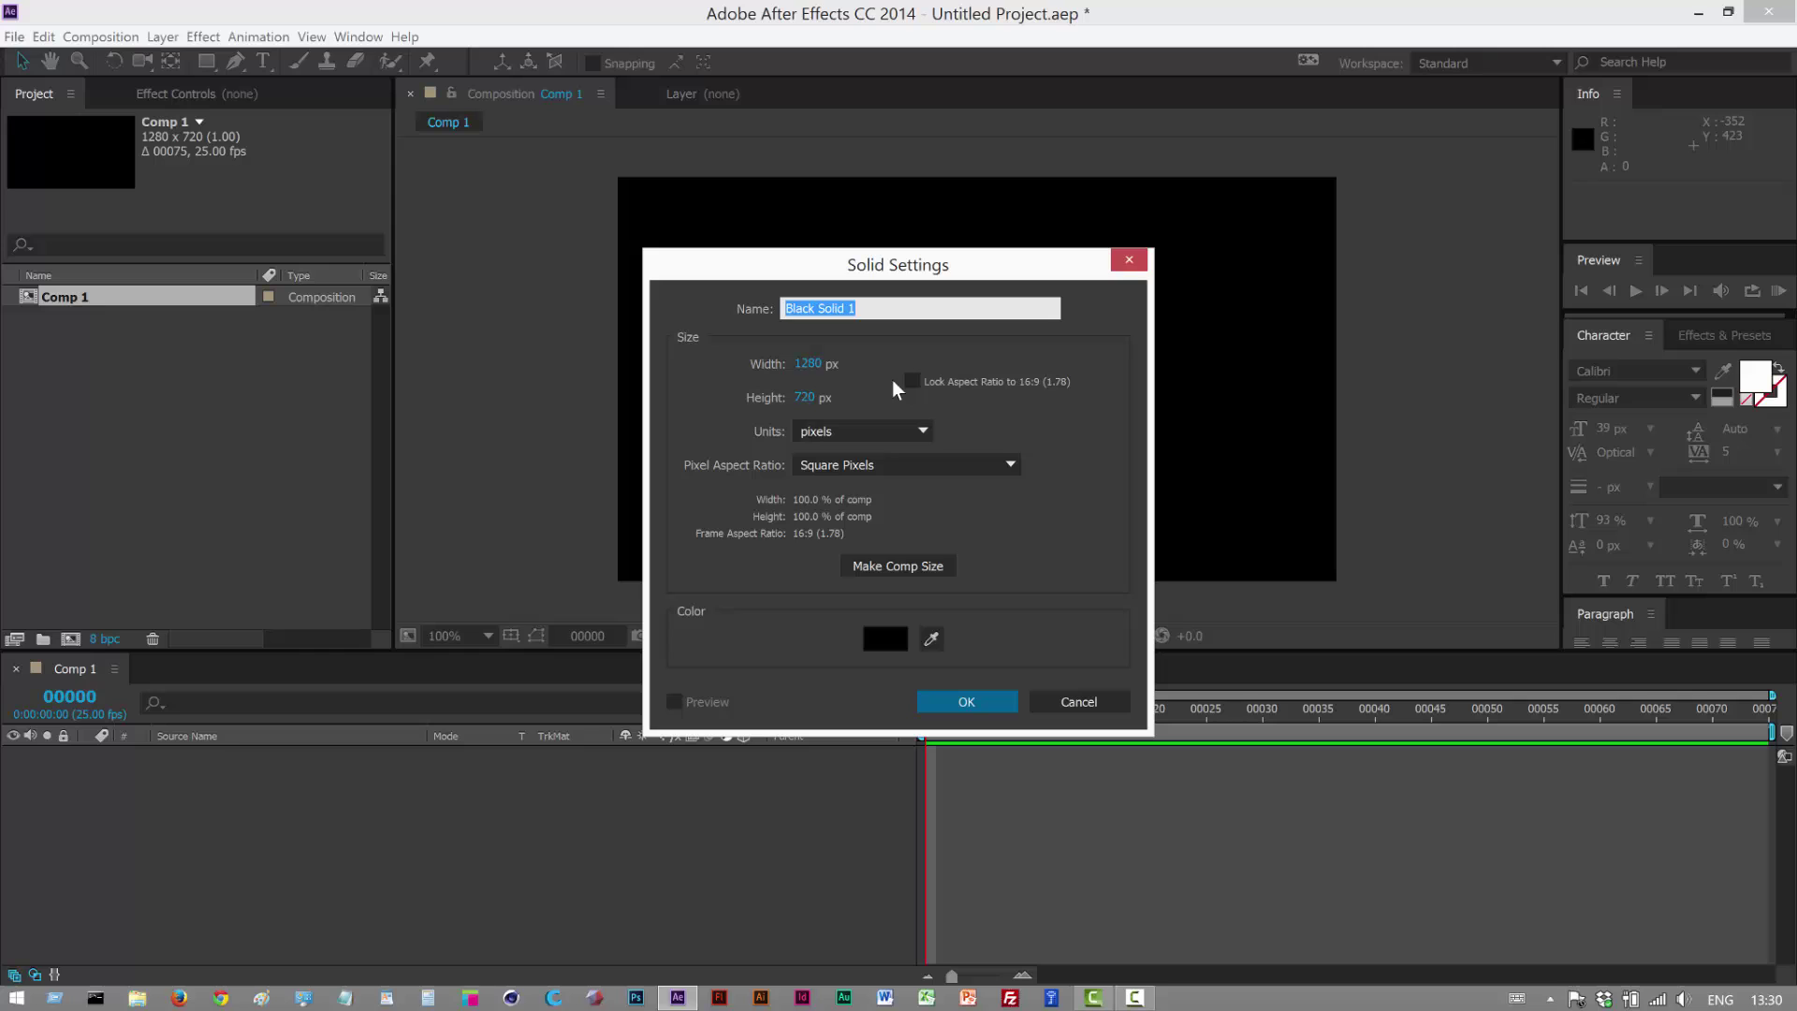
pyautogui.write('bg')
pyautogui.click(978, 702)
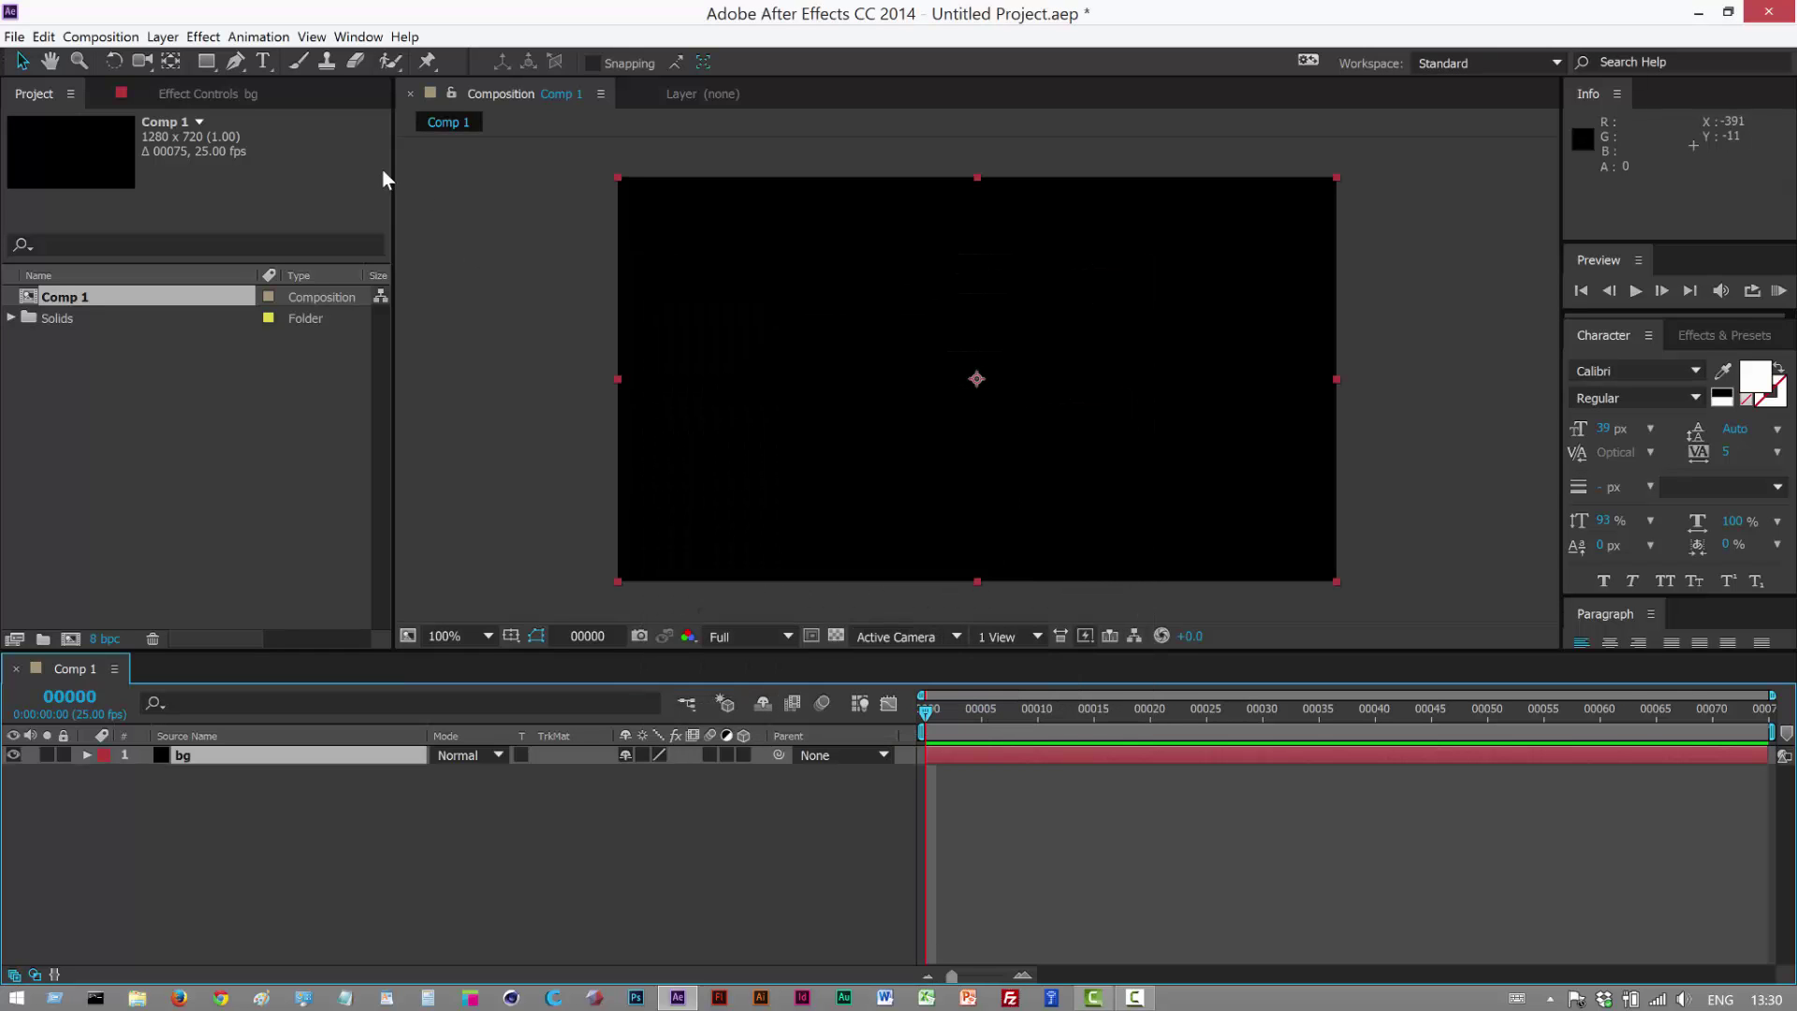
# - Add a second solid named part with a pinkish colour
pyautogui.click(163, 37)
pyautogui.moveTo(42, 60)
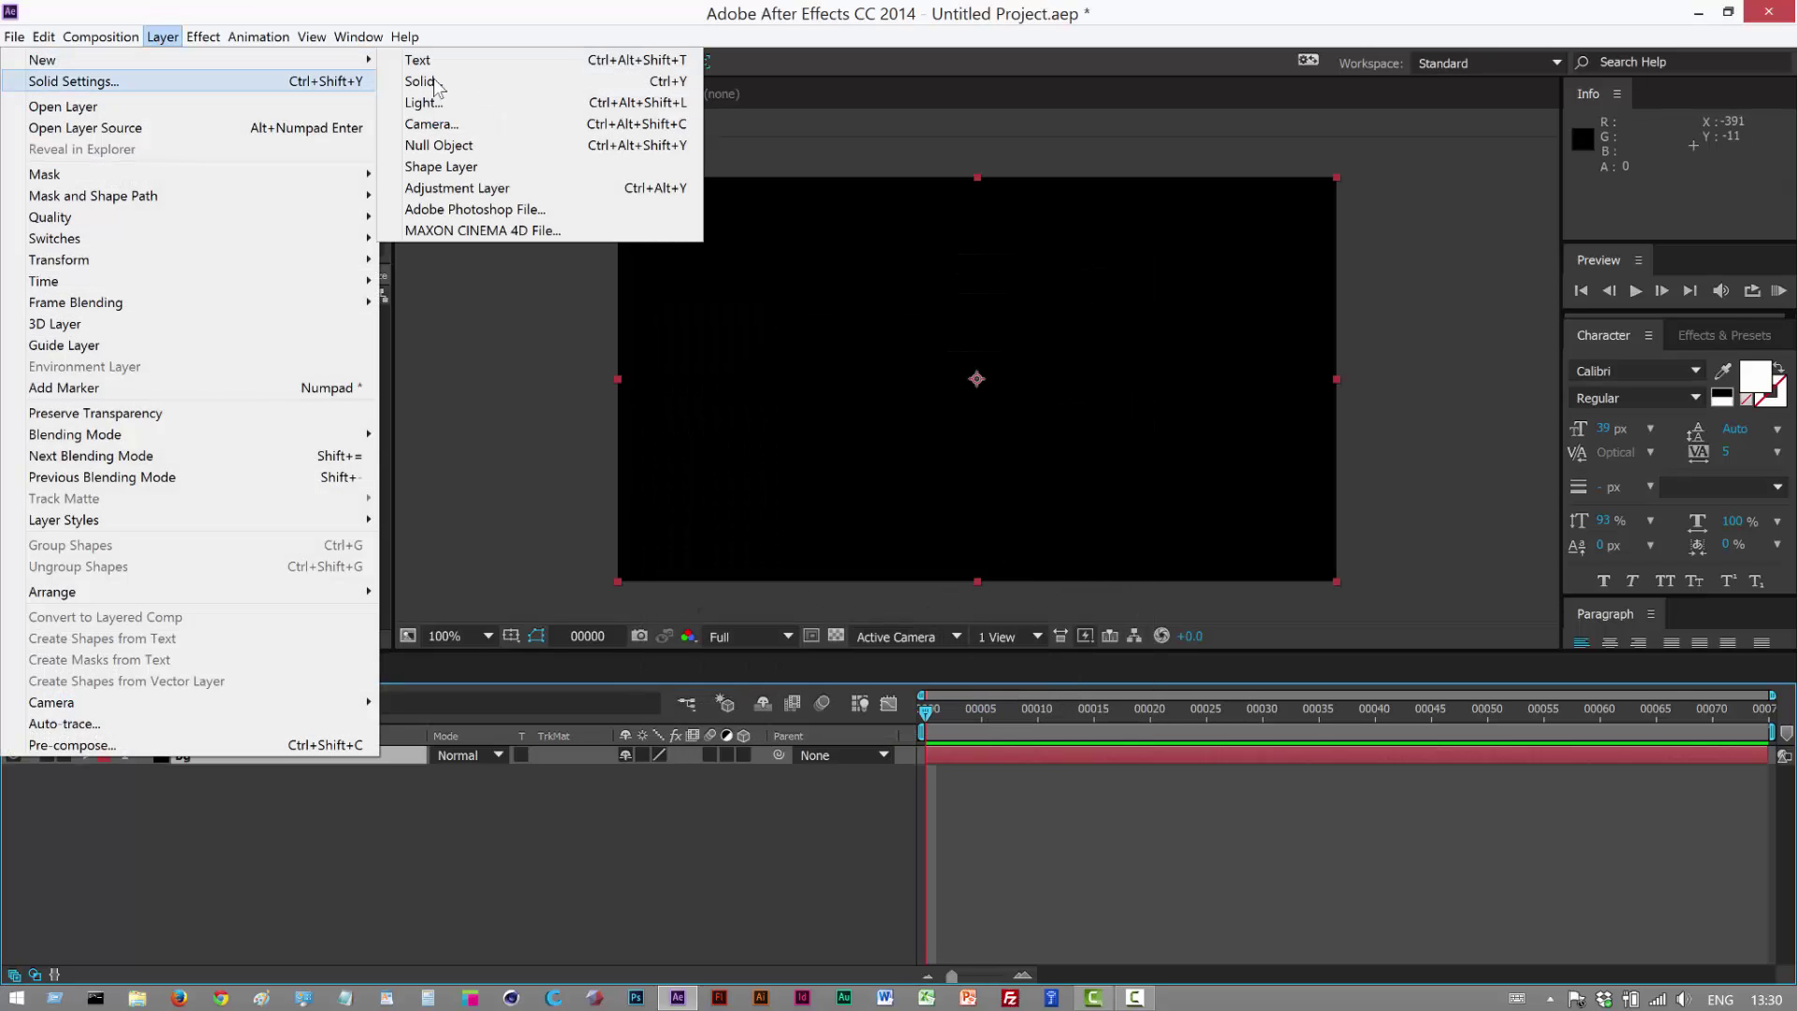
pyautogui.click(484, 80)
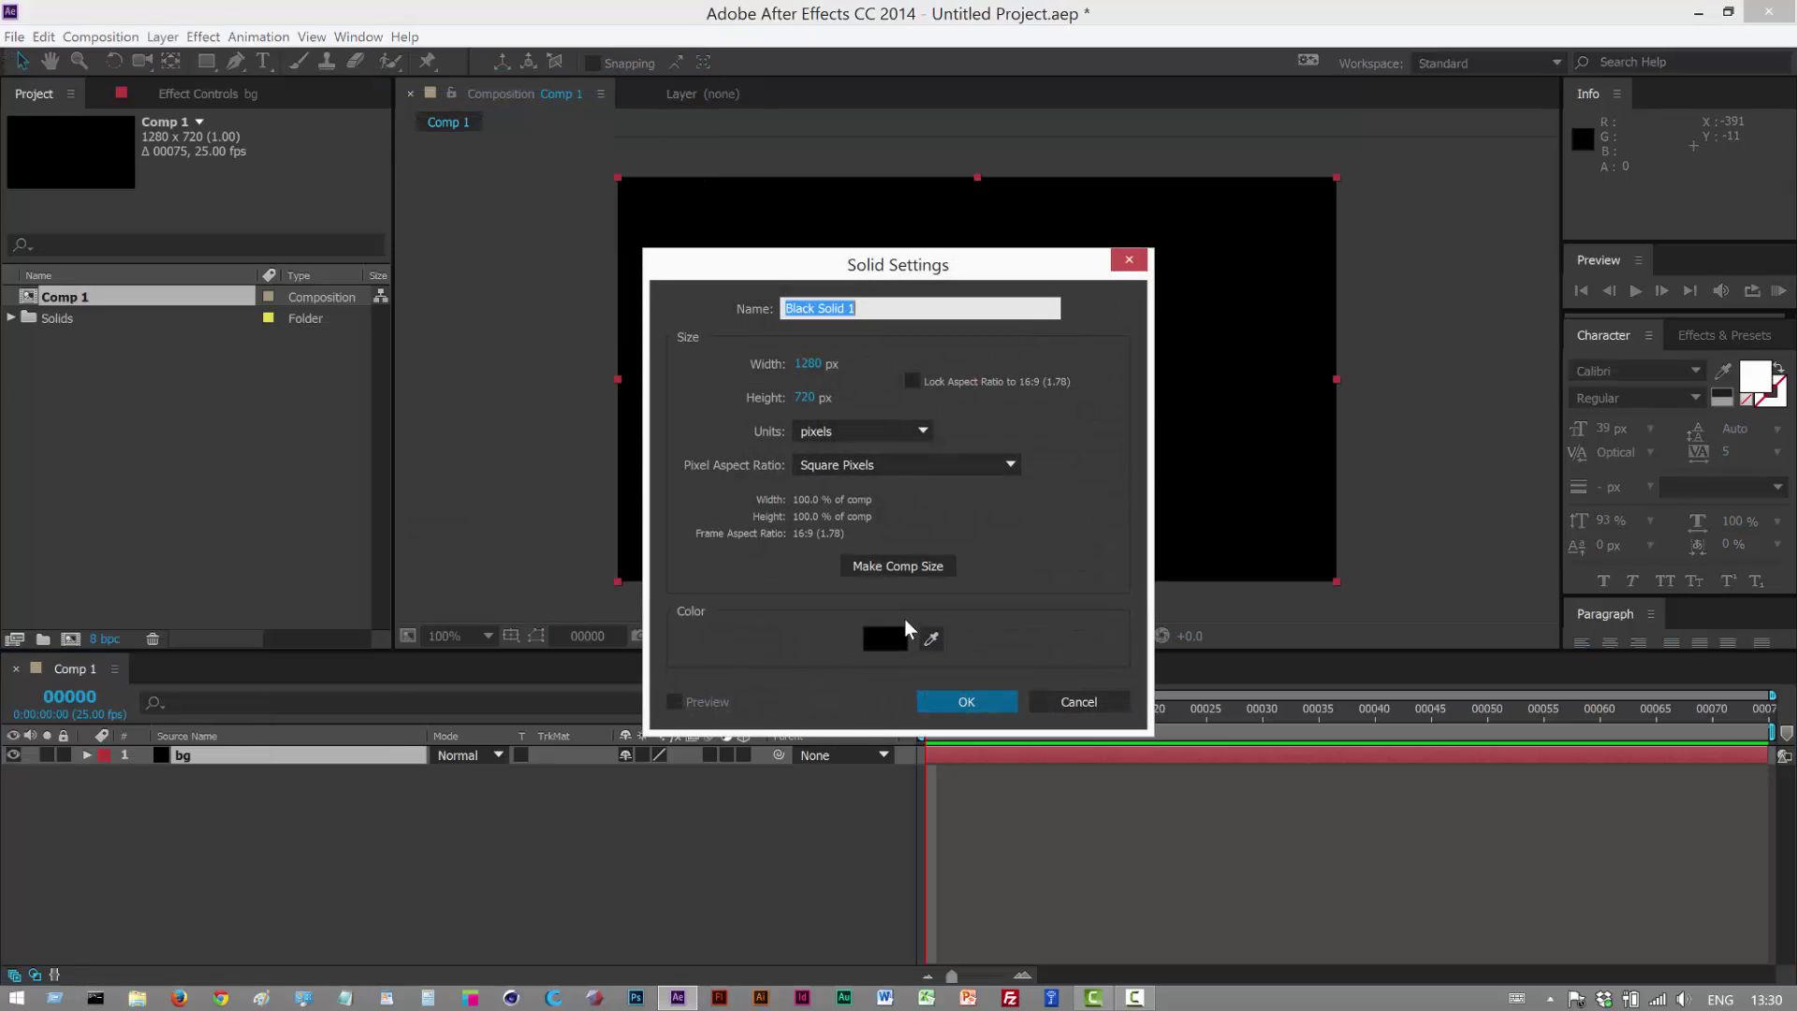
pyautogui.write('part')
pyautogui.click(886, 639)
pyautogui.write('a9a9a9')
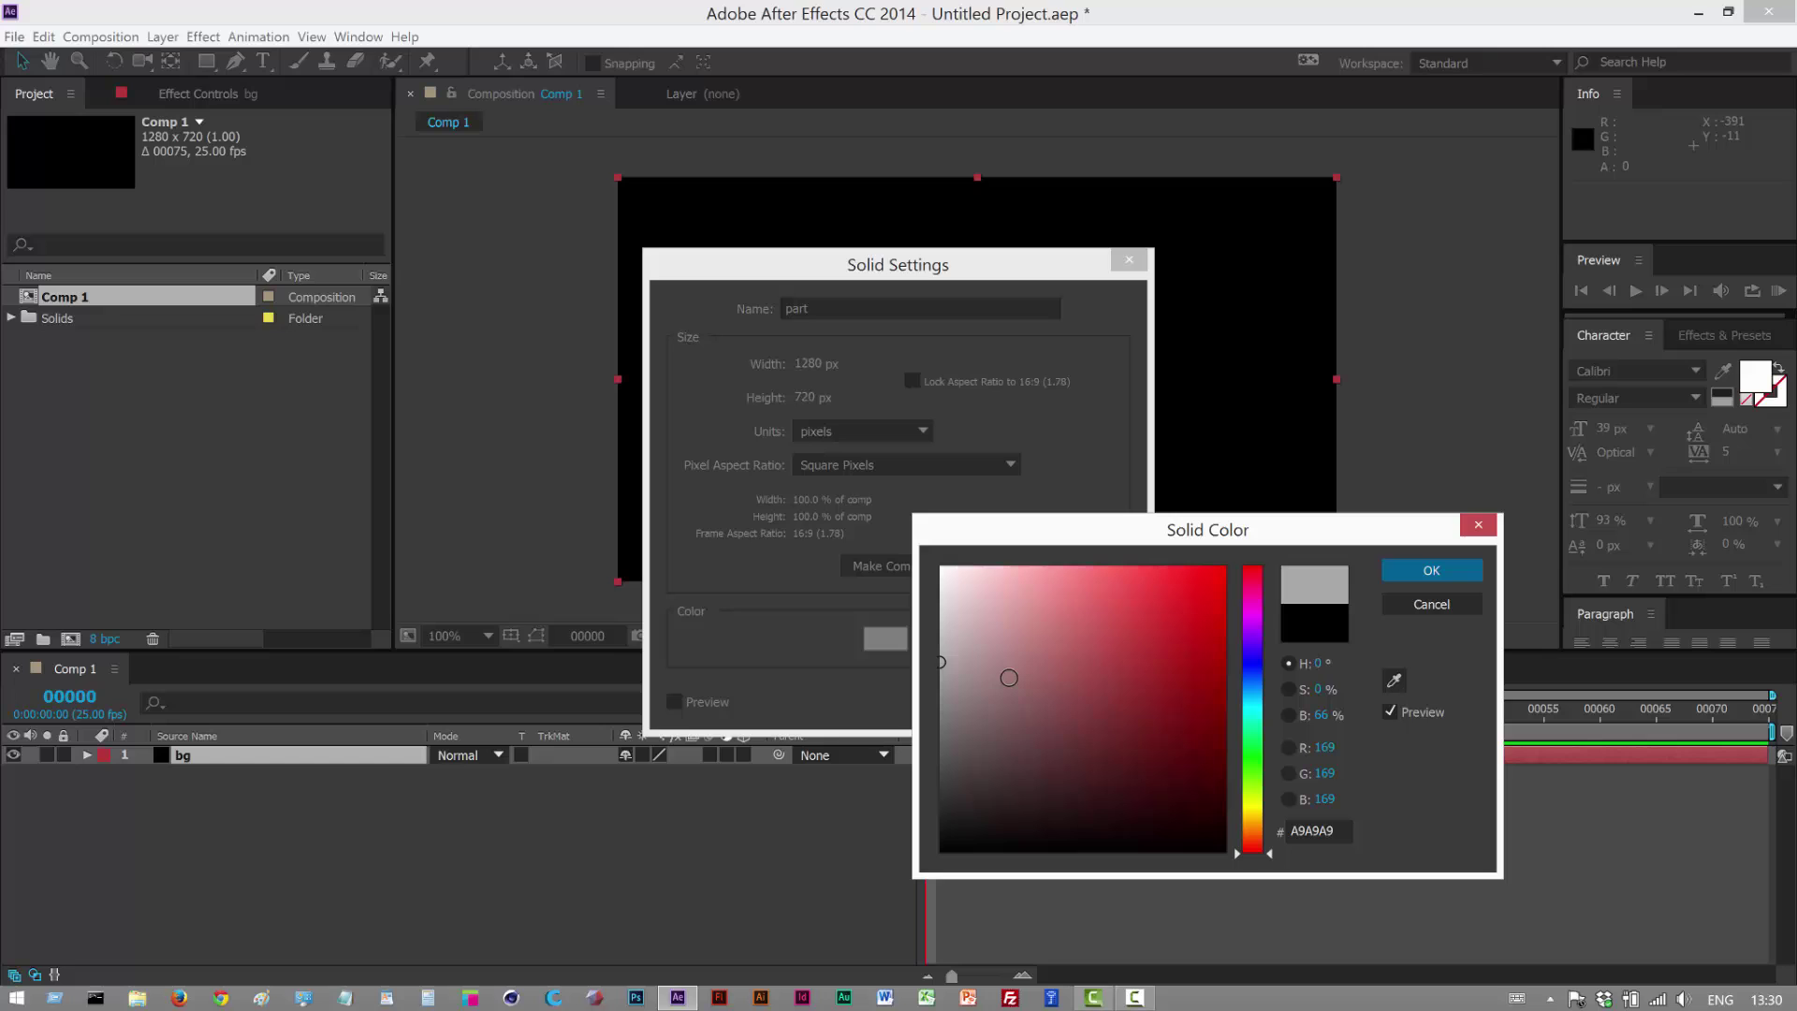
pyautogui.click(1008, 677)
pyautogui.click(1429, 573)
pyautogui.click(947, 697)
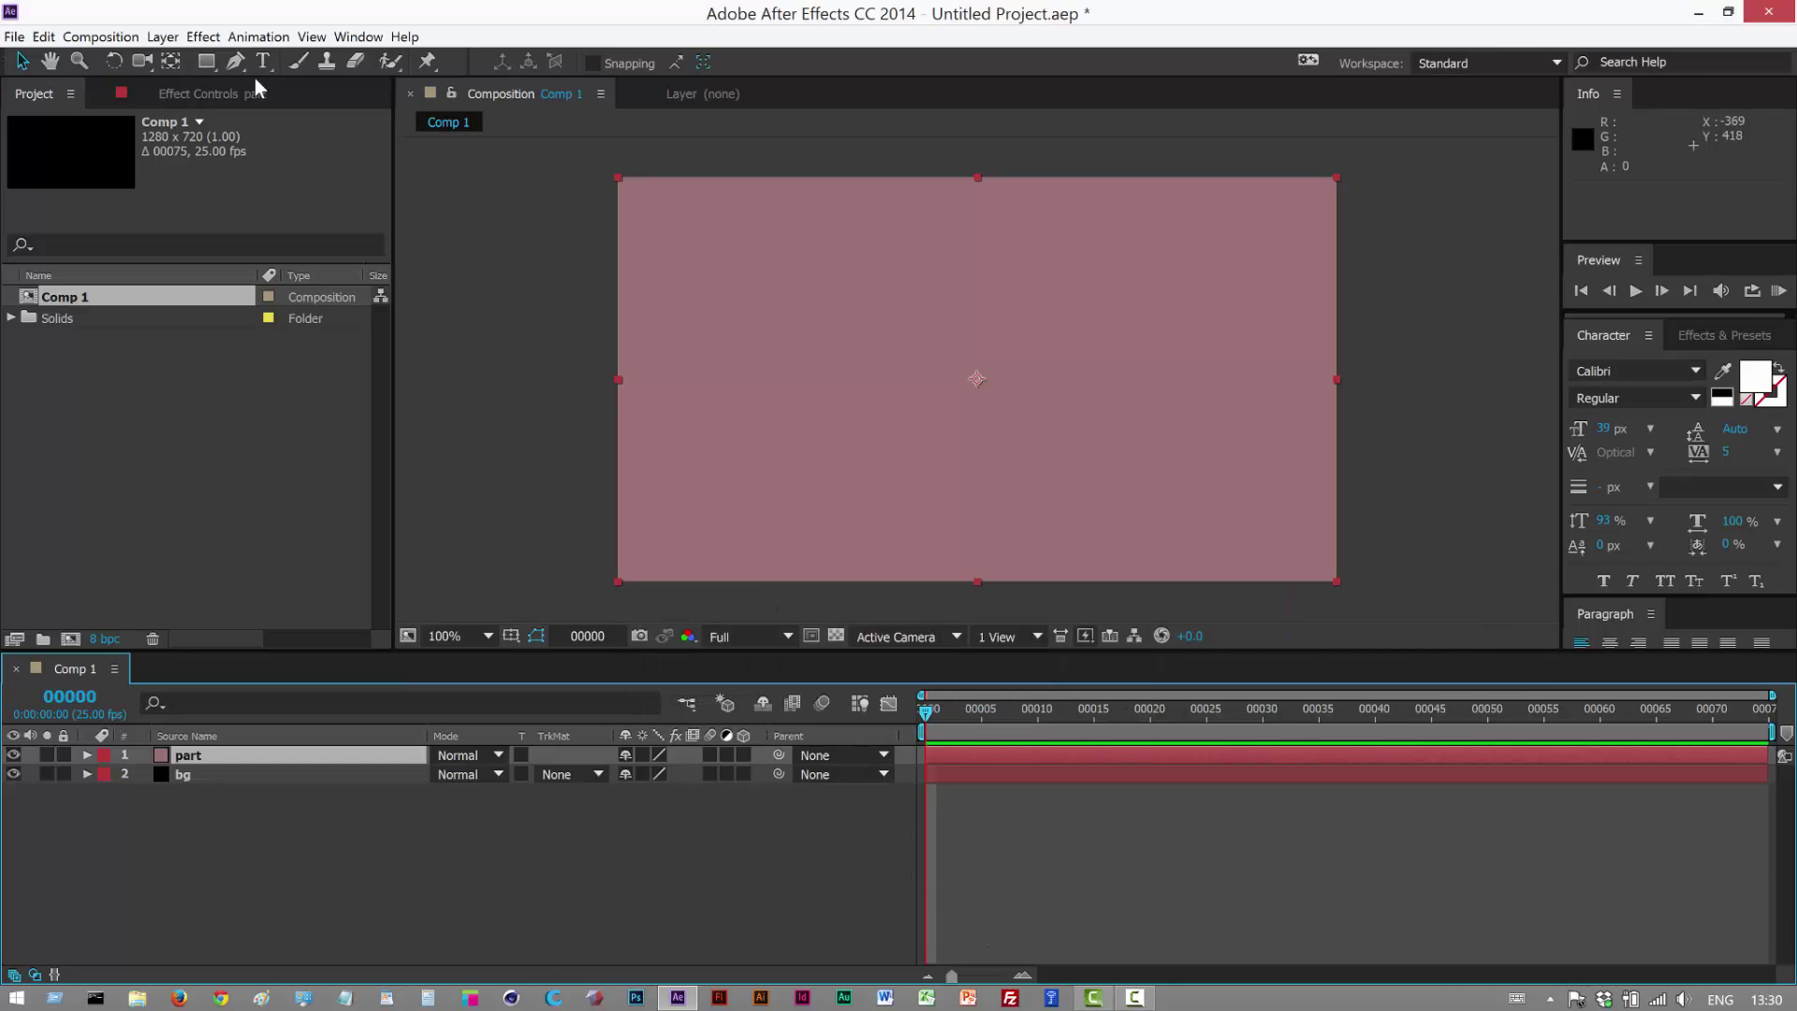
# - Apply Trapcode Particular to the part layer and preview the particles around frame 43
pyautogui.click(203, 36)
pyautogui.moveTo(251, 646)
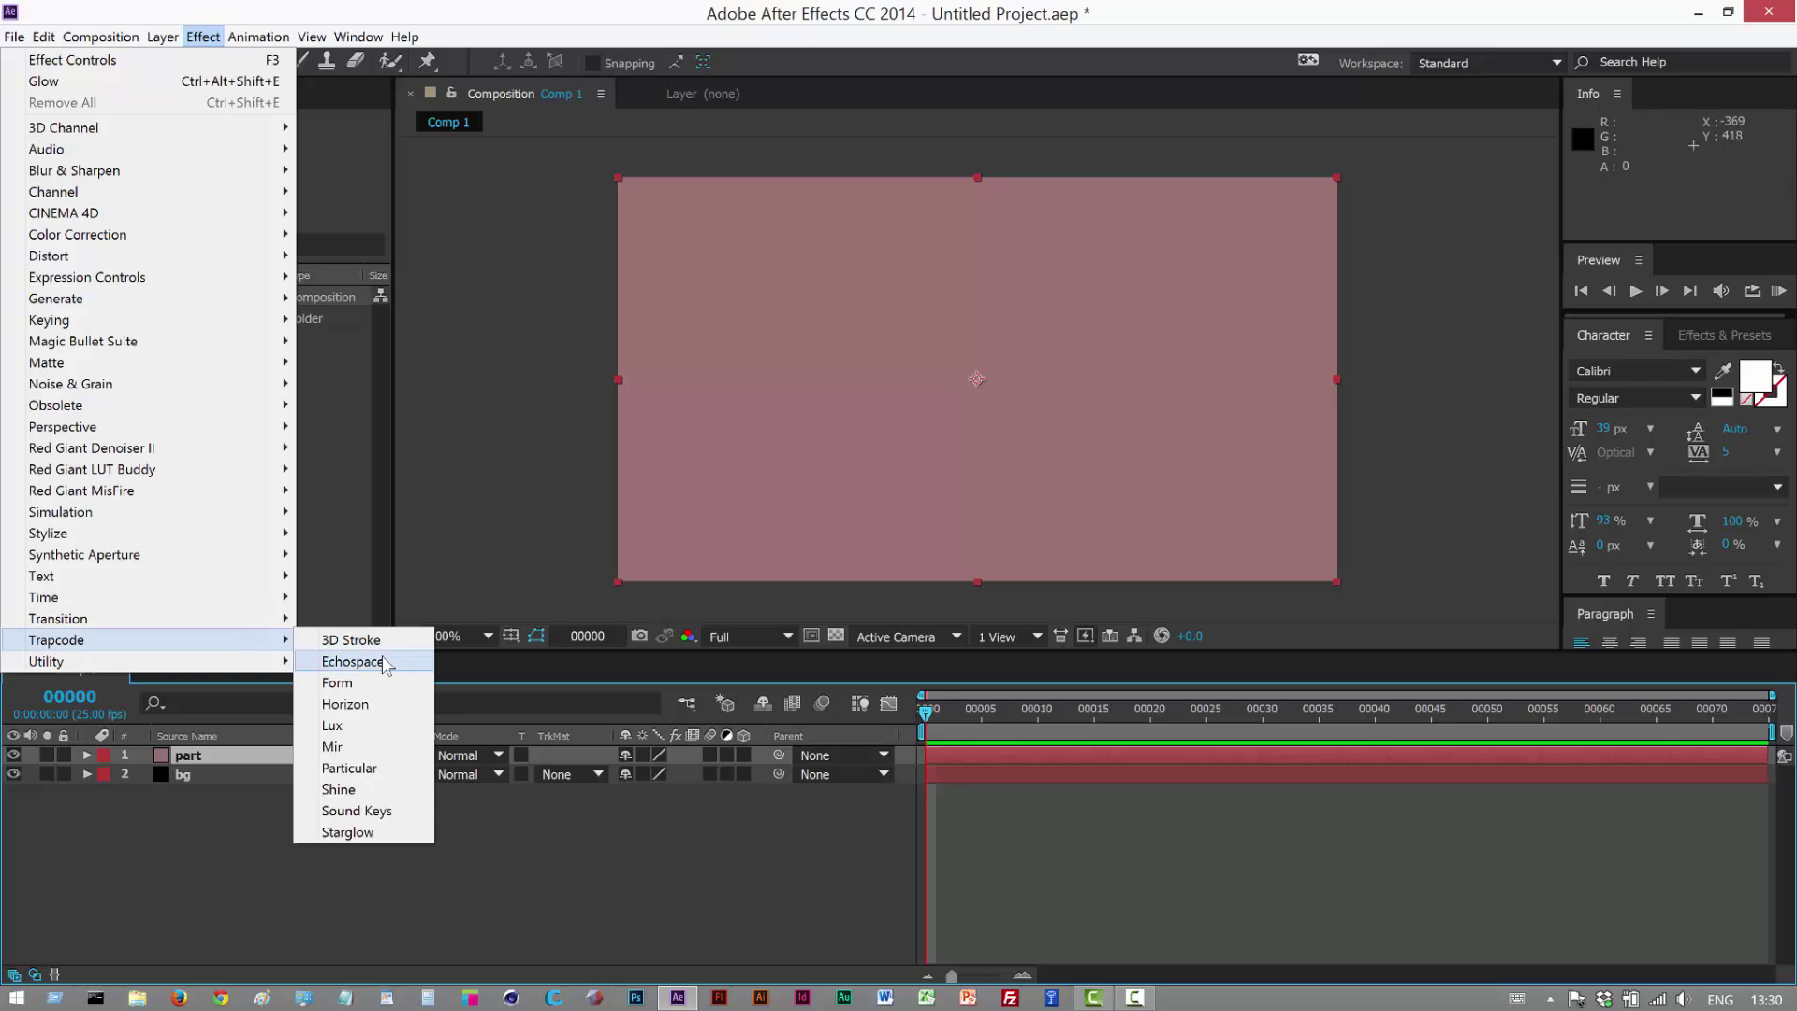
pyautogui.click(359, 754)
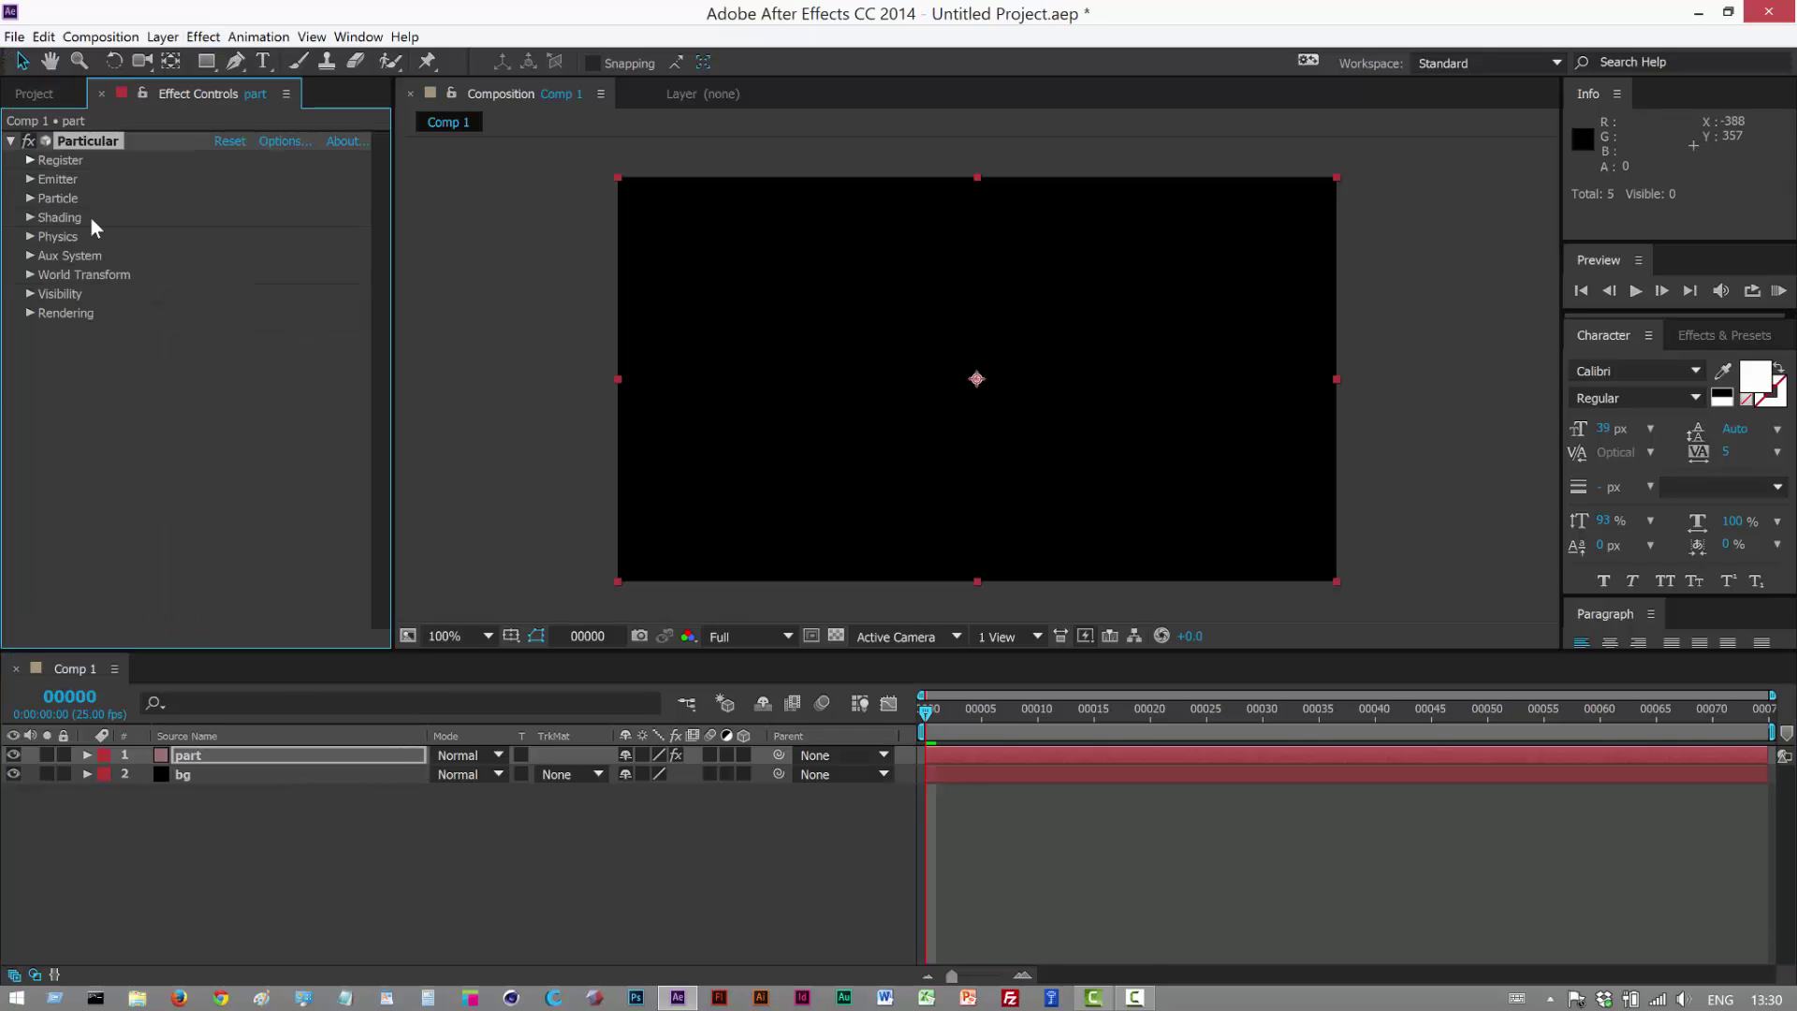
pyautogui.moveTo(950, 711); pyautogui.dragTo(1476, 736)
pyautogui.press('KP_0')
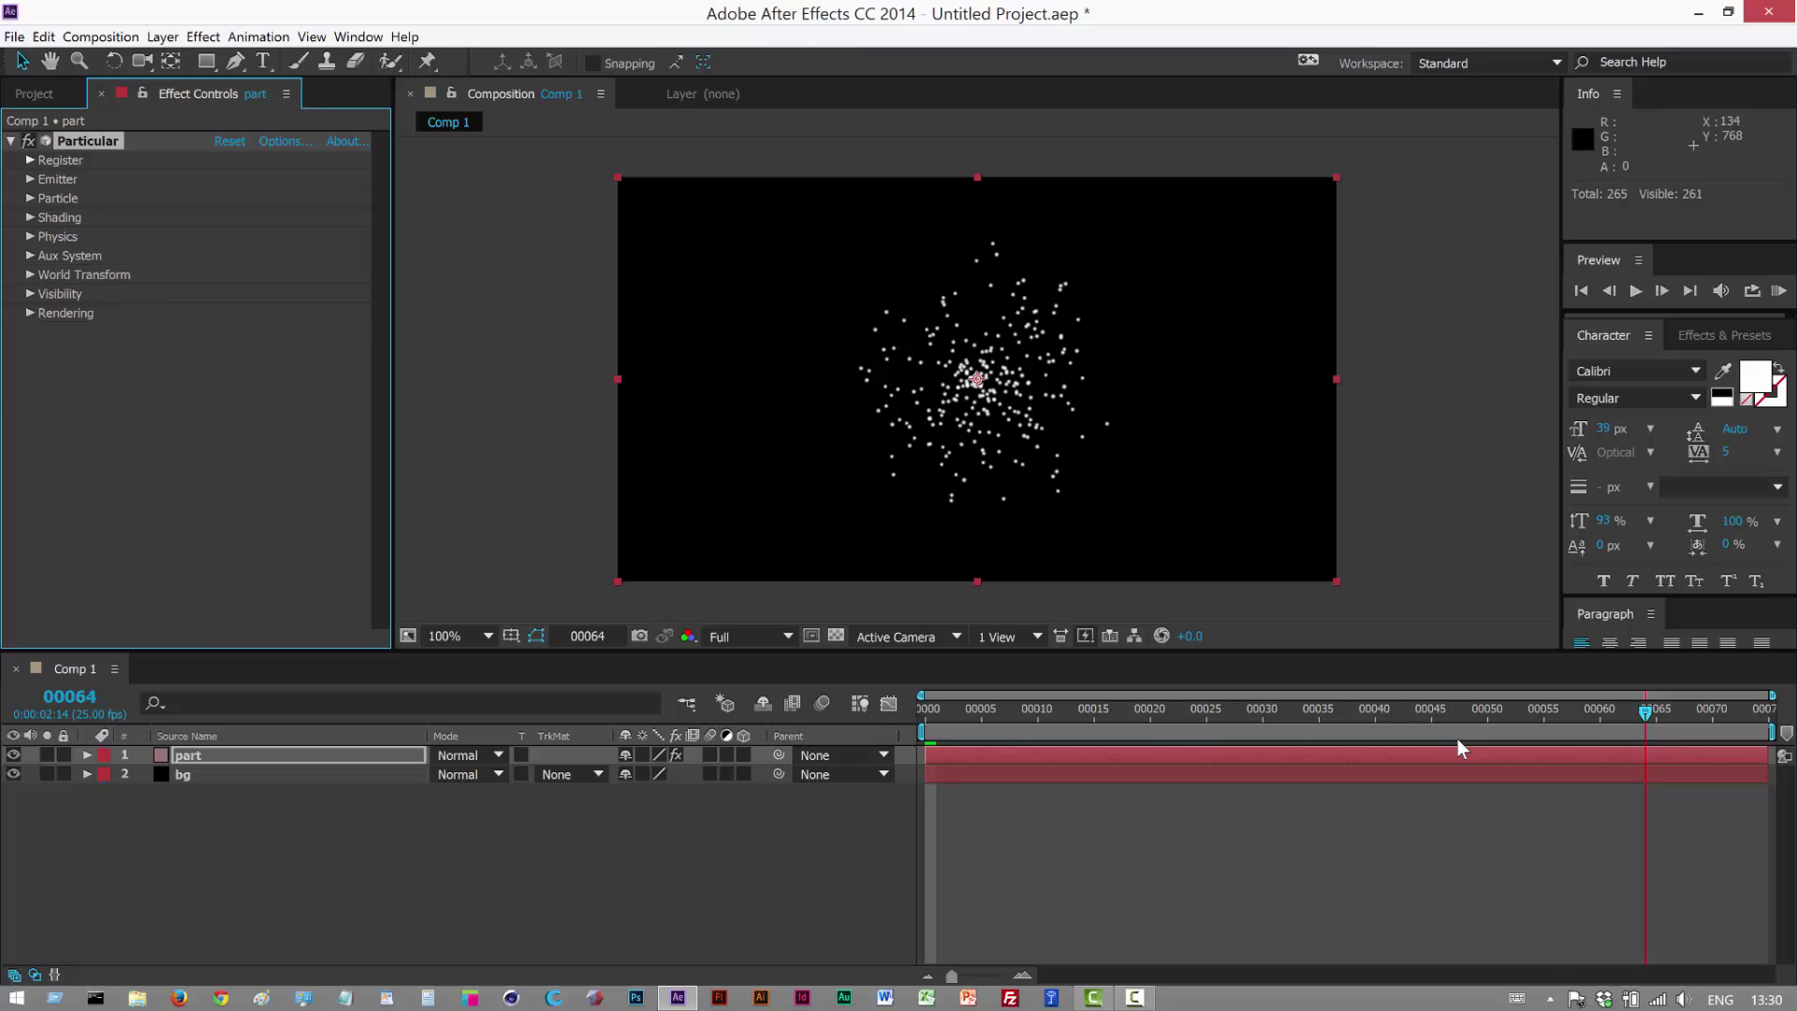
pyautogui.press('KP_0')
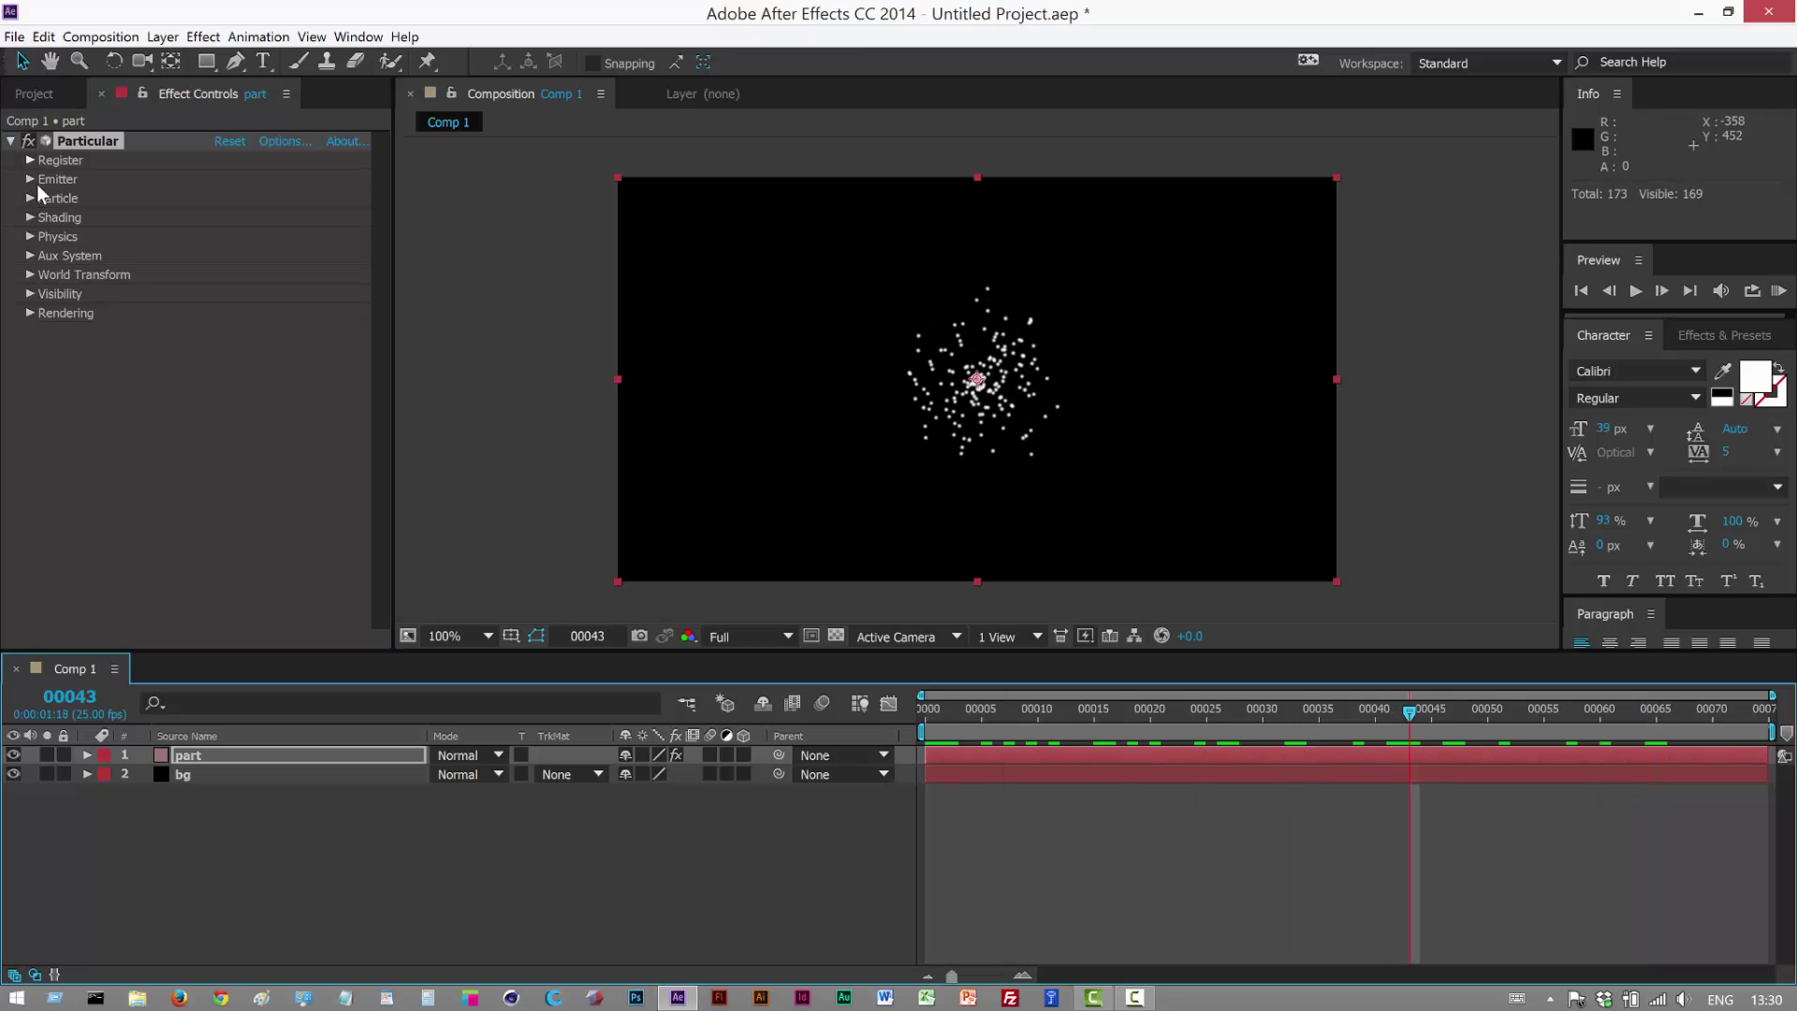
pyautogui.click(31, 179)
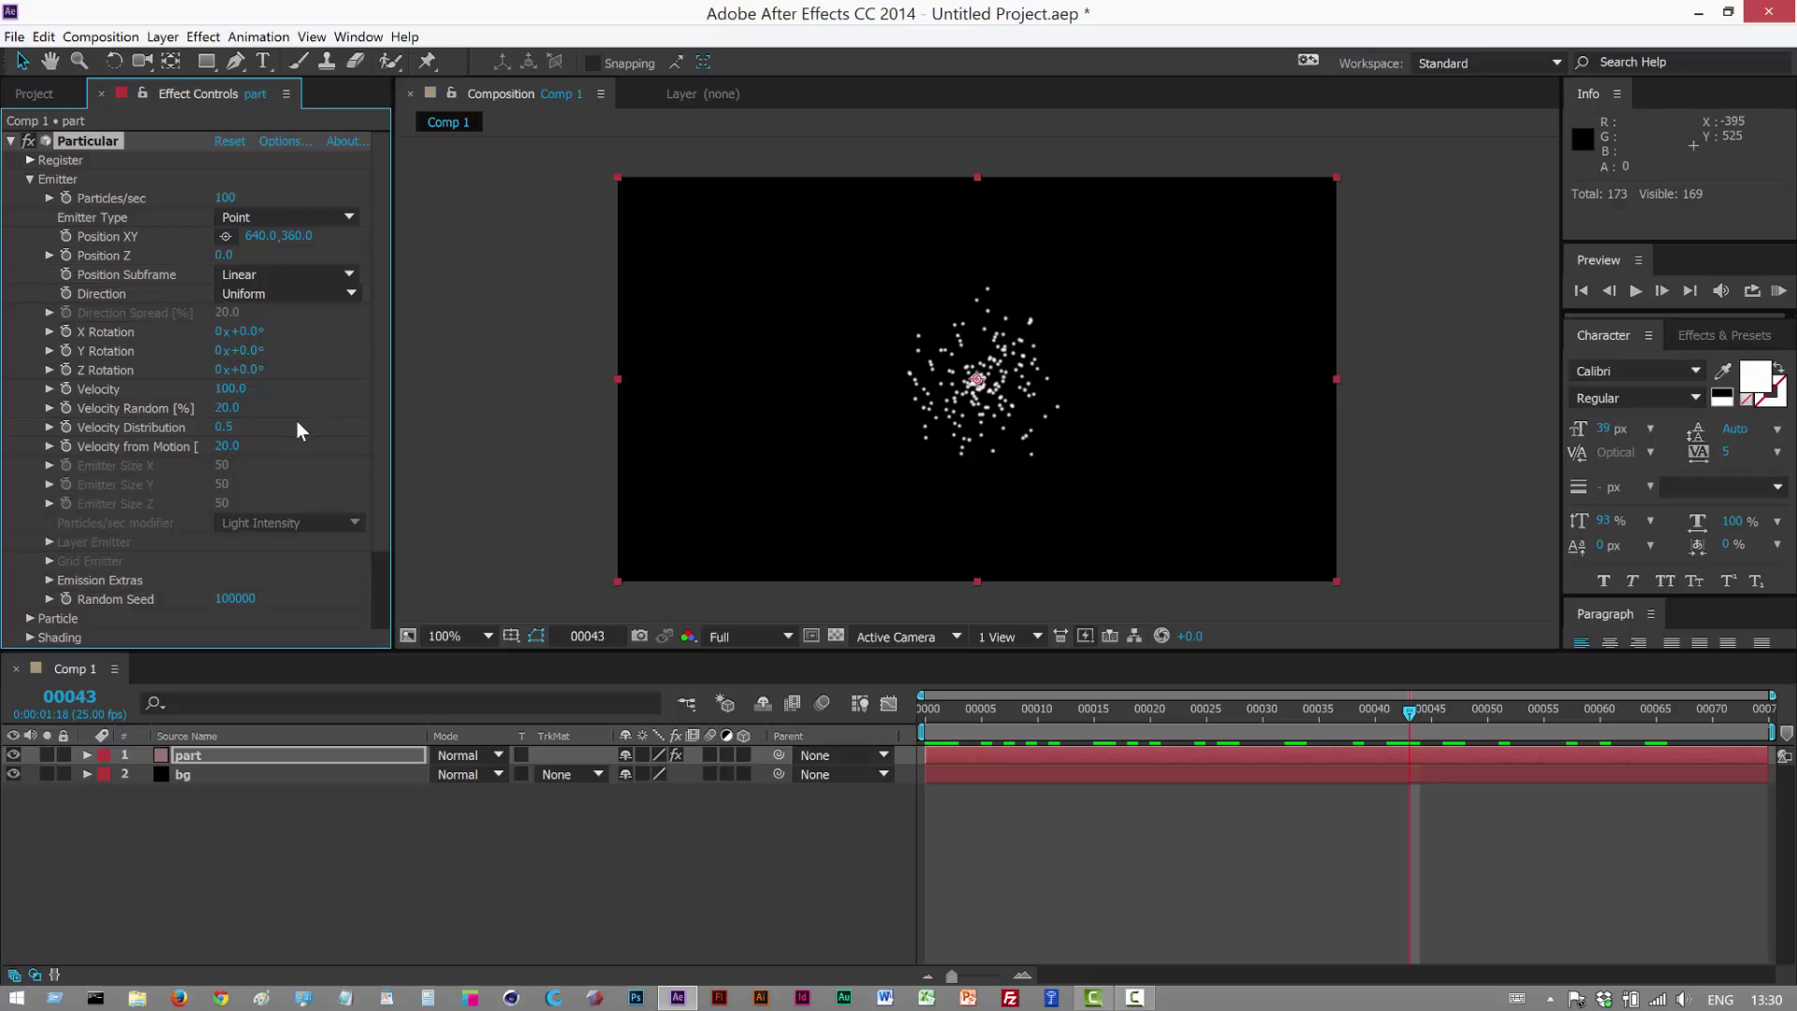
# - Set Particular's Velocity to 440, Direction to Directional and Emitter Type to Box
pyautogui.click(230, 389)
pyautogui.write('440')
pyautogui.press('Return')
pyautogui.click(282, 277)
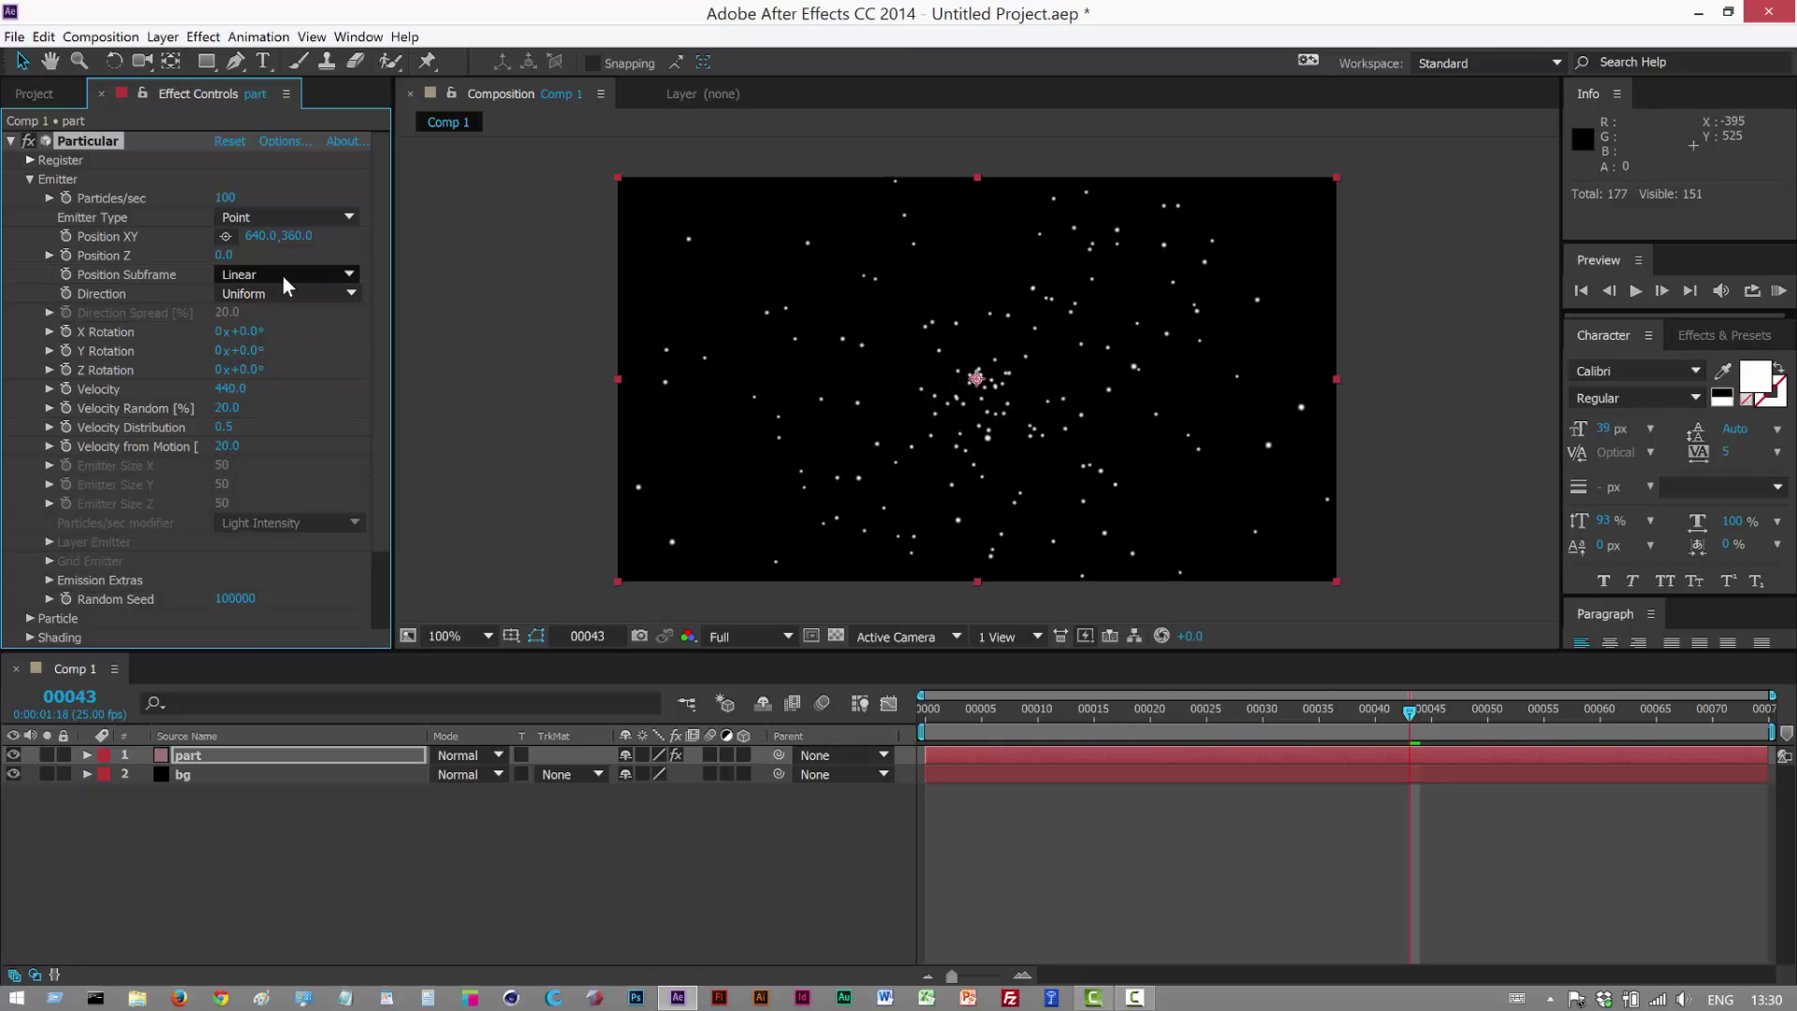
pyautogui.click(277, 261)
pyautogui.click(281, 293)
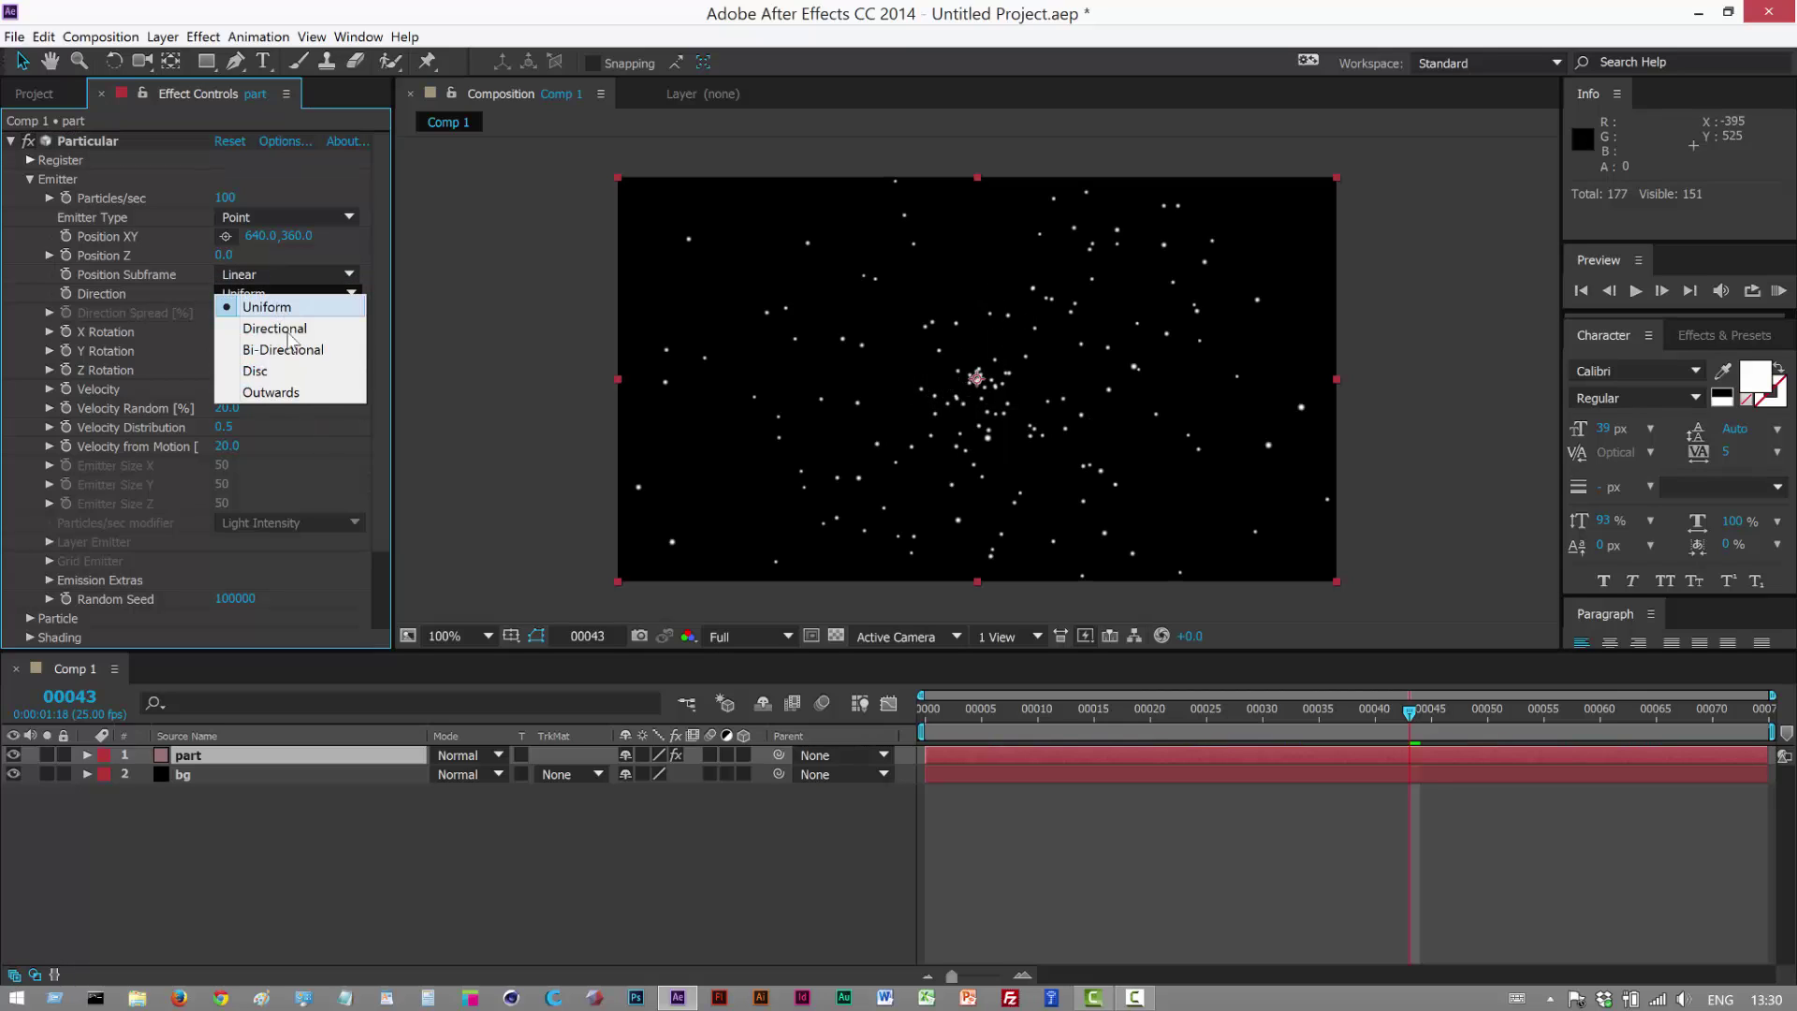
pyautogui.click(284, 330)
pyautogui.click(300, 217)
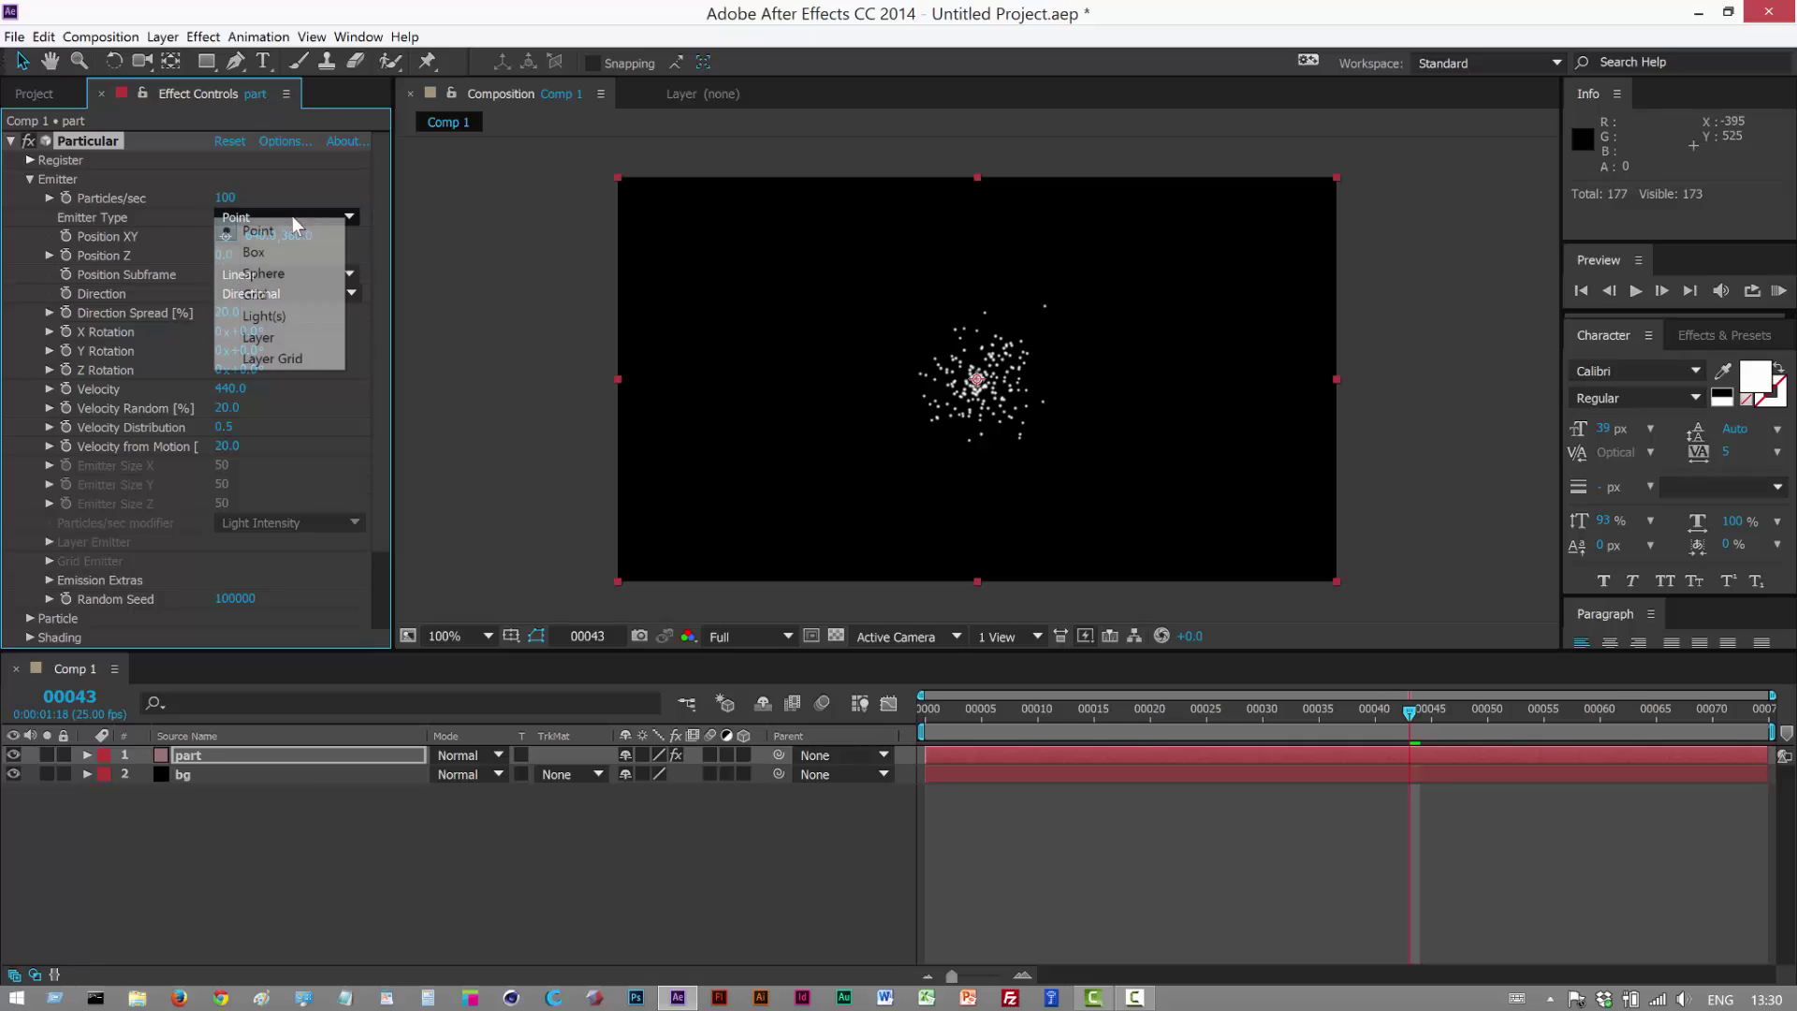
pyautogui.click(285, 253)
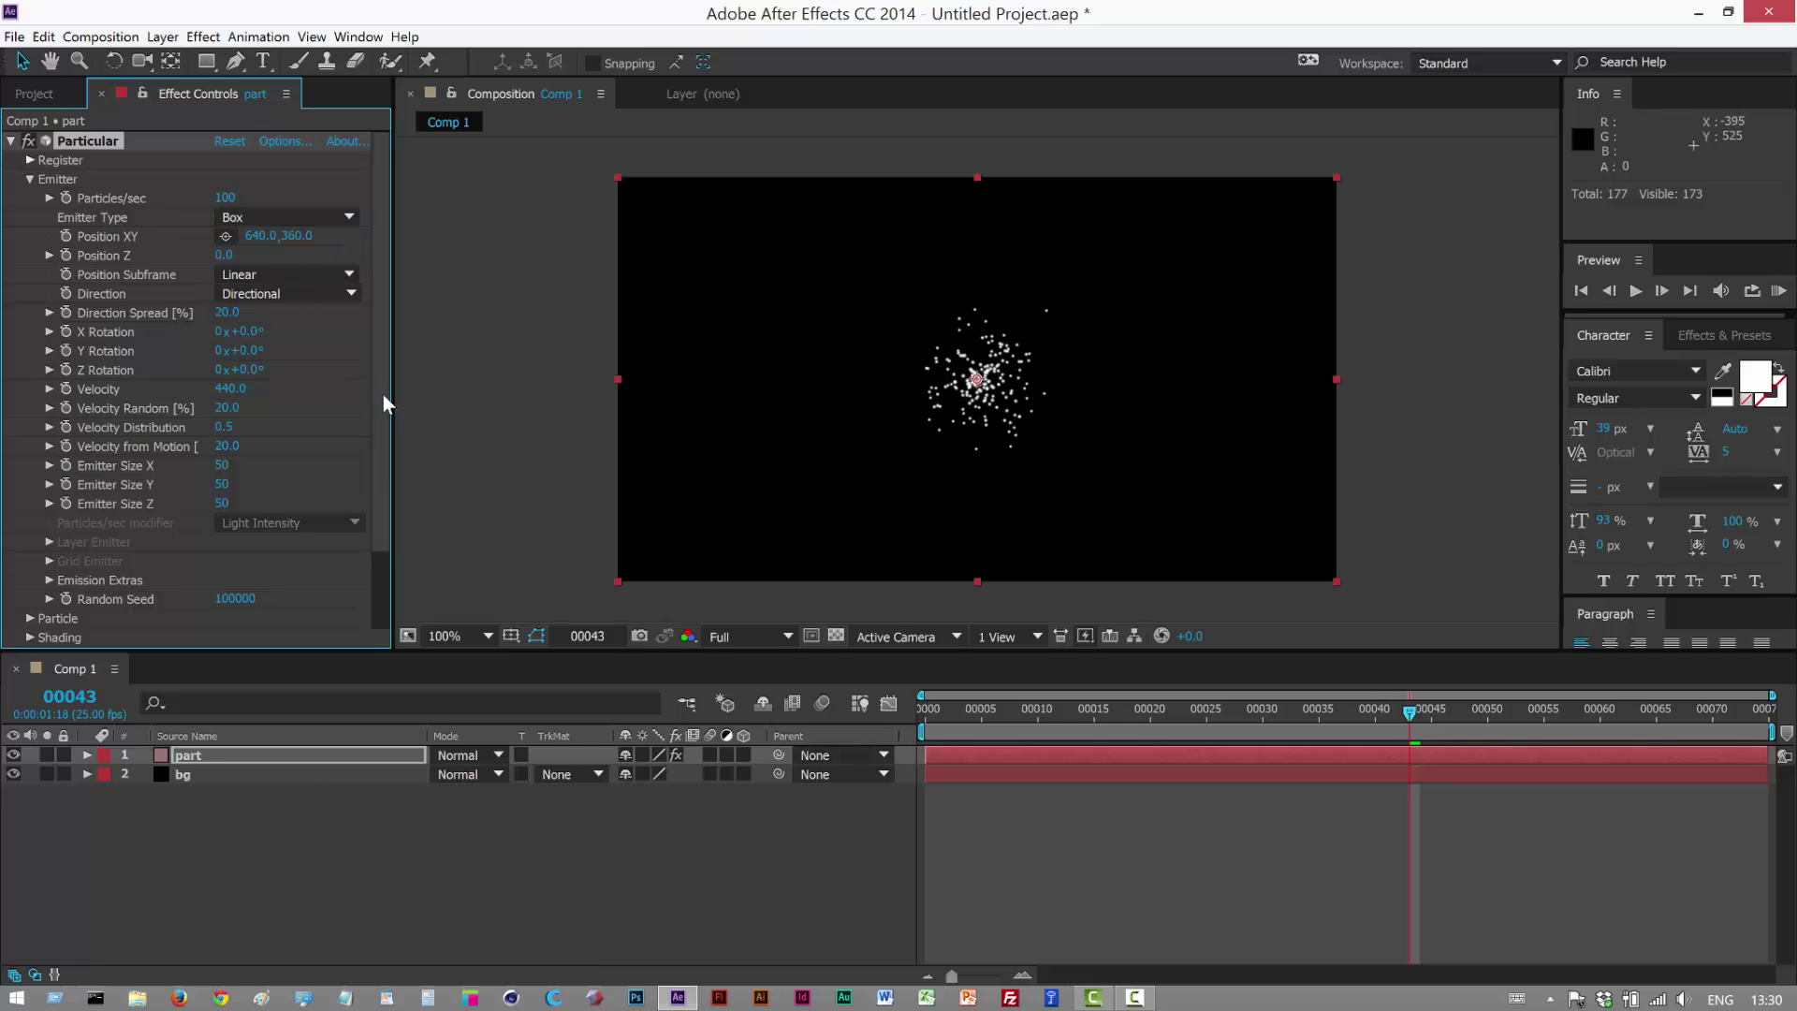
# - Under Physics, set Gravity to -460 so particles rise
pyautogui.scroll(-3, 382, 378)
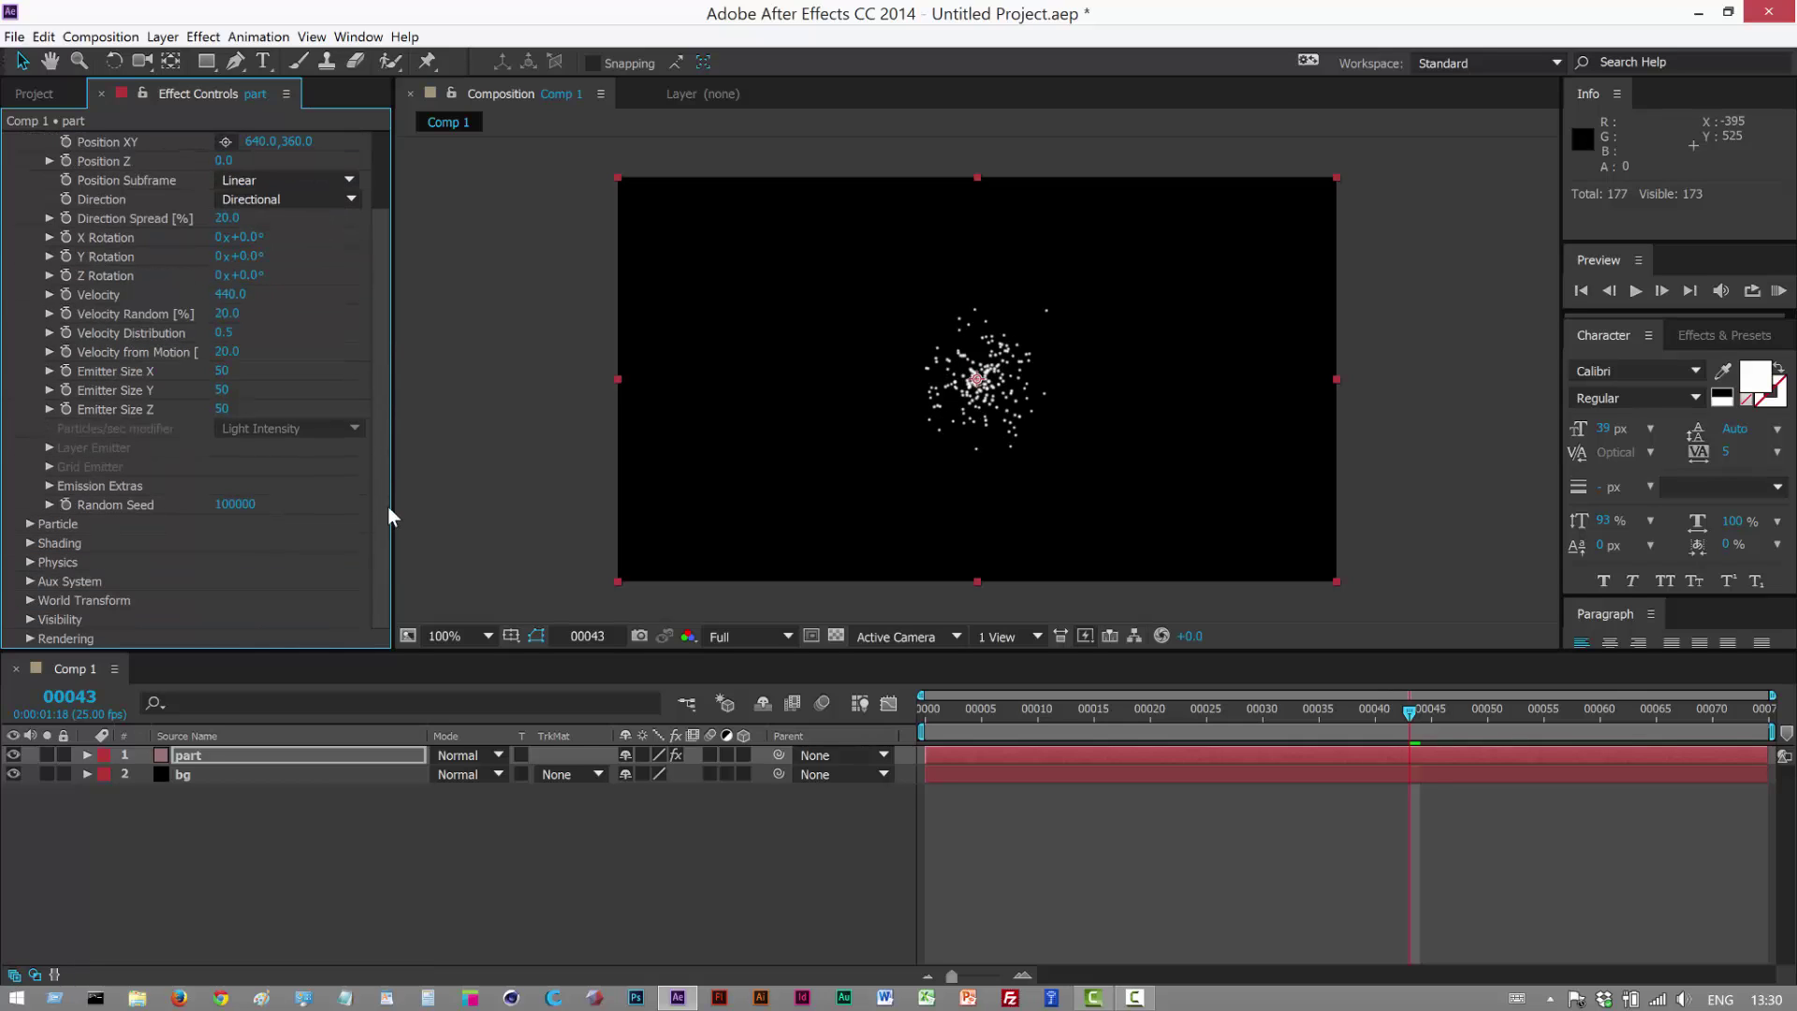
pyautogui.click(31, 561)
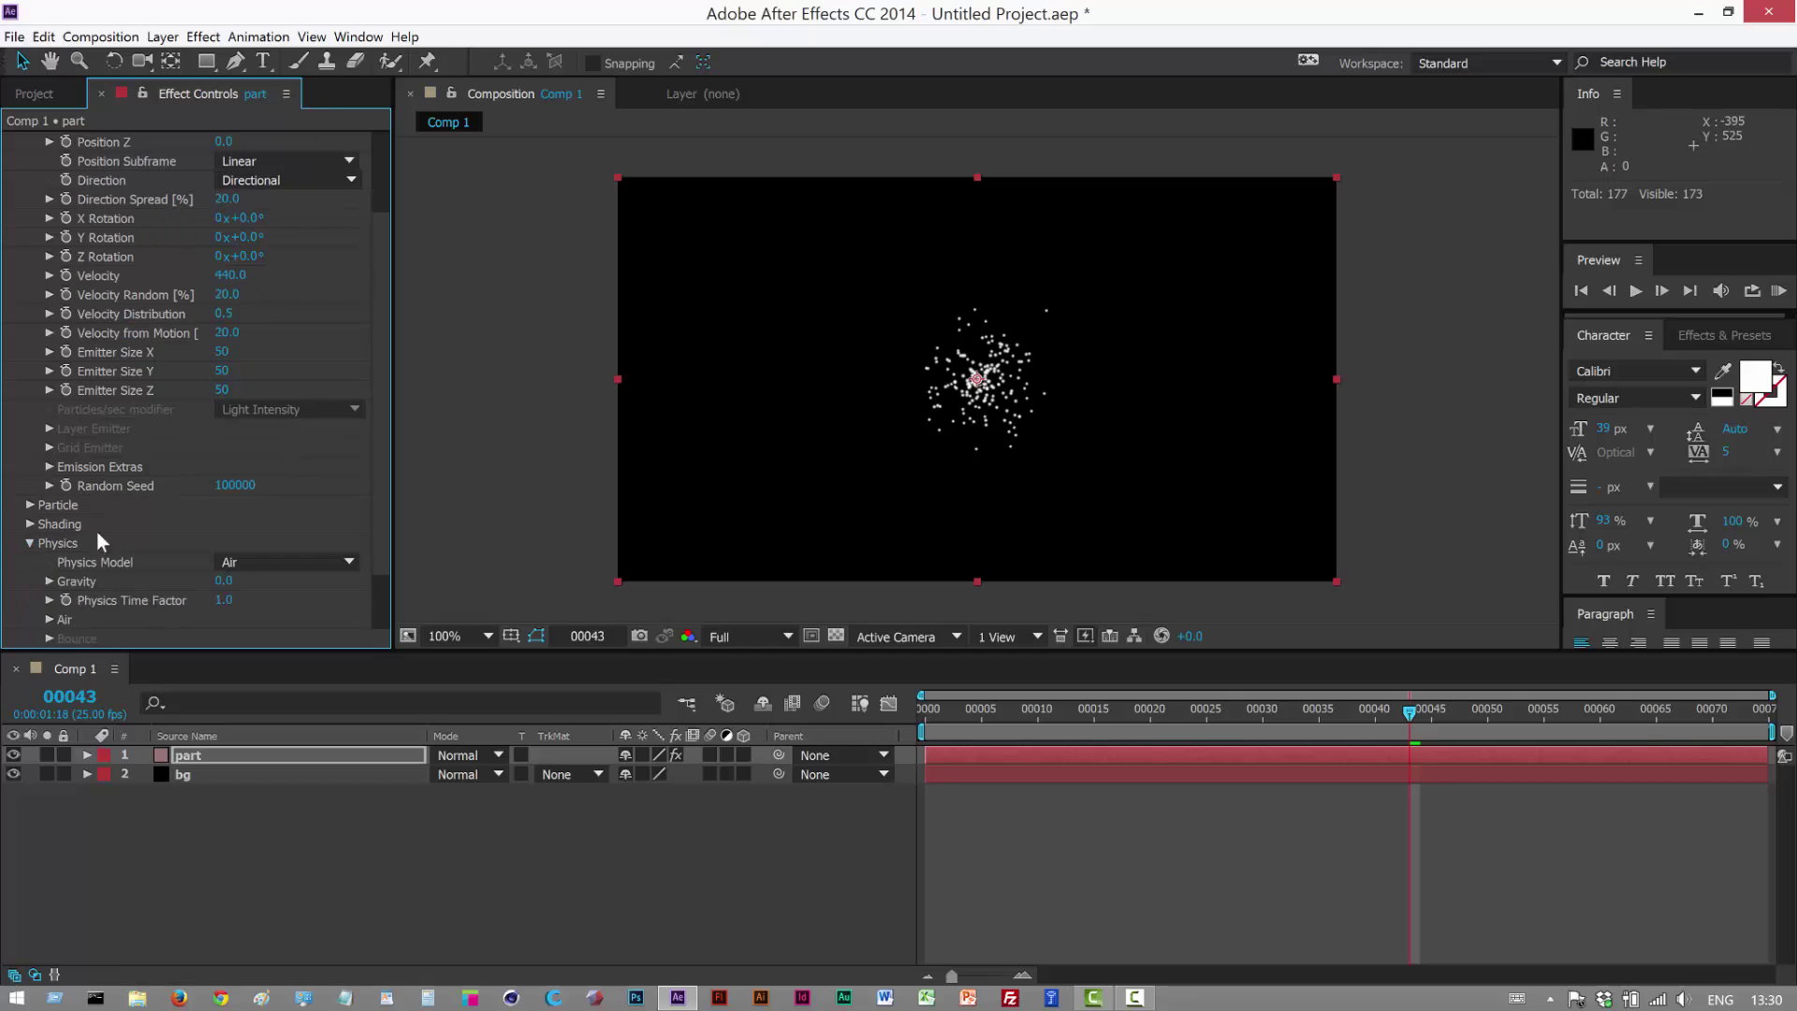
pyautogui.click(223, 581)
pyautogui.press('Return')
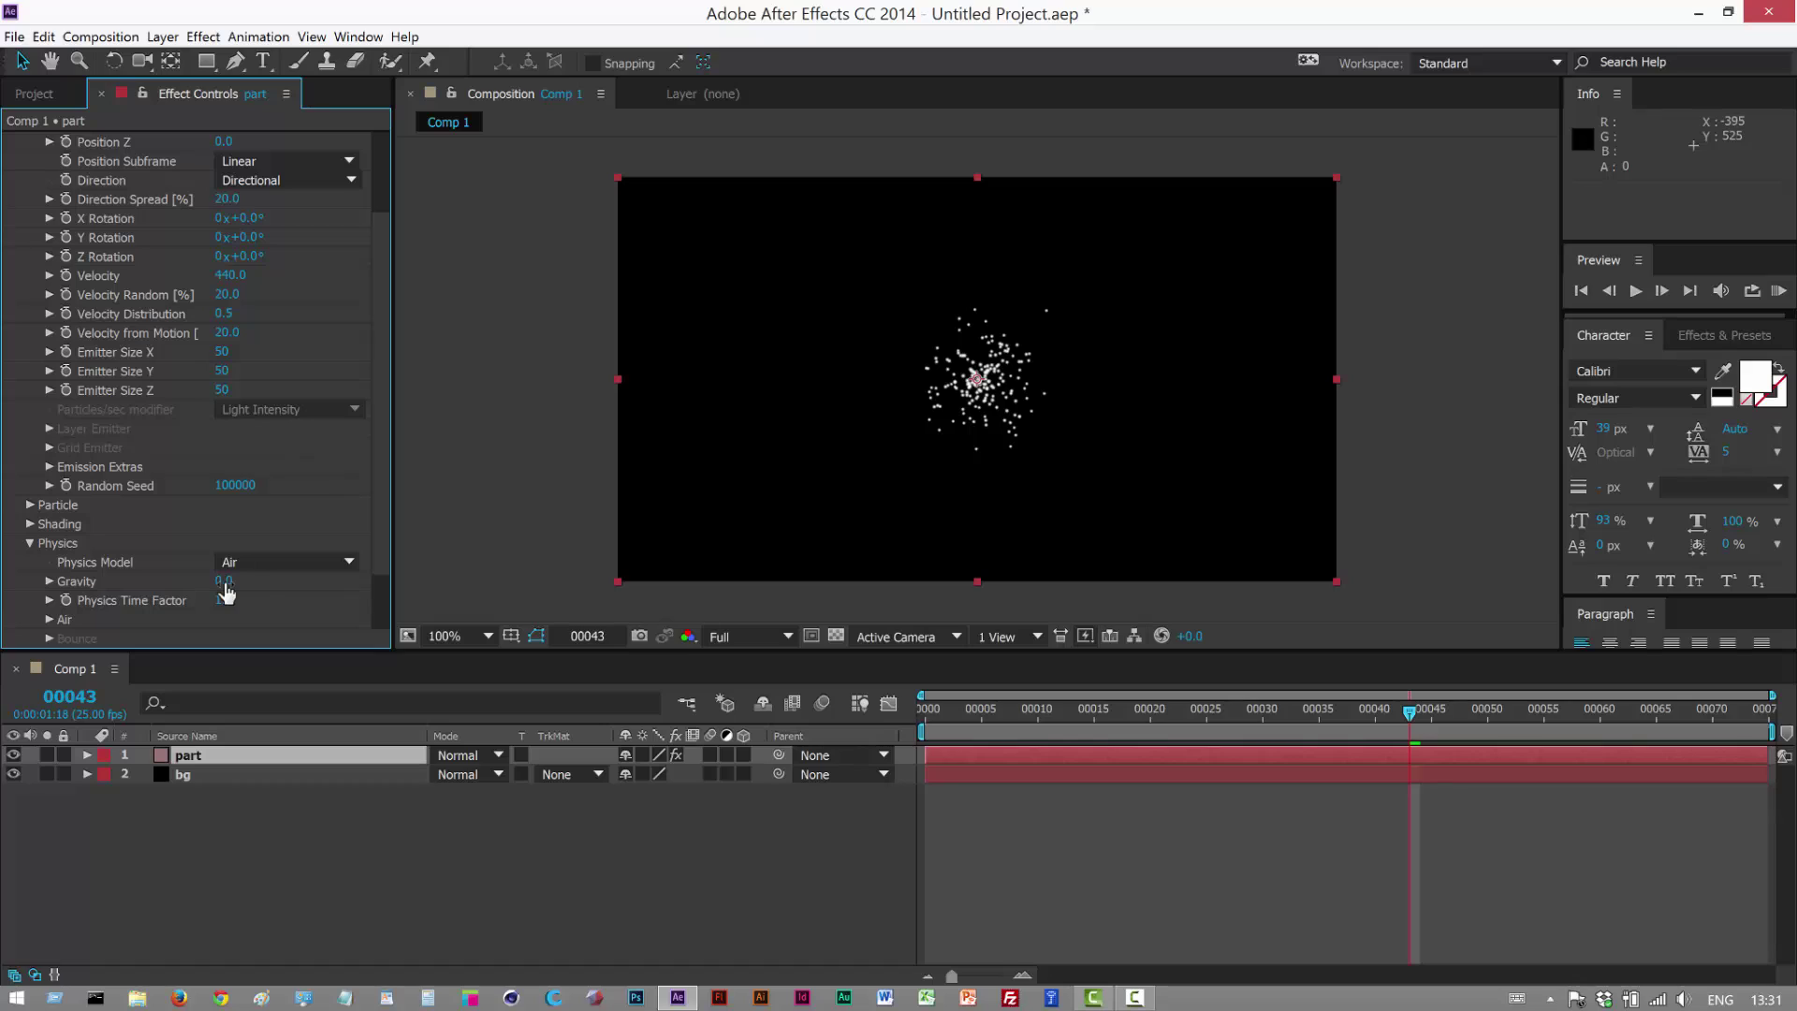
pyautogui.click(223, 581)
pyautogui.write('-460')
pyautogui.press('Return')
pyautogui.click(914, 724)
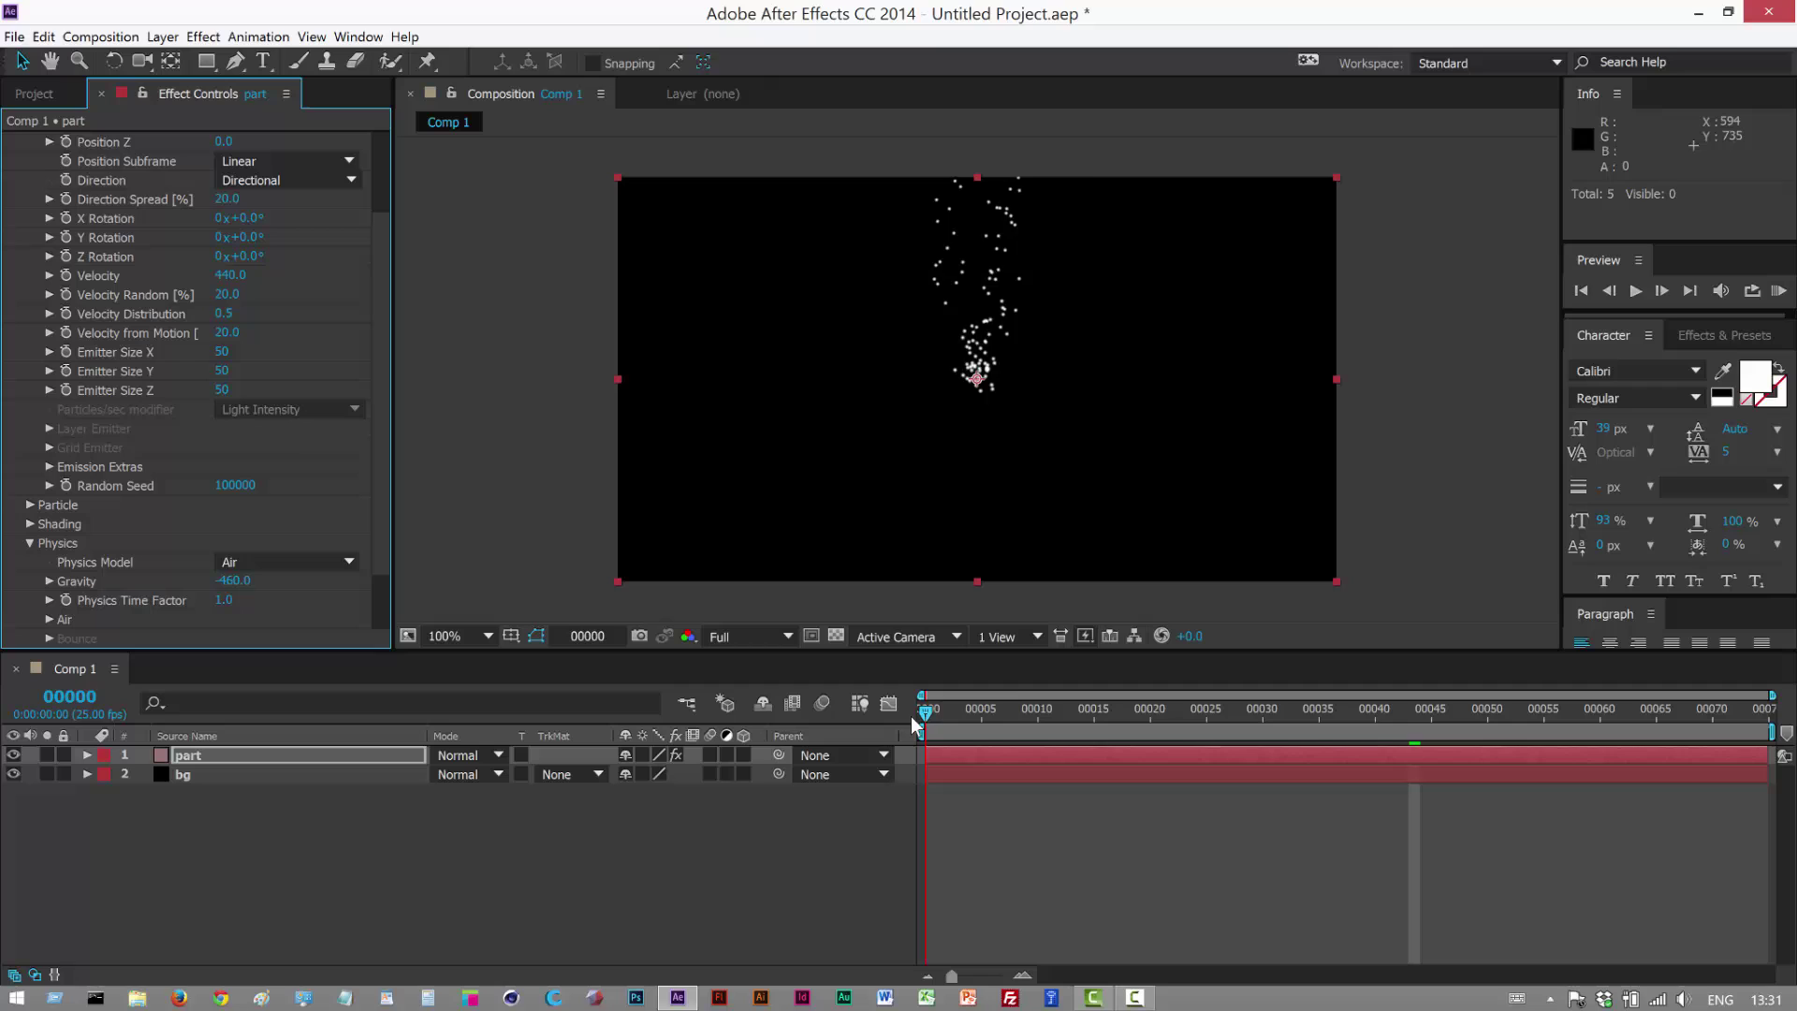
pyautogui.moveTo(914, 723); pyautogui.dragTo(1172, 748)
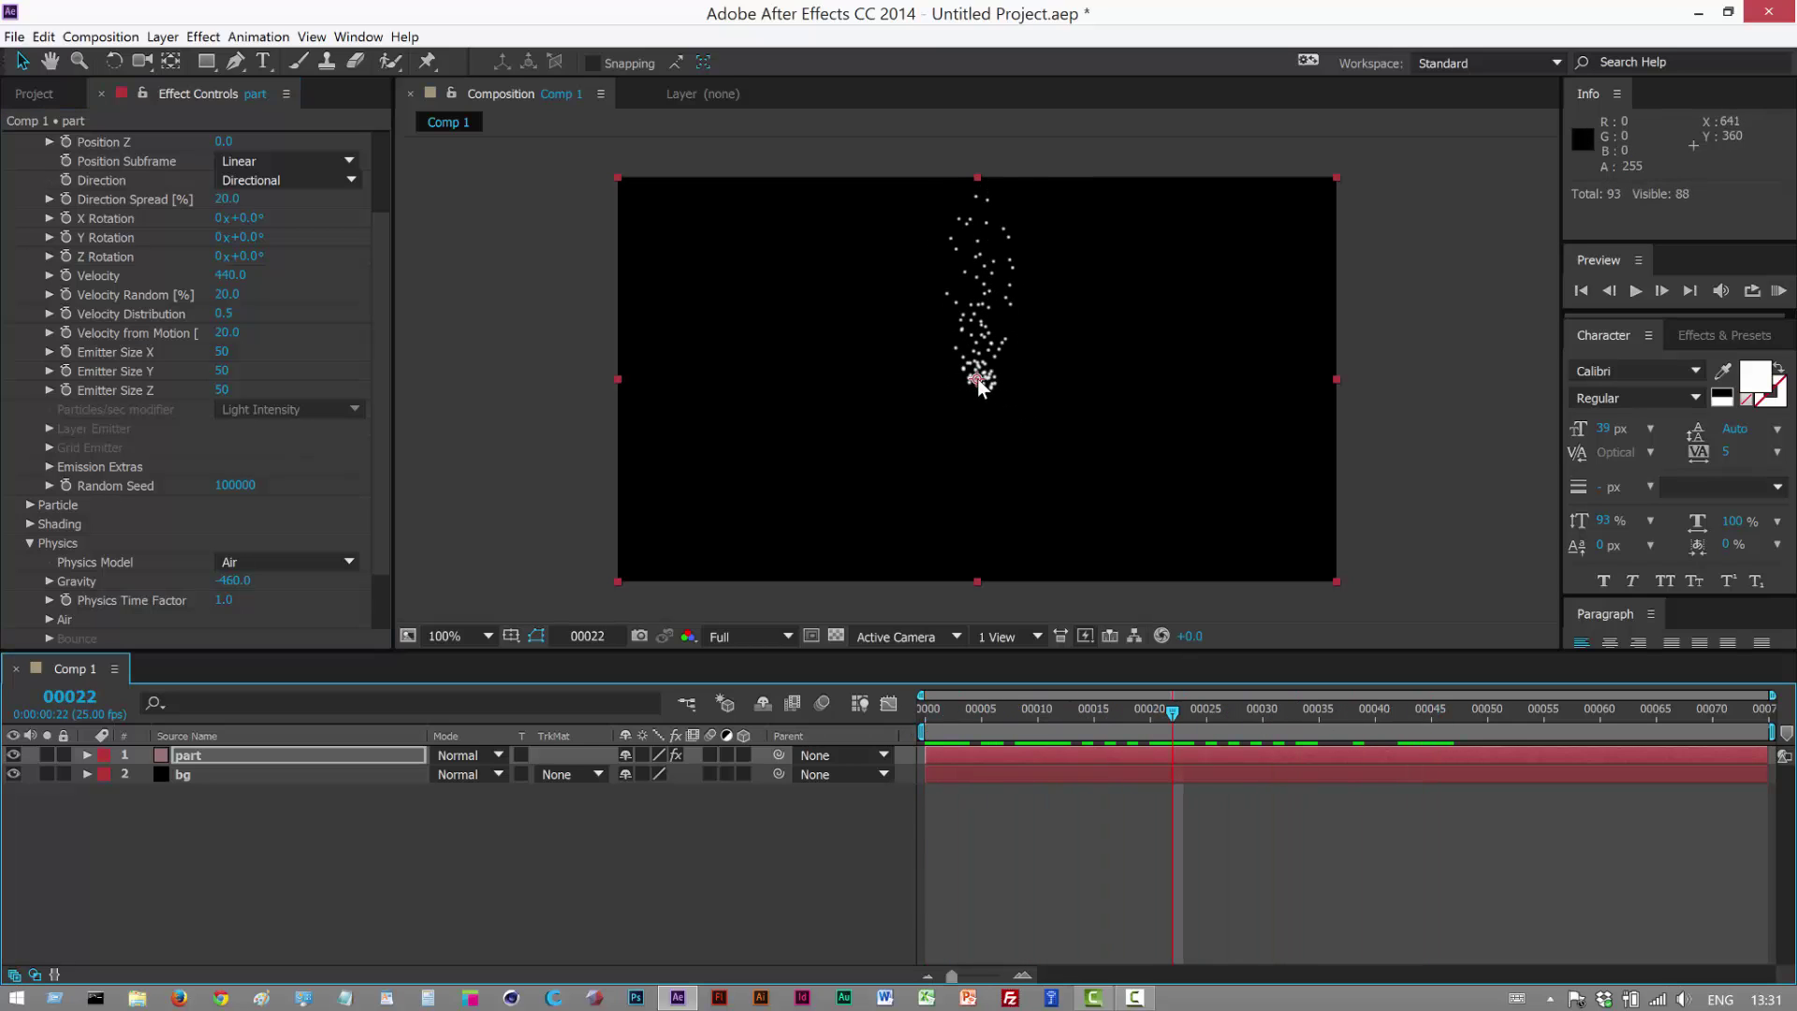
pyautogui.moveTo(976, 382); pyautogui.dragTo(879, 543)
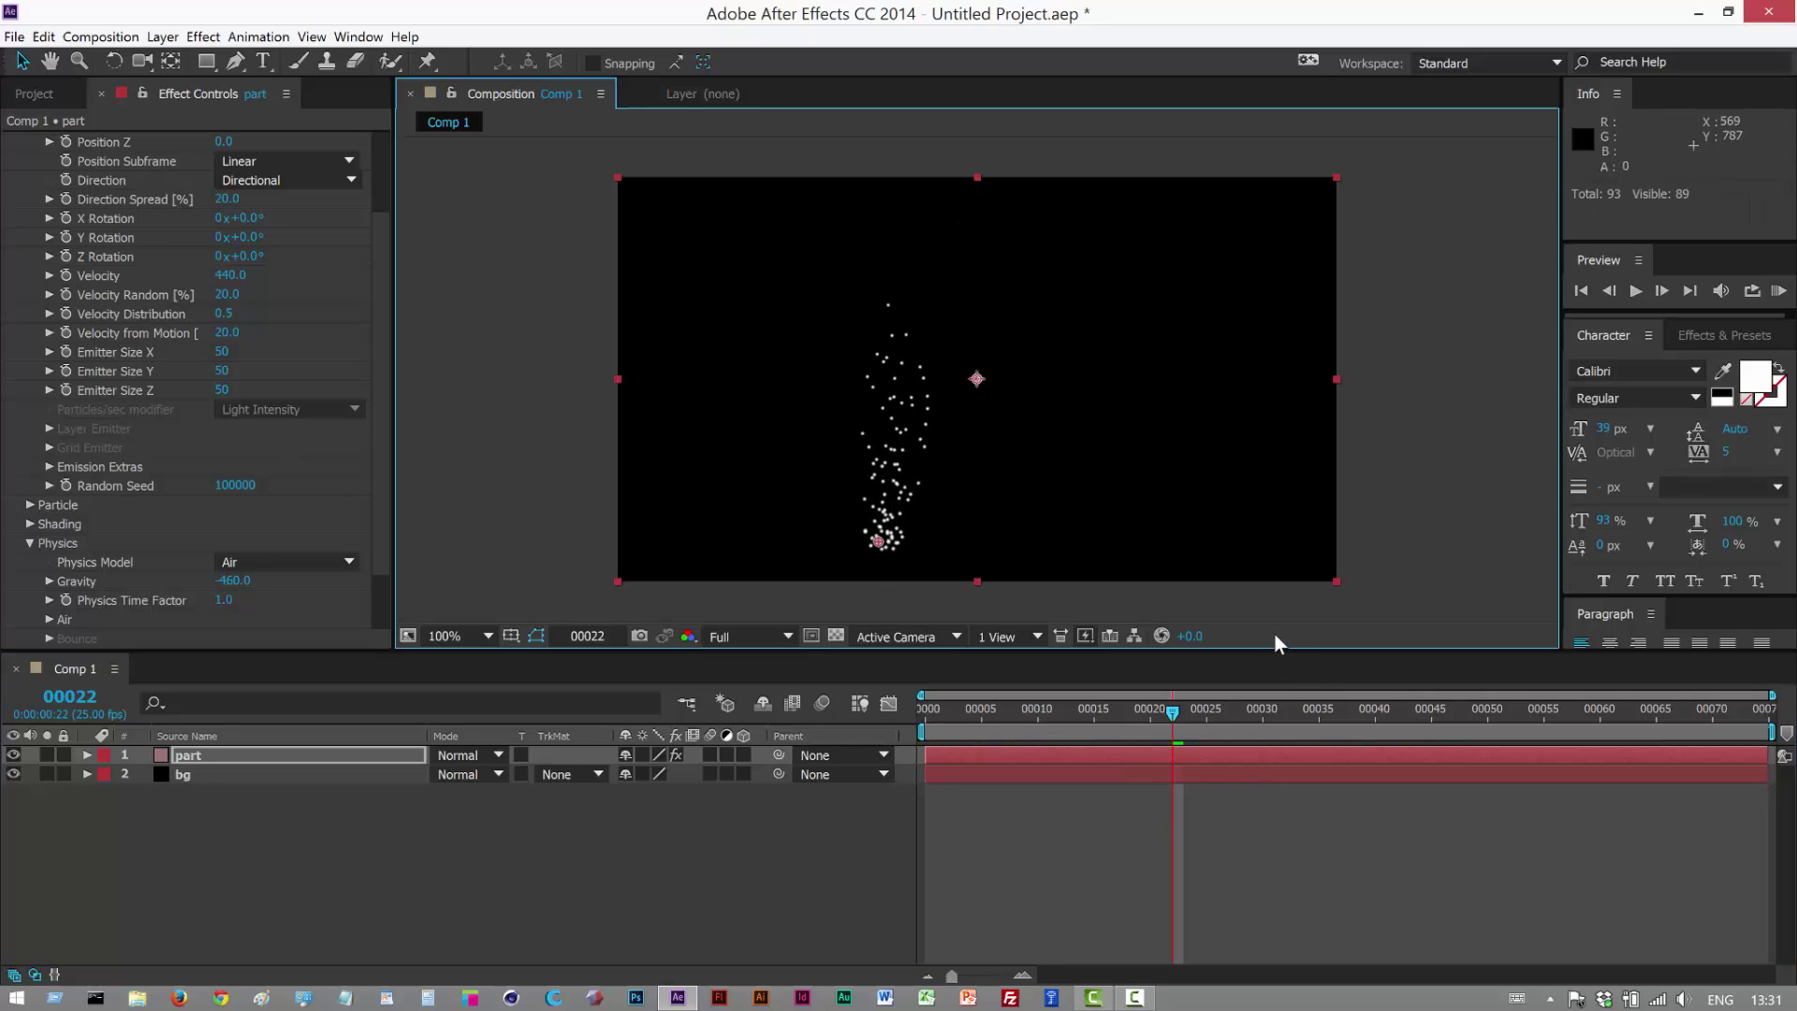
pyautogui.click(1778, 291)
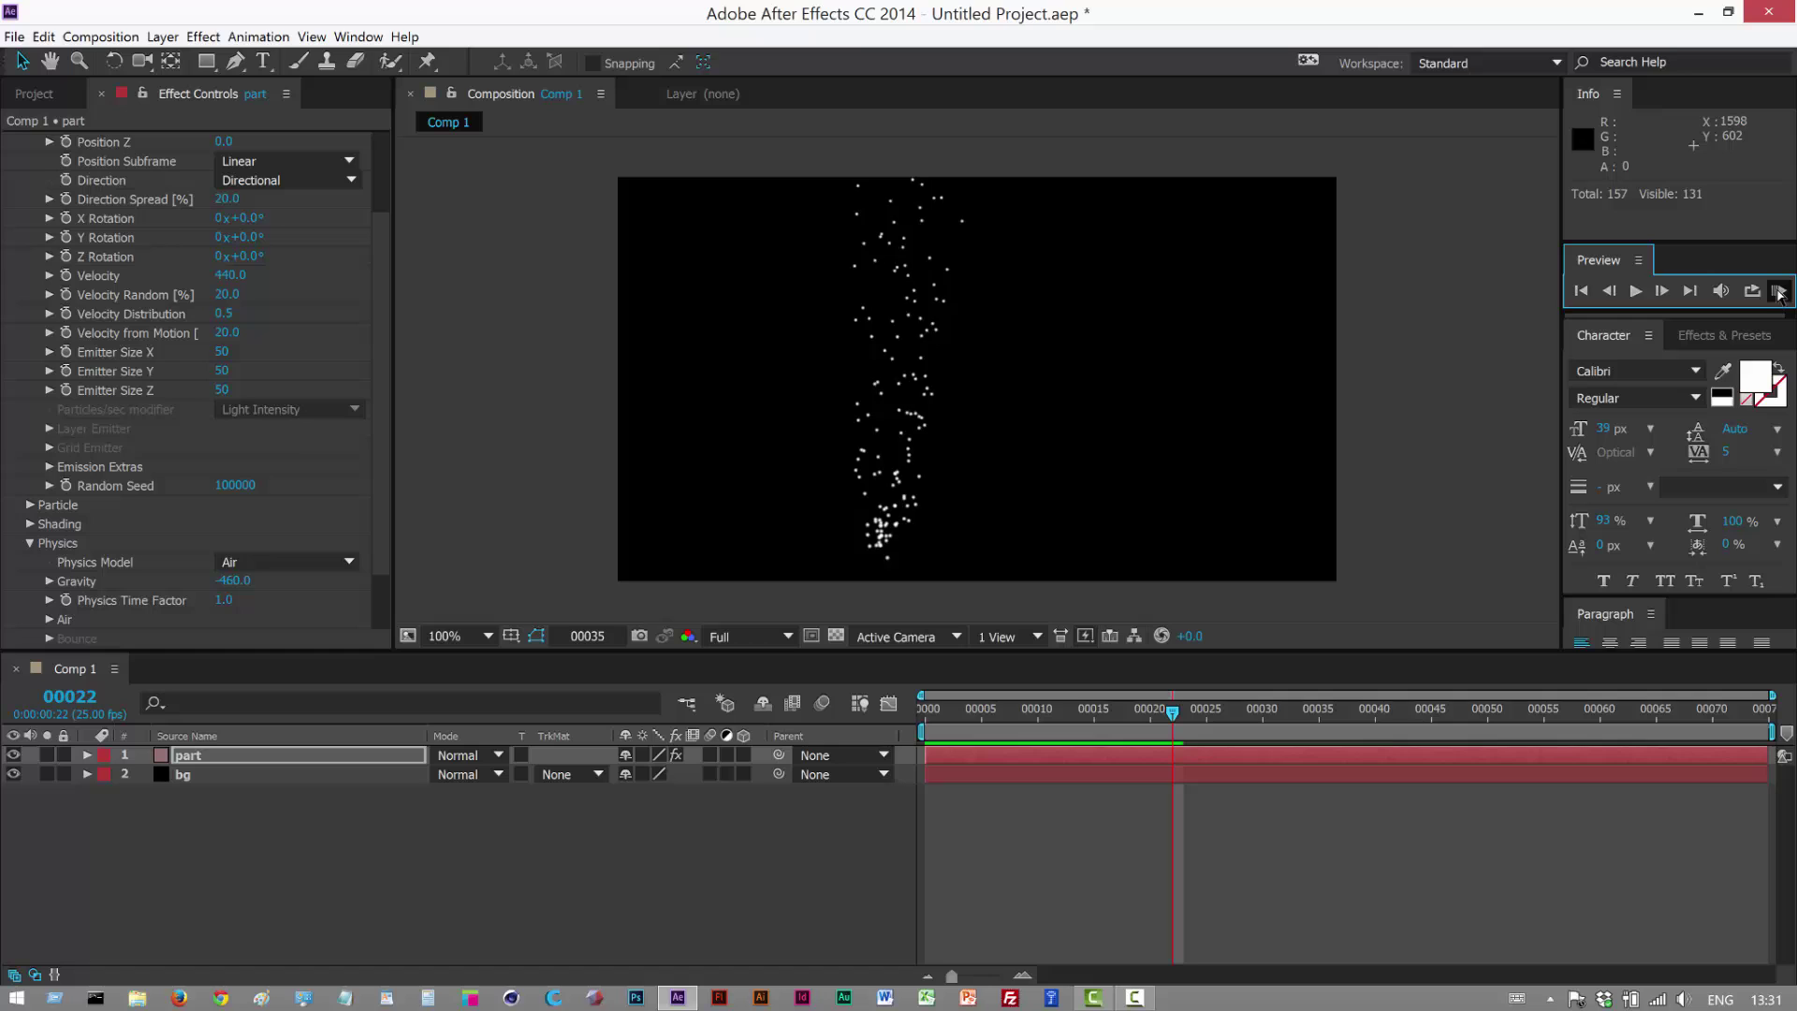
pyautogui.click(984, 716)
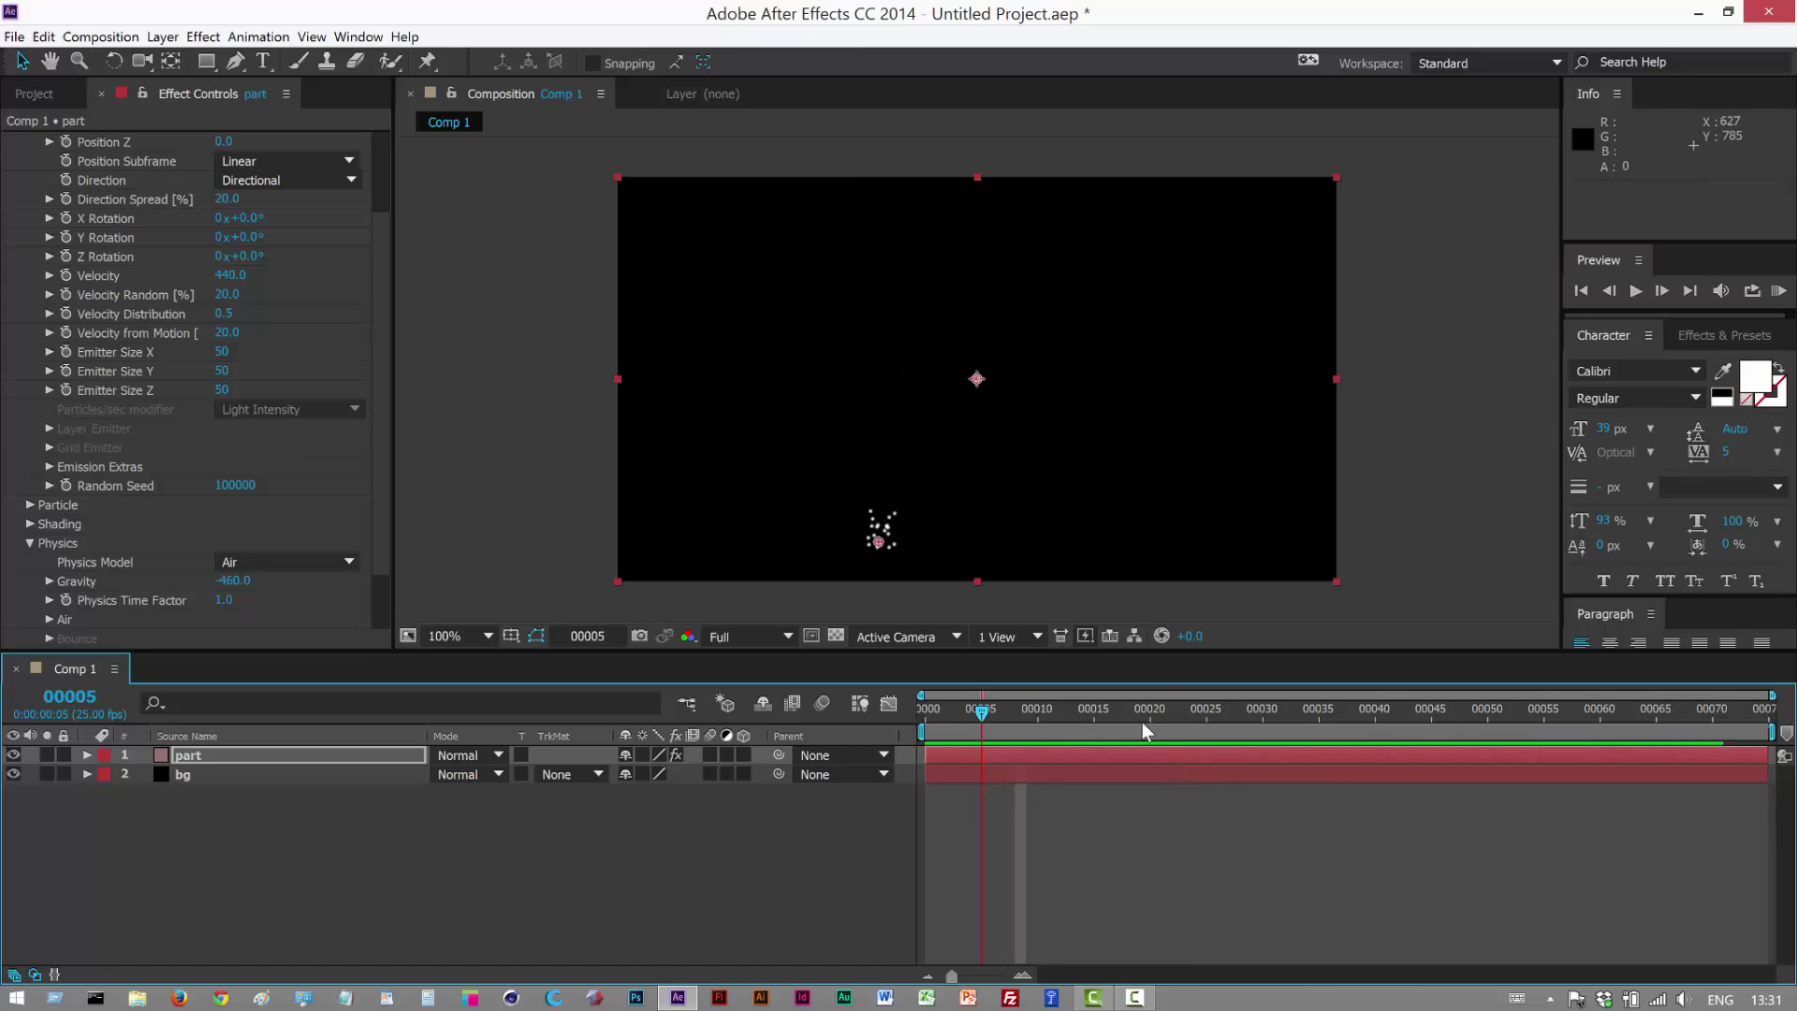
pyautogui.moveTo(1142, 722); pyautogui.dragTo(1216, 742)
pyautogui.scroll(1, 385, 277)
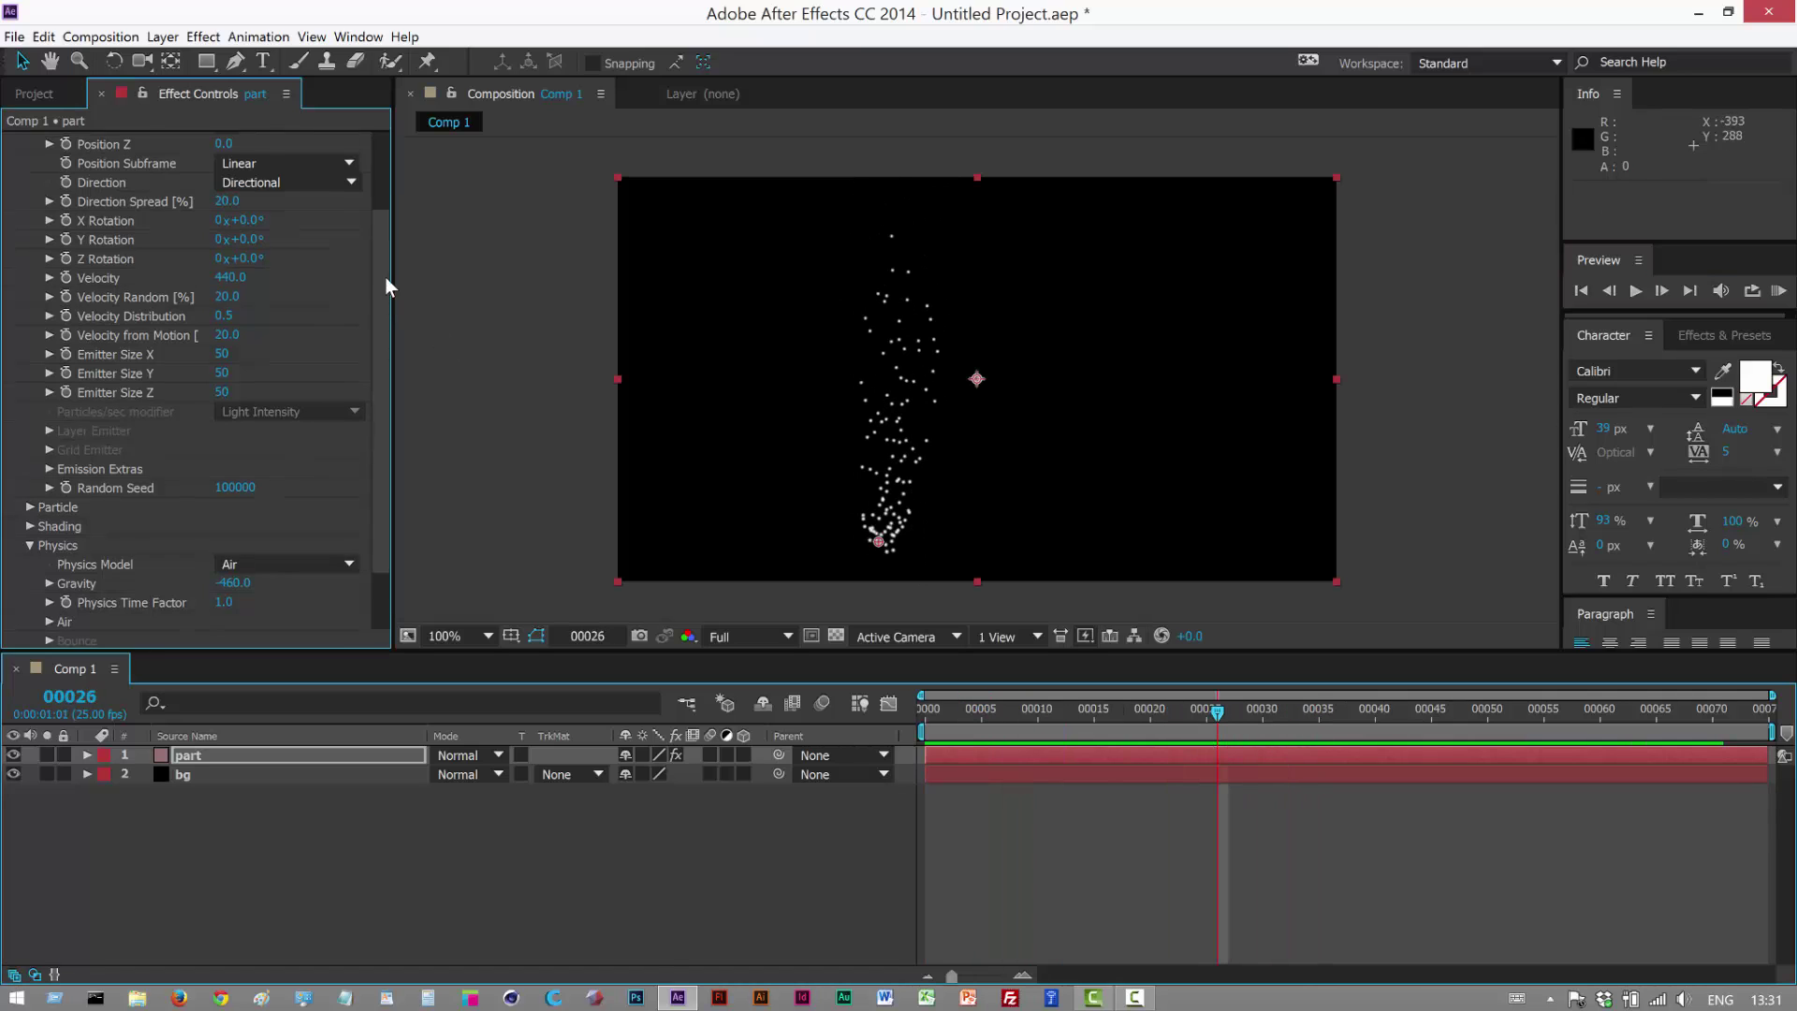
pyautogui.scroll(3, 385, 277)
# - Raise Particles/sec to 400, set particle Size to 25, and shorten particle Life
pyautogui.moveTo(225, 198); pyautogui.dragTo(384, 338)
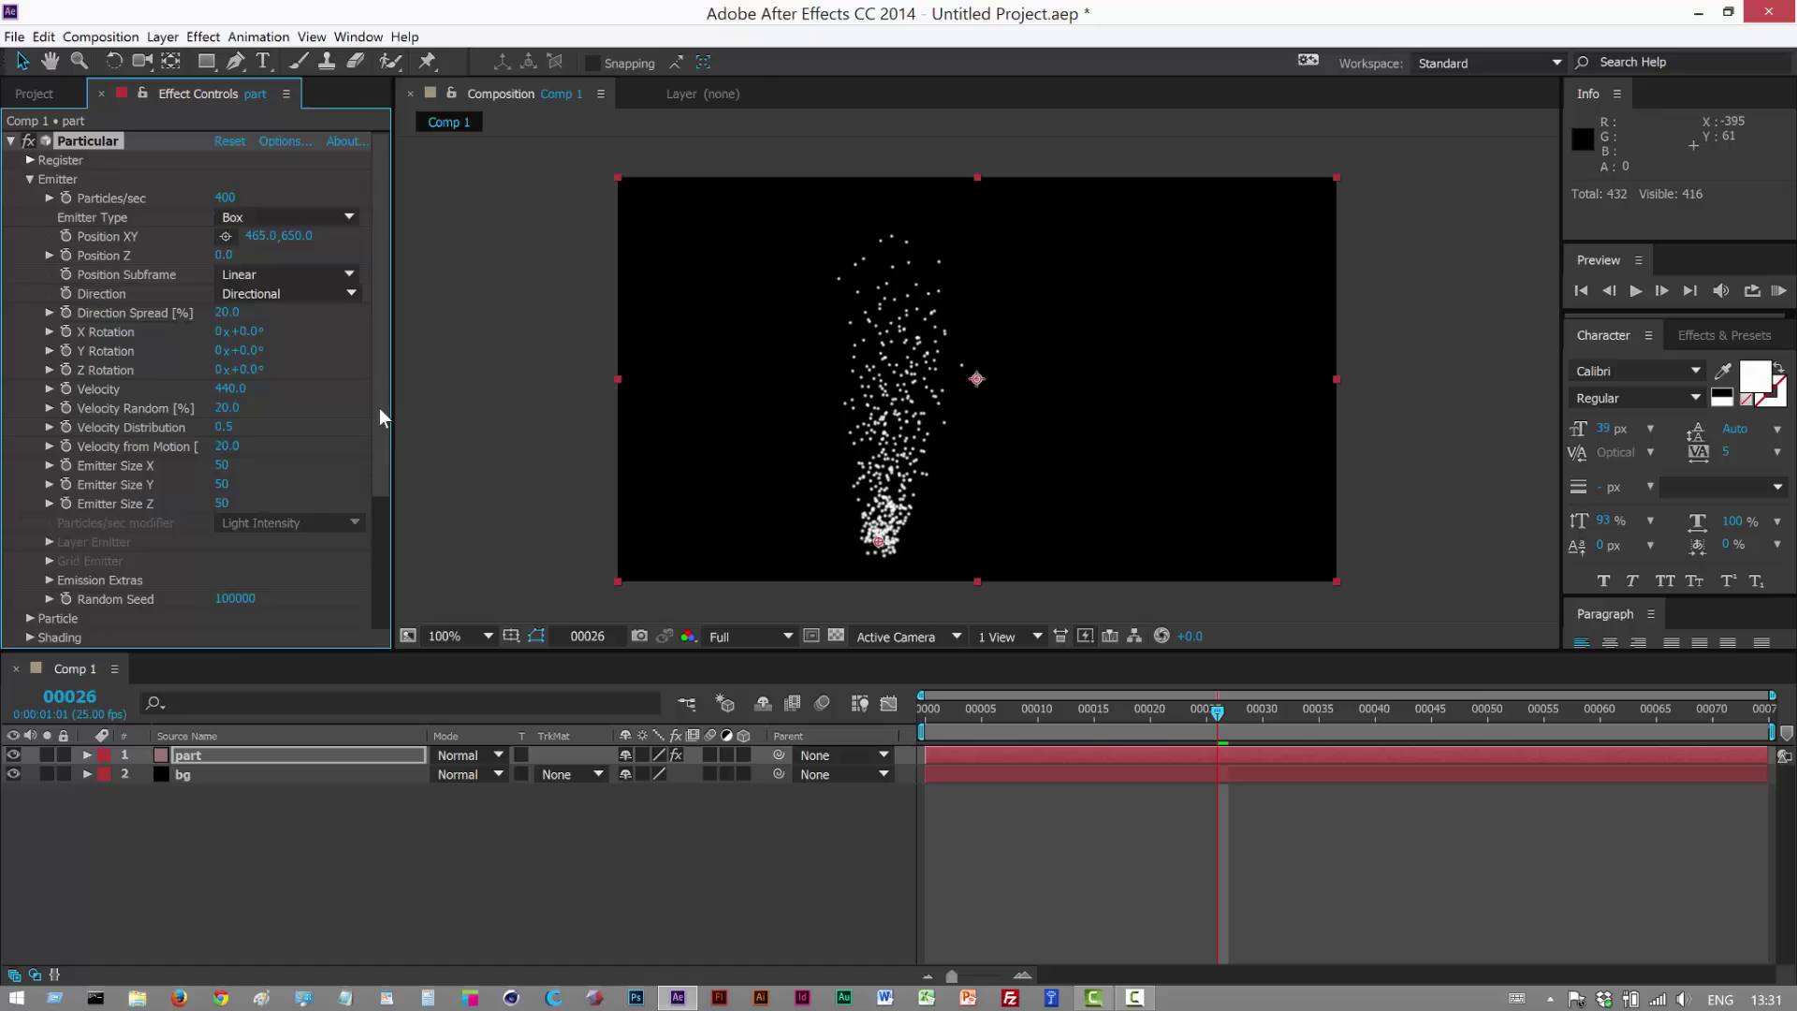
pyautogui.scroll(-4, 379, 408)
pyautogui.scroll(-4, 169, 388)
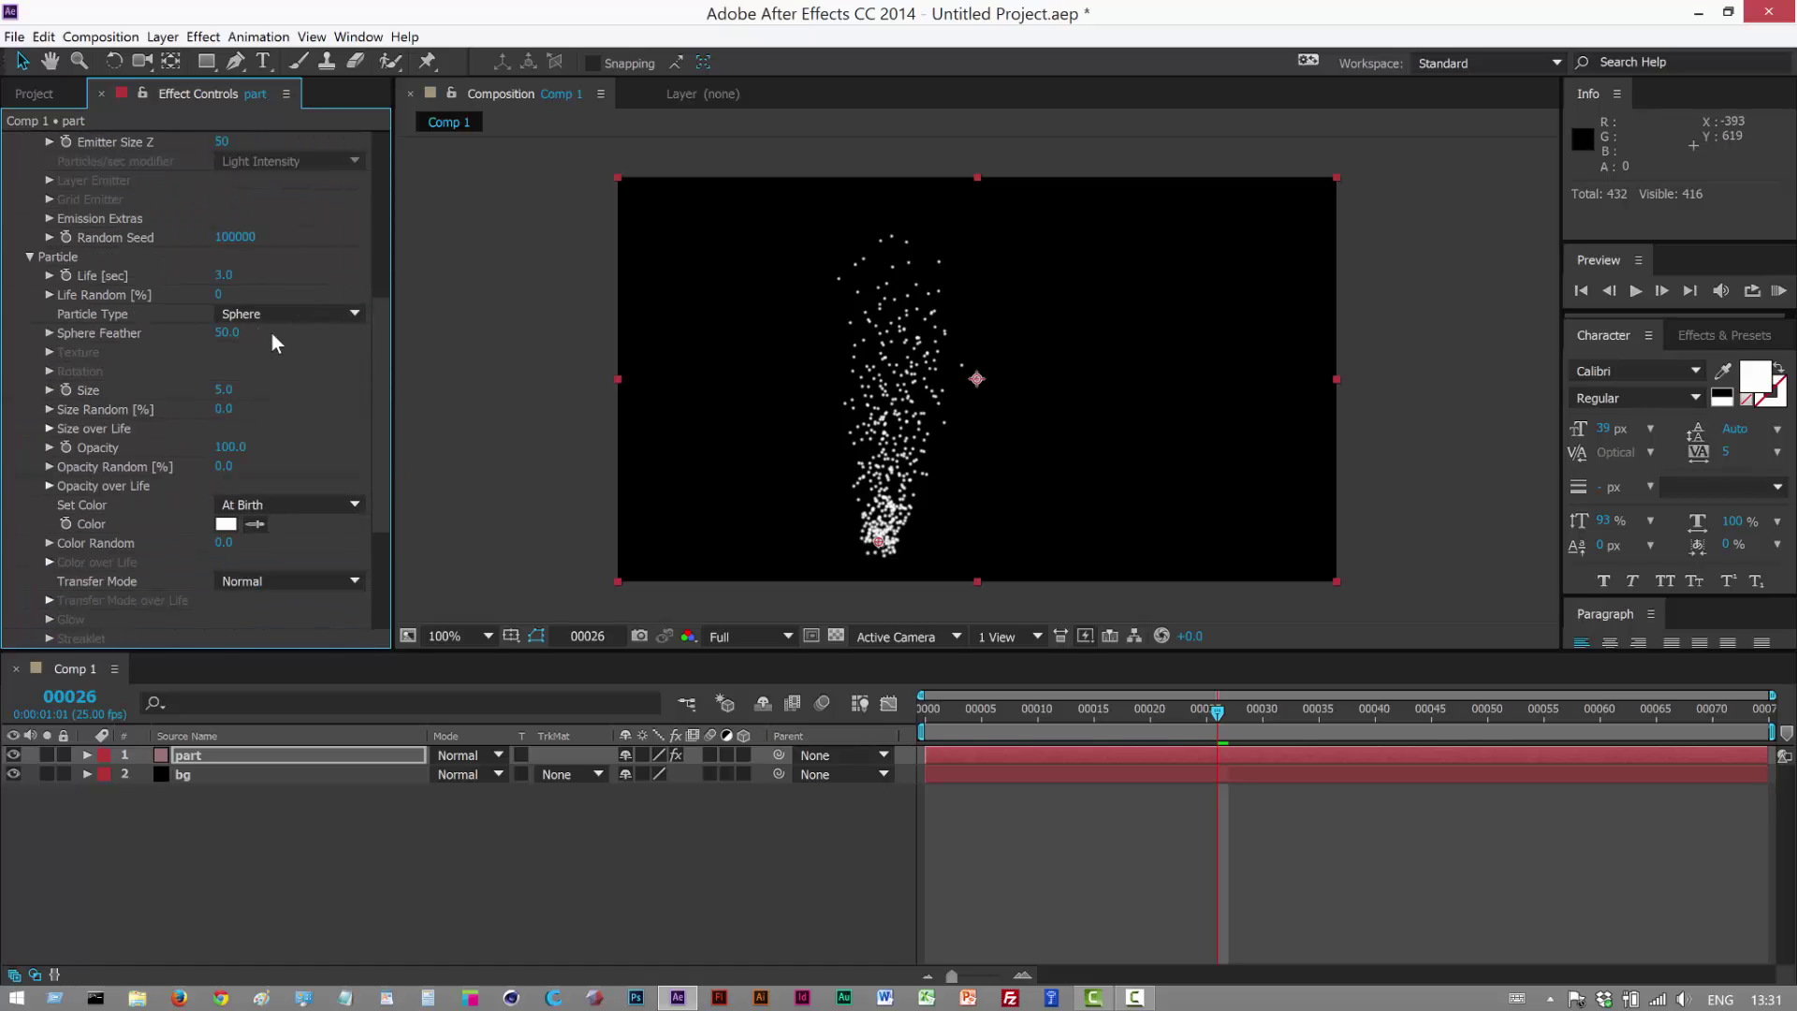
pyautogui.moveTo(225, 390); pyautogui.dragTo(245, 391)
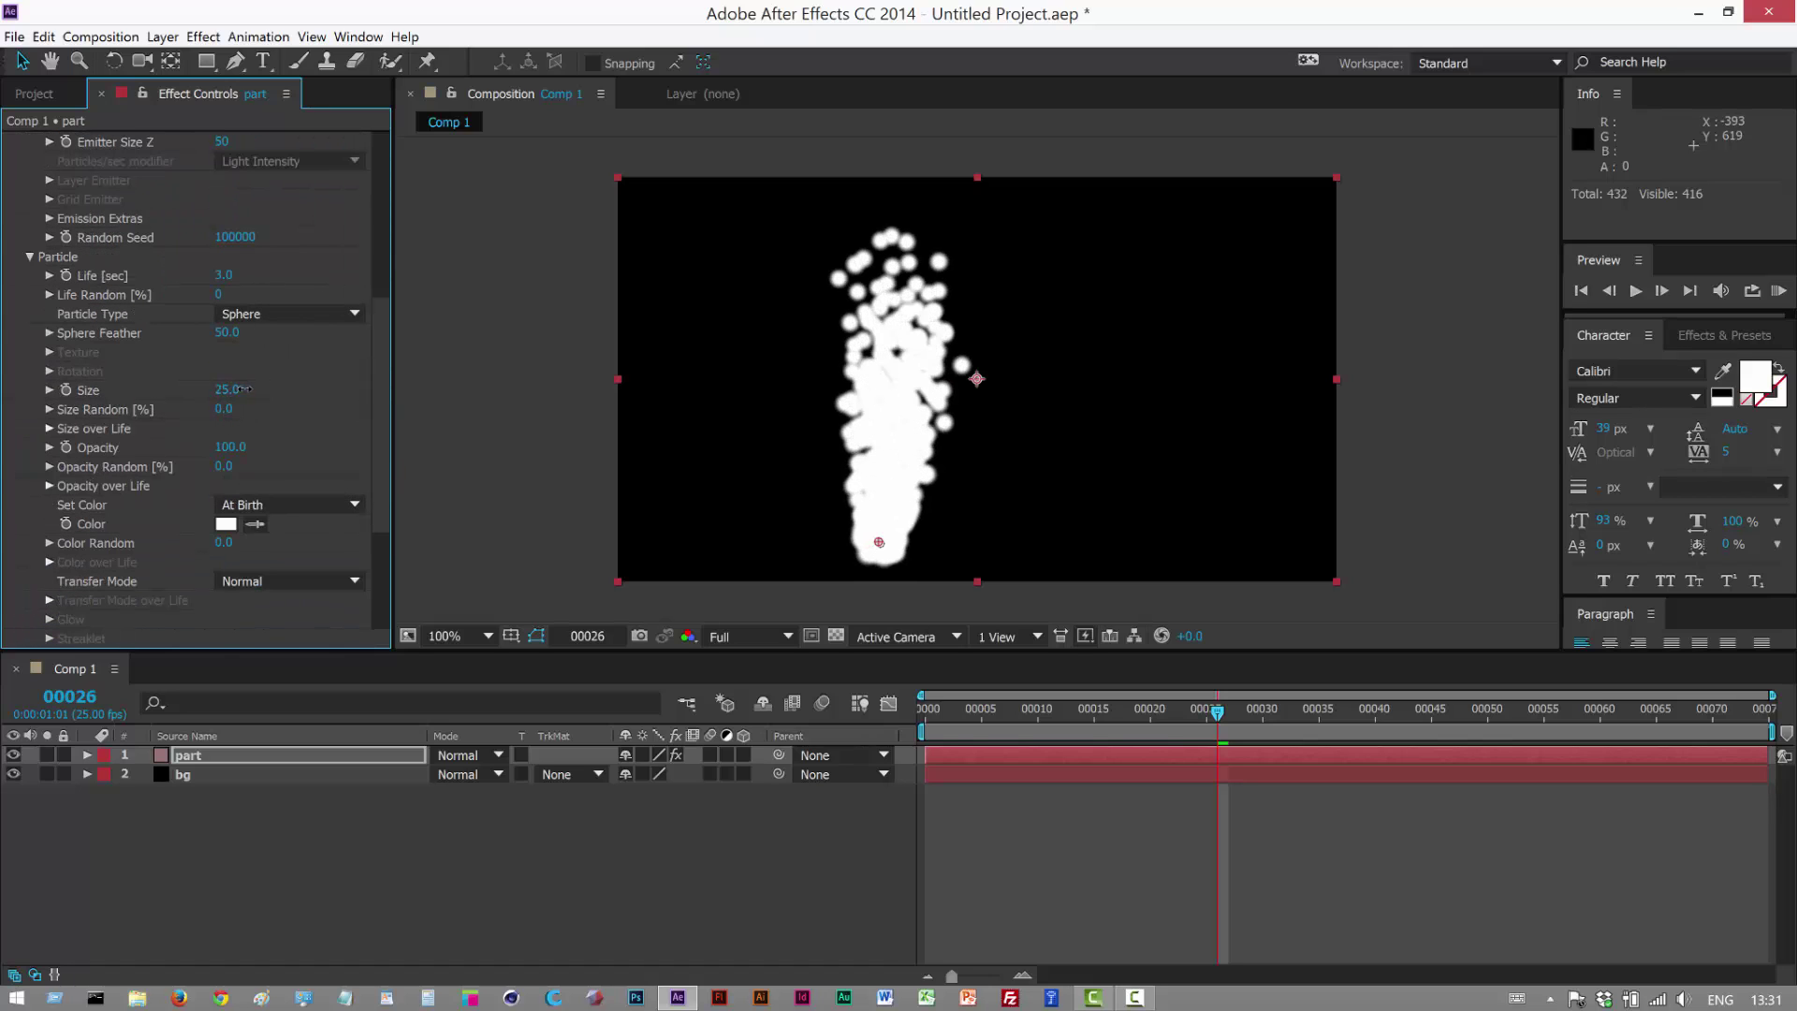
pyautogui.click(232, 390)
pyautogui.press('Return')
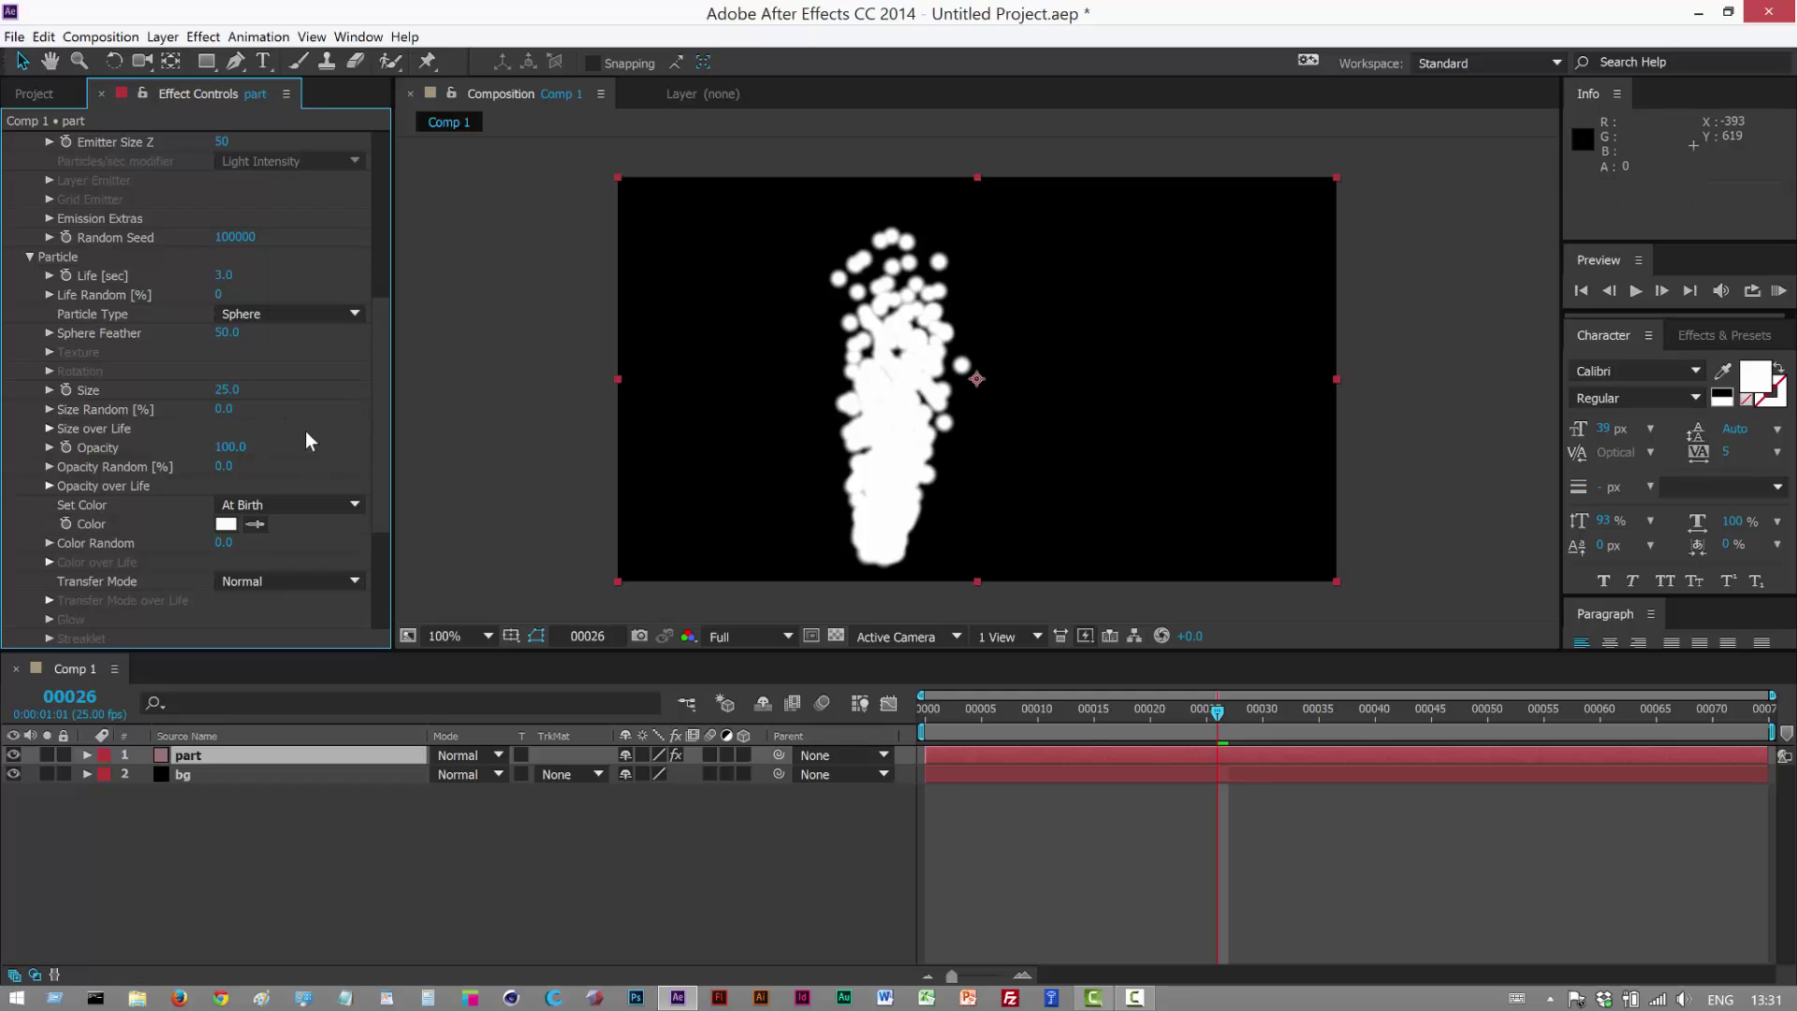
pyautogui.moveTo(223, 275); pyautogui.dragTo(206, 277)
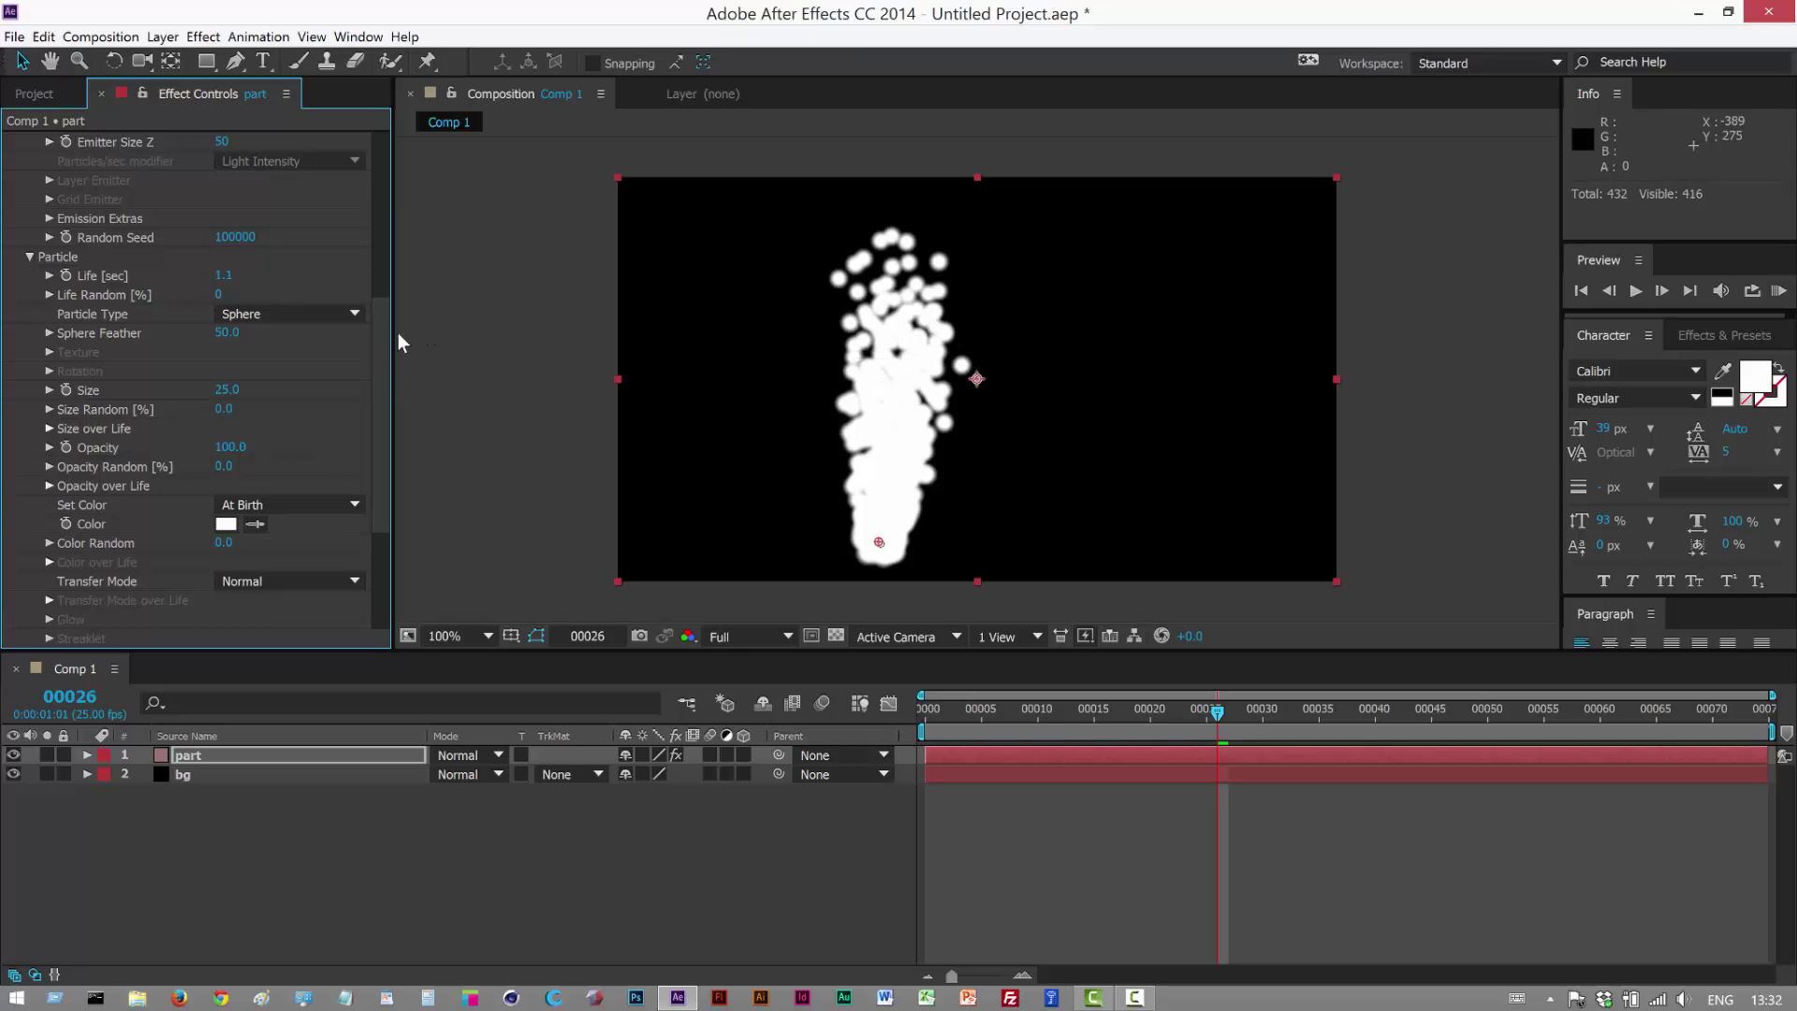
# - In Physics > Air > Turbulence Field, set Affect Position to 34 and Affect Size to 2
pyautogui.moveTo(379, 374); pyautogui.dragTo(375, 451)
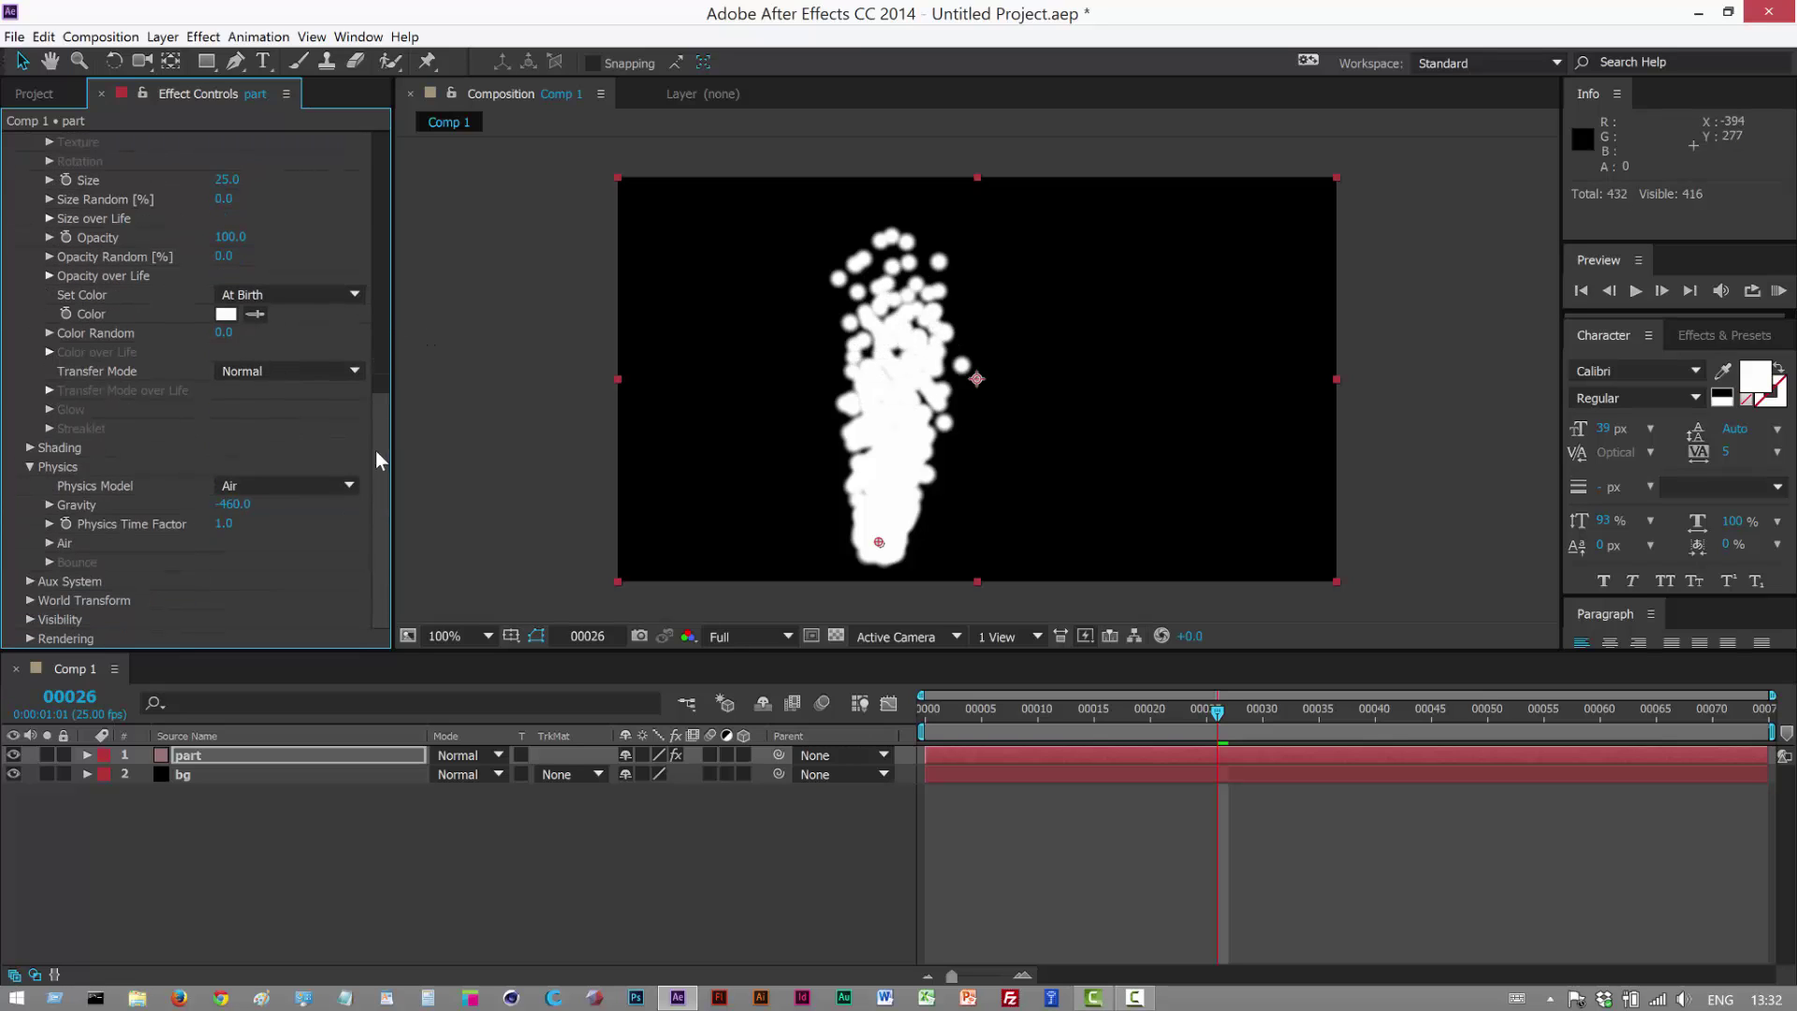
pyautogui.click(50, 543)
pyautogui.scroll(-3, 126, 537)
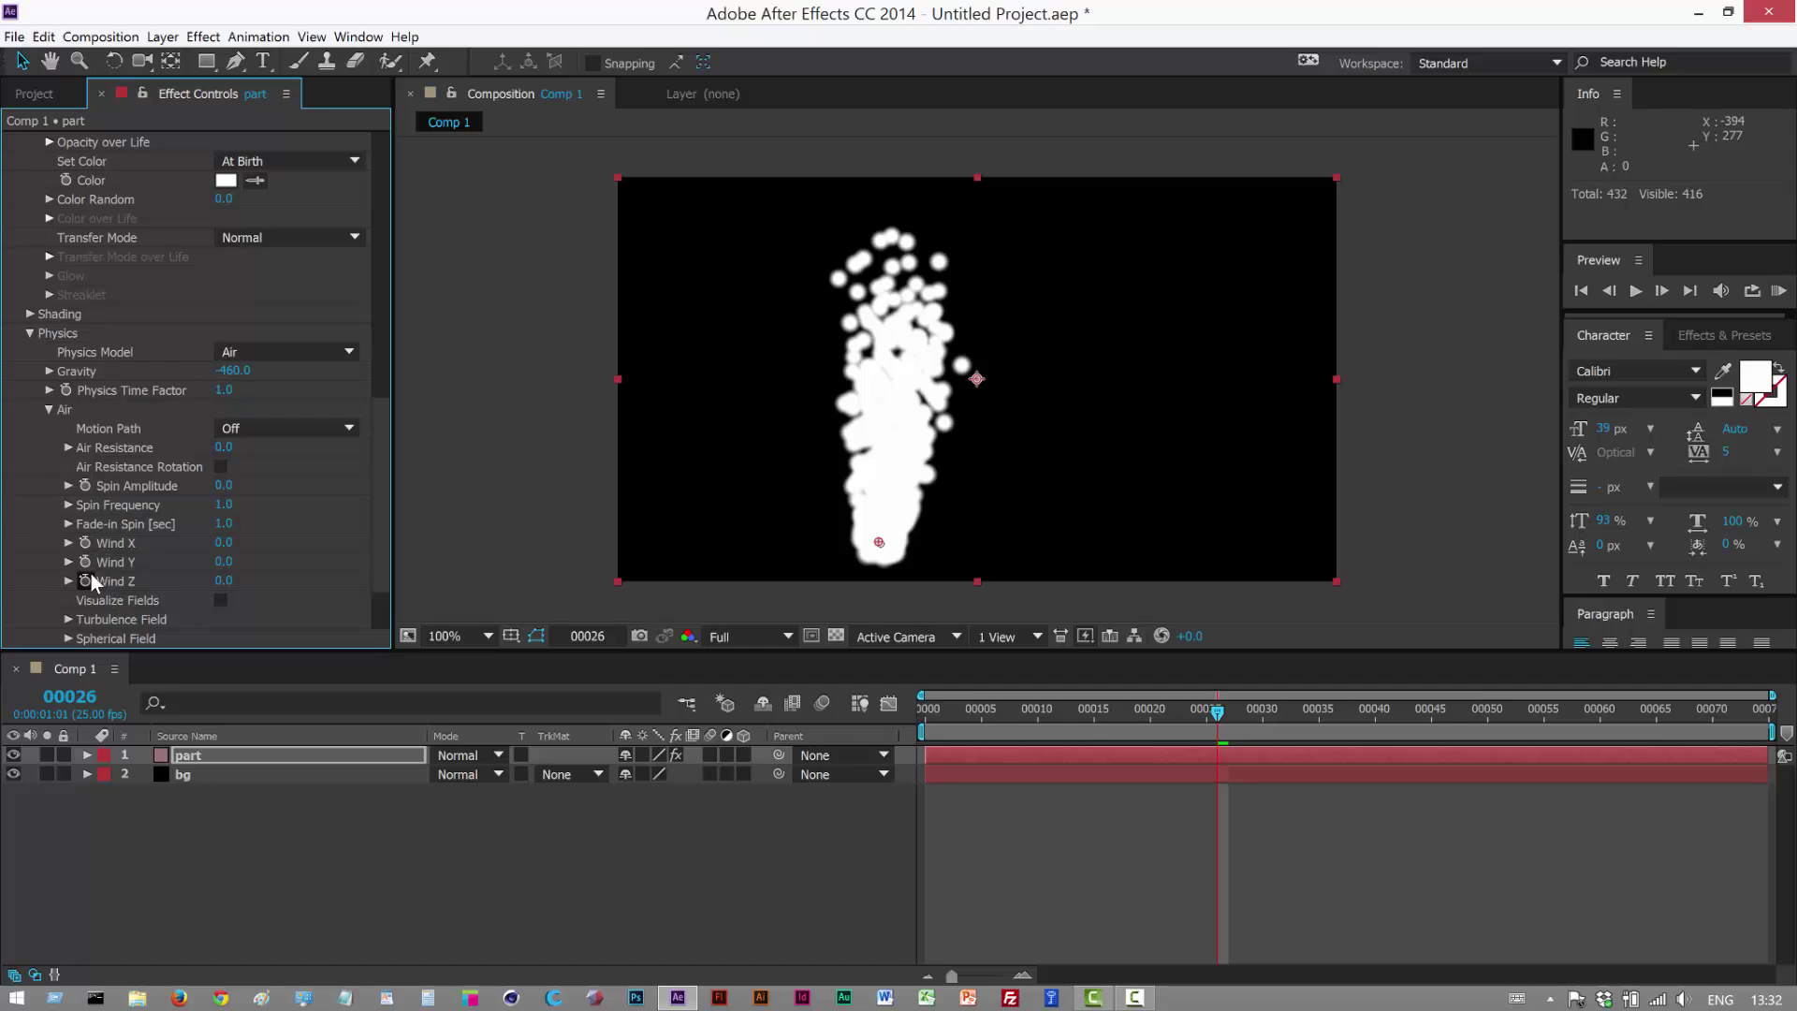
pyautogui.click(69, 620)
pyautogui.scroll(-5, 365, 510)
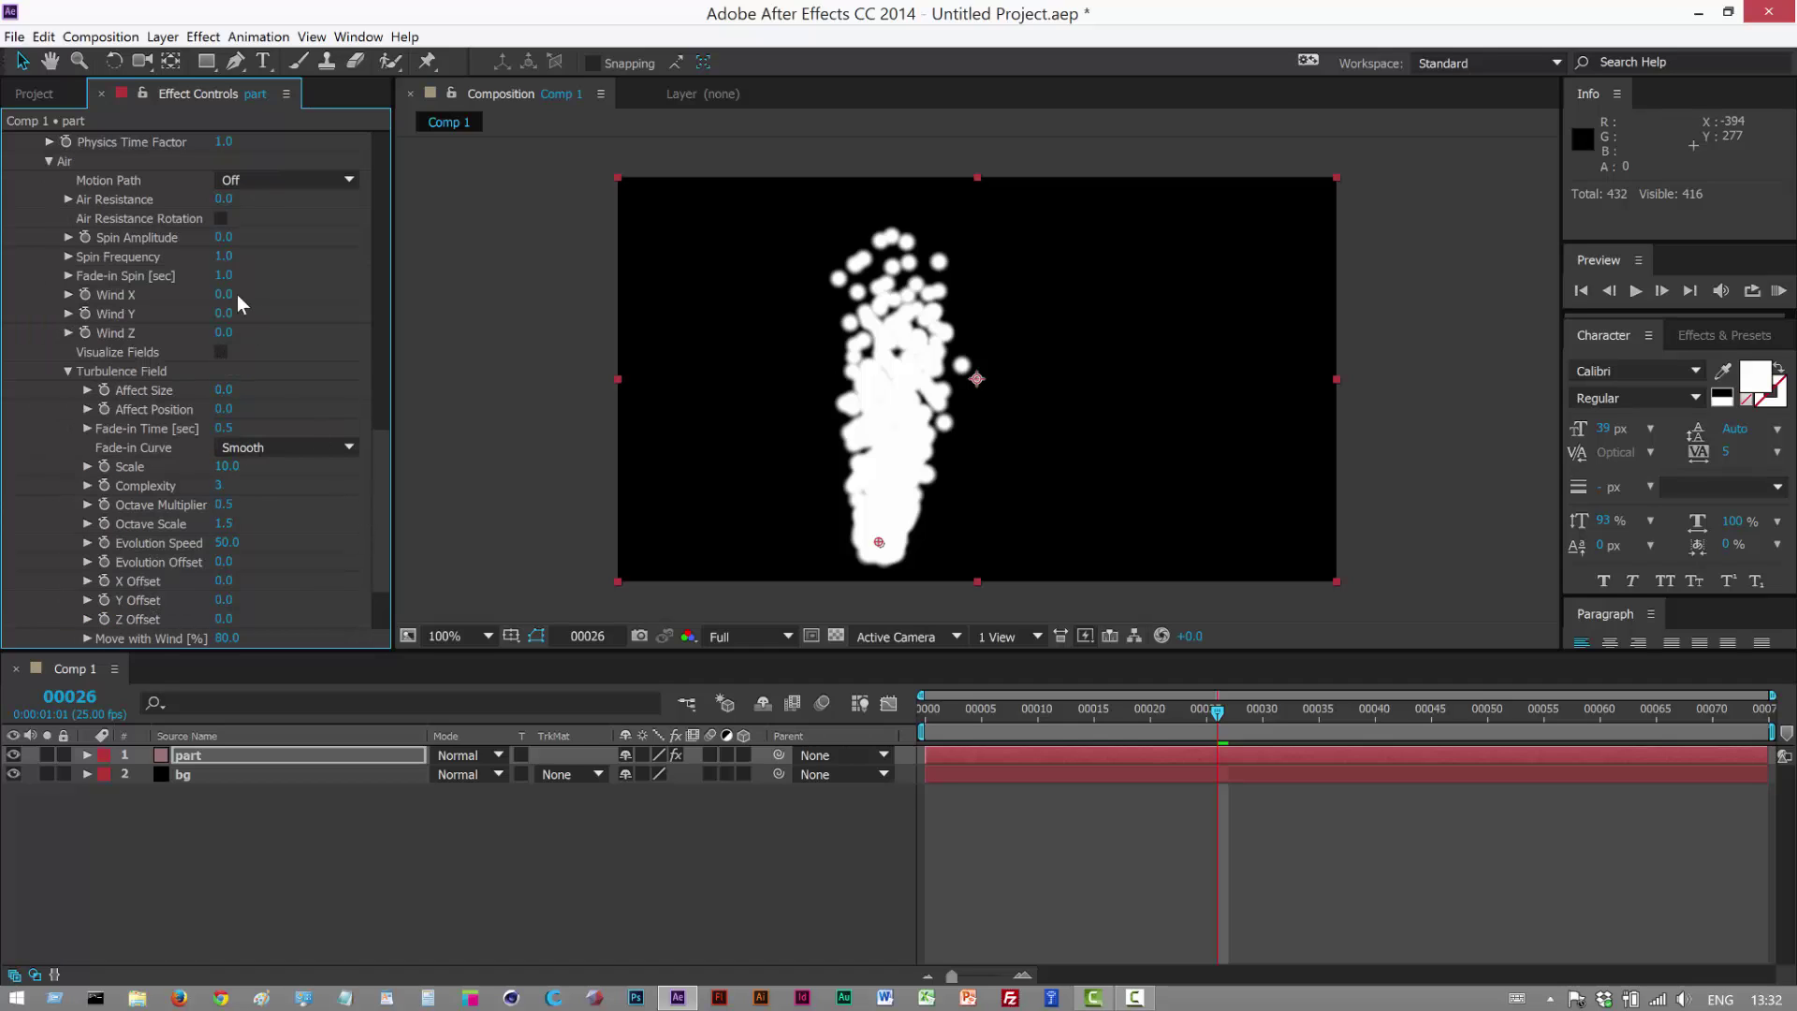
pyautogui.click(222, 409)
pyautogui.write('34')
pyautogui.press('Return')
pyautogui.click(222, 389)
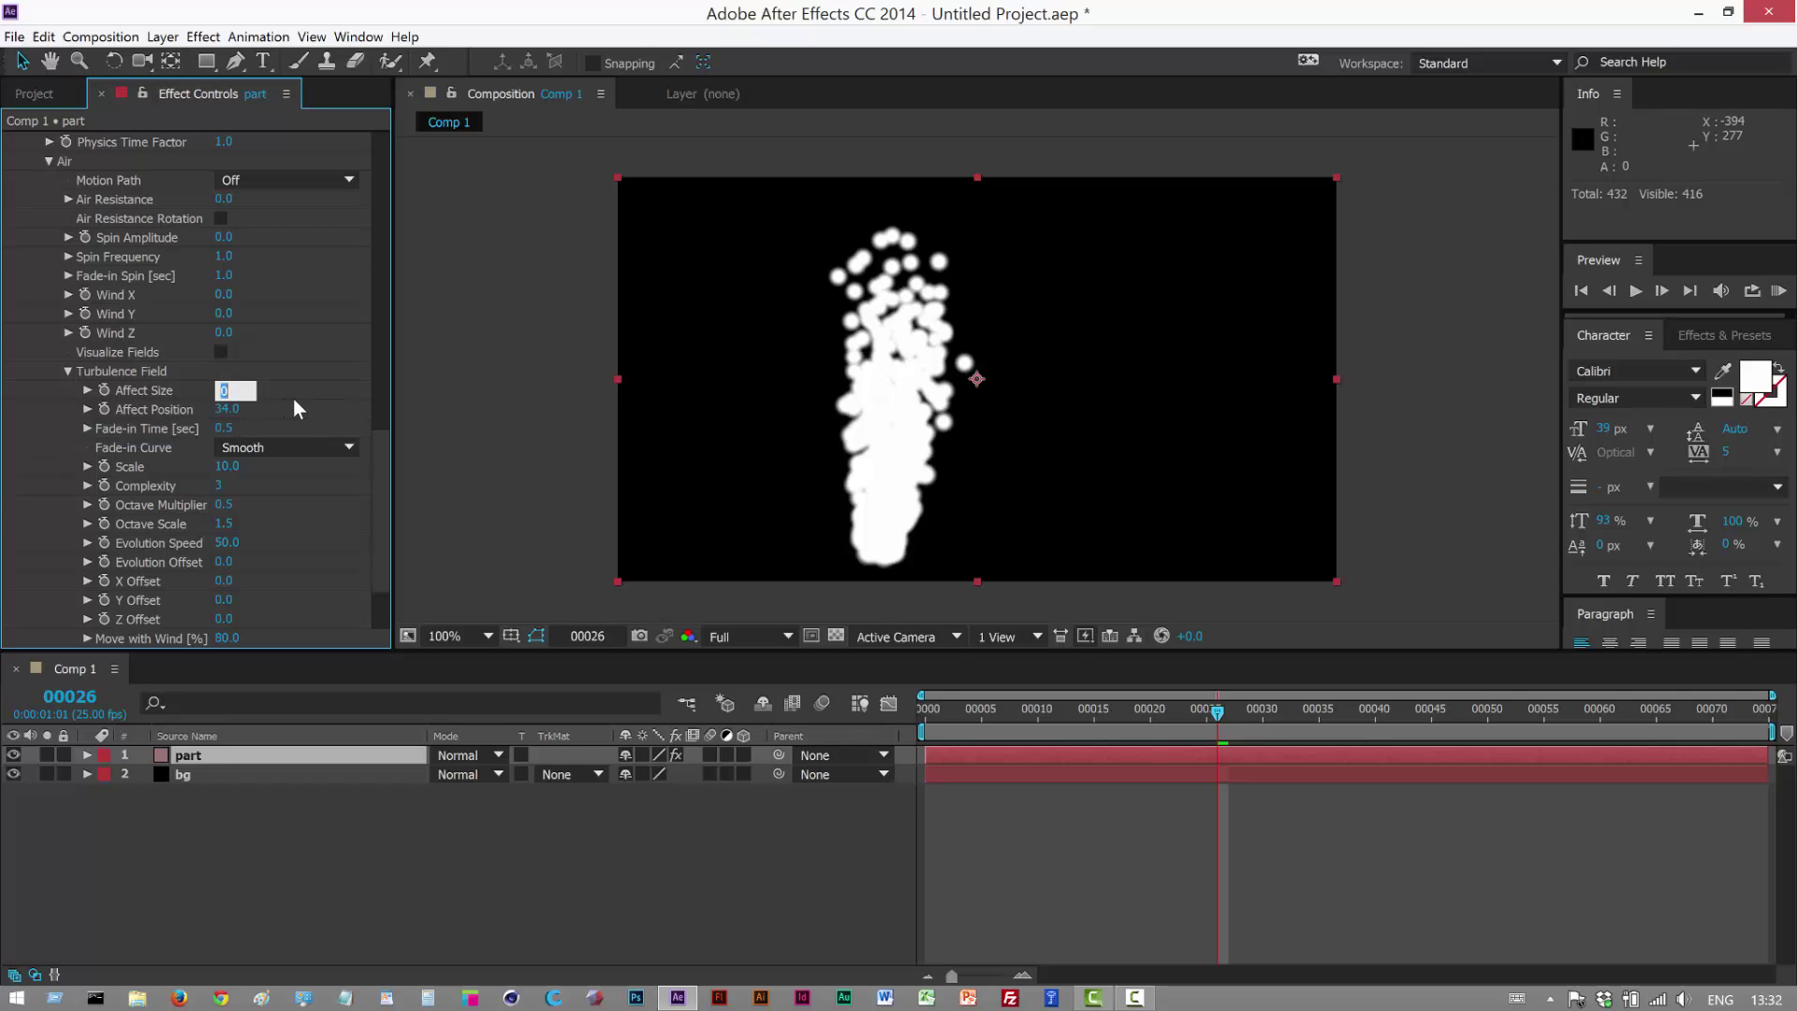
pyautogui.write('2')
pyautogui.press('Return')
# - Preview the turbulent particle animation from around frame 26
pyautogui.moveTo(985, 720); pyautogui.dragTo(1238, 721)
pyautogui.click(1778, 291)
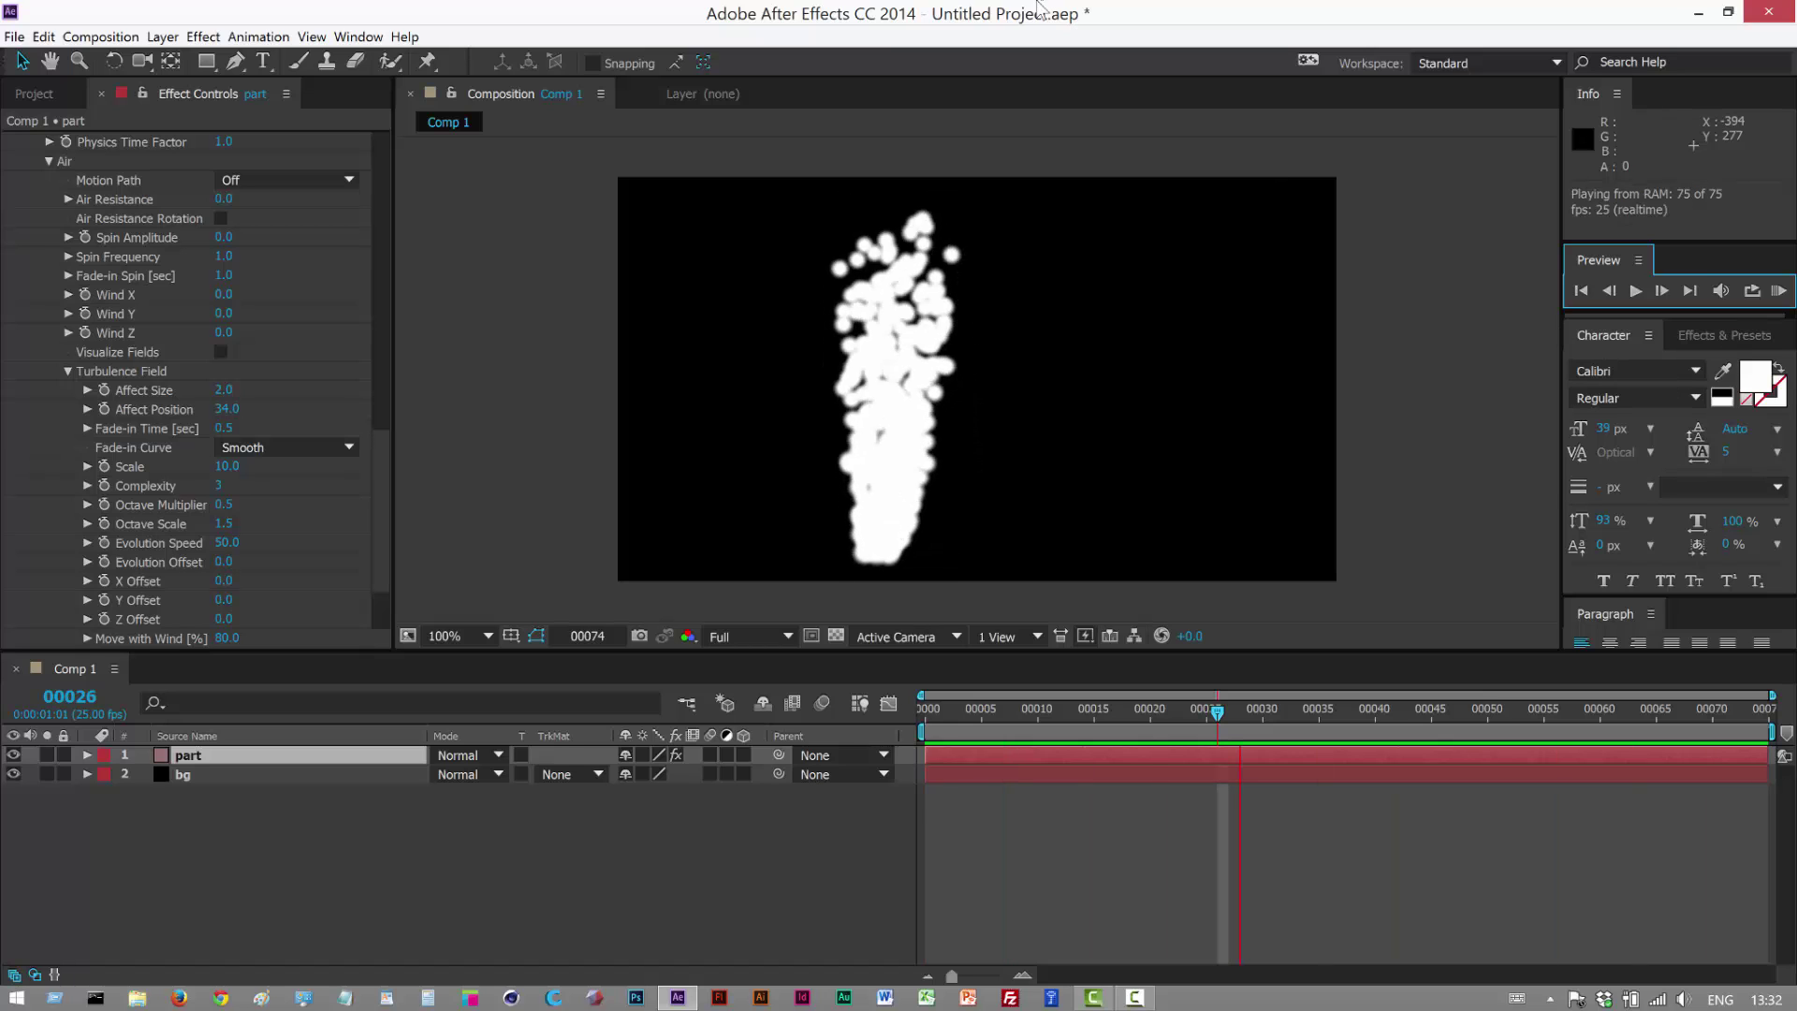
pyautogui.click(931, 505)
pyautogui.moveTo(385, 484); pyautogui.dragTo(390, 328)
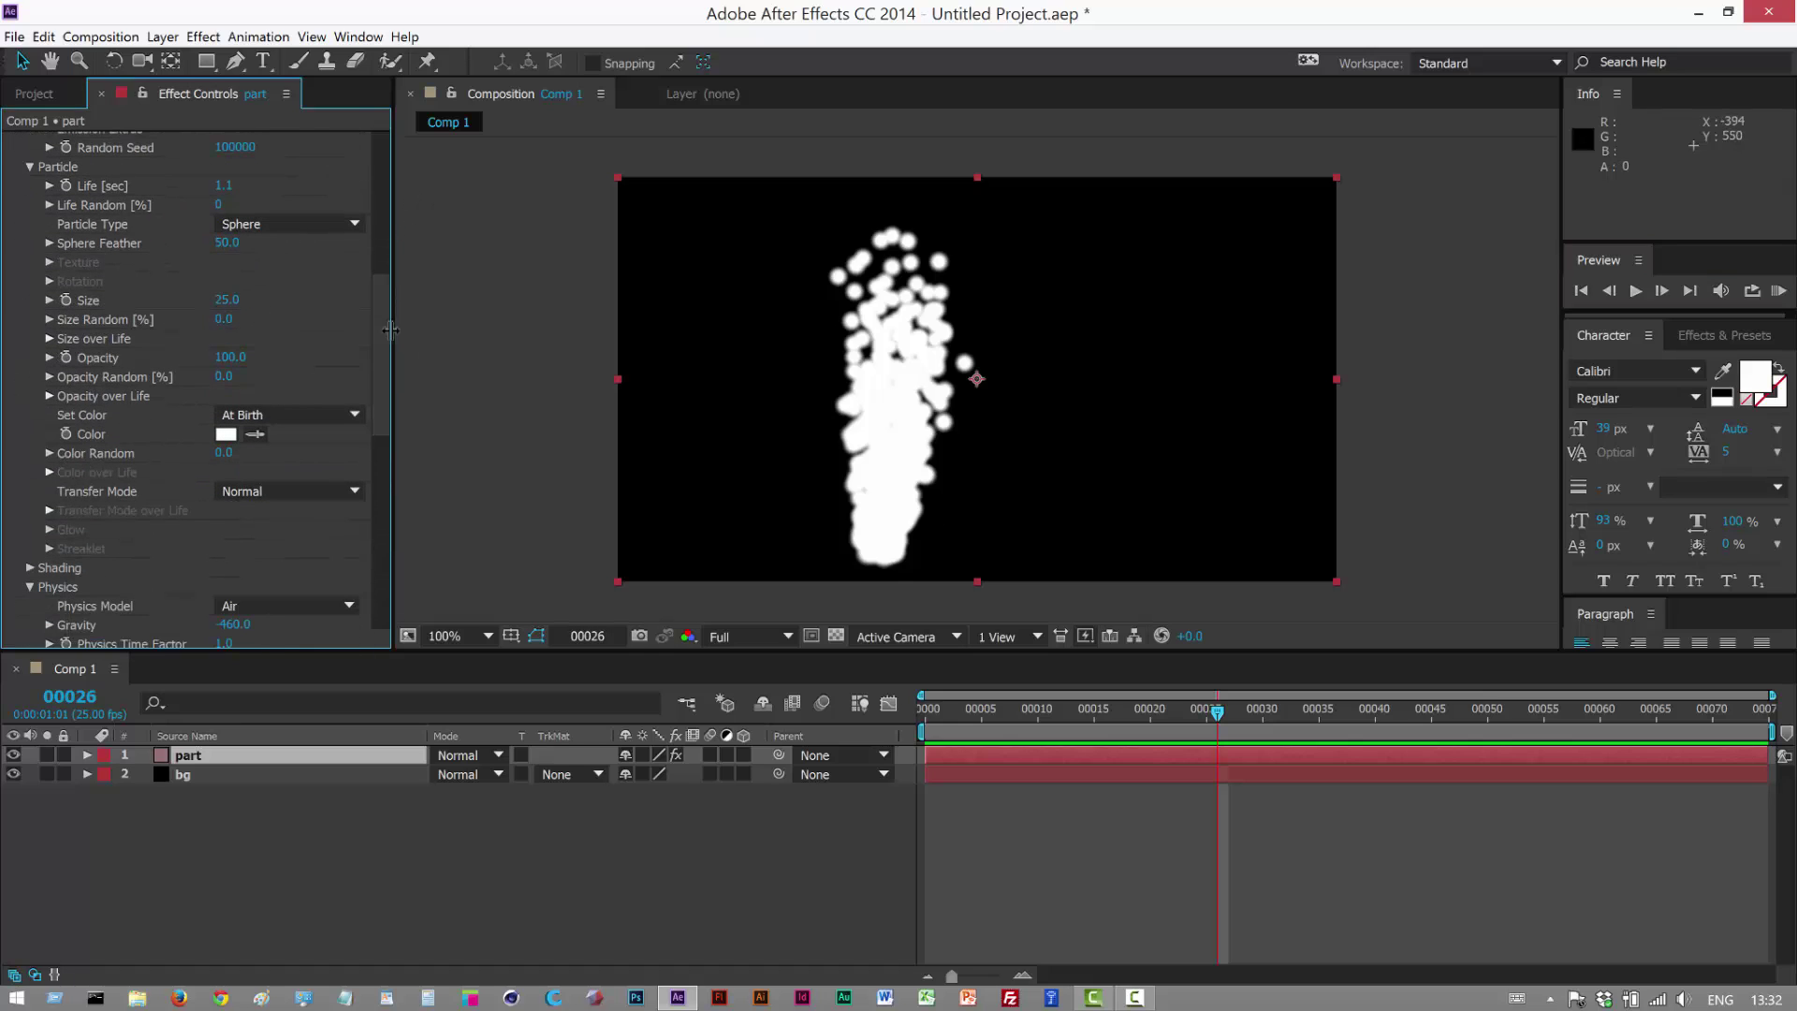
# - Apply the ramp-up/ramp-down preset to both Size over Life and Opacity over Life
pyautogui.click(49, 338)
pyautogui.click(352, 401)
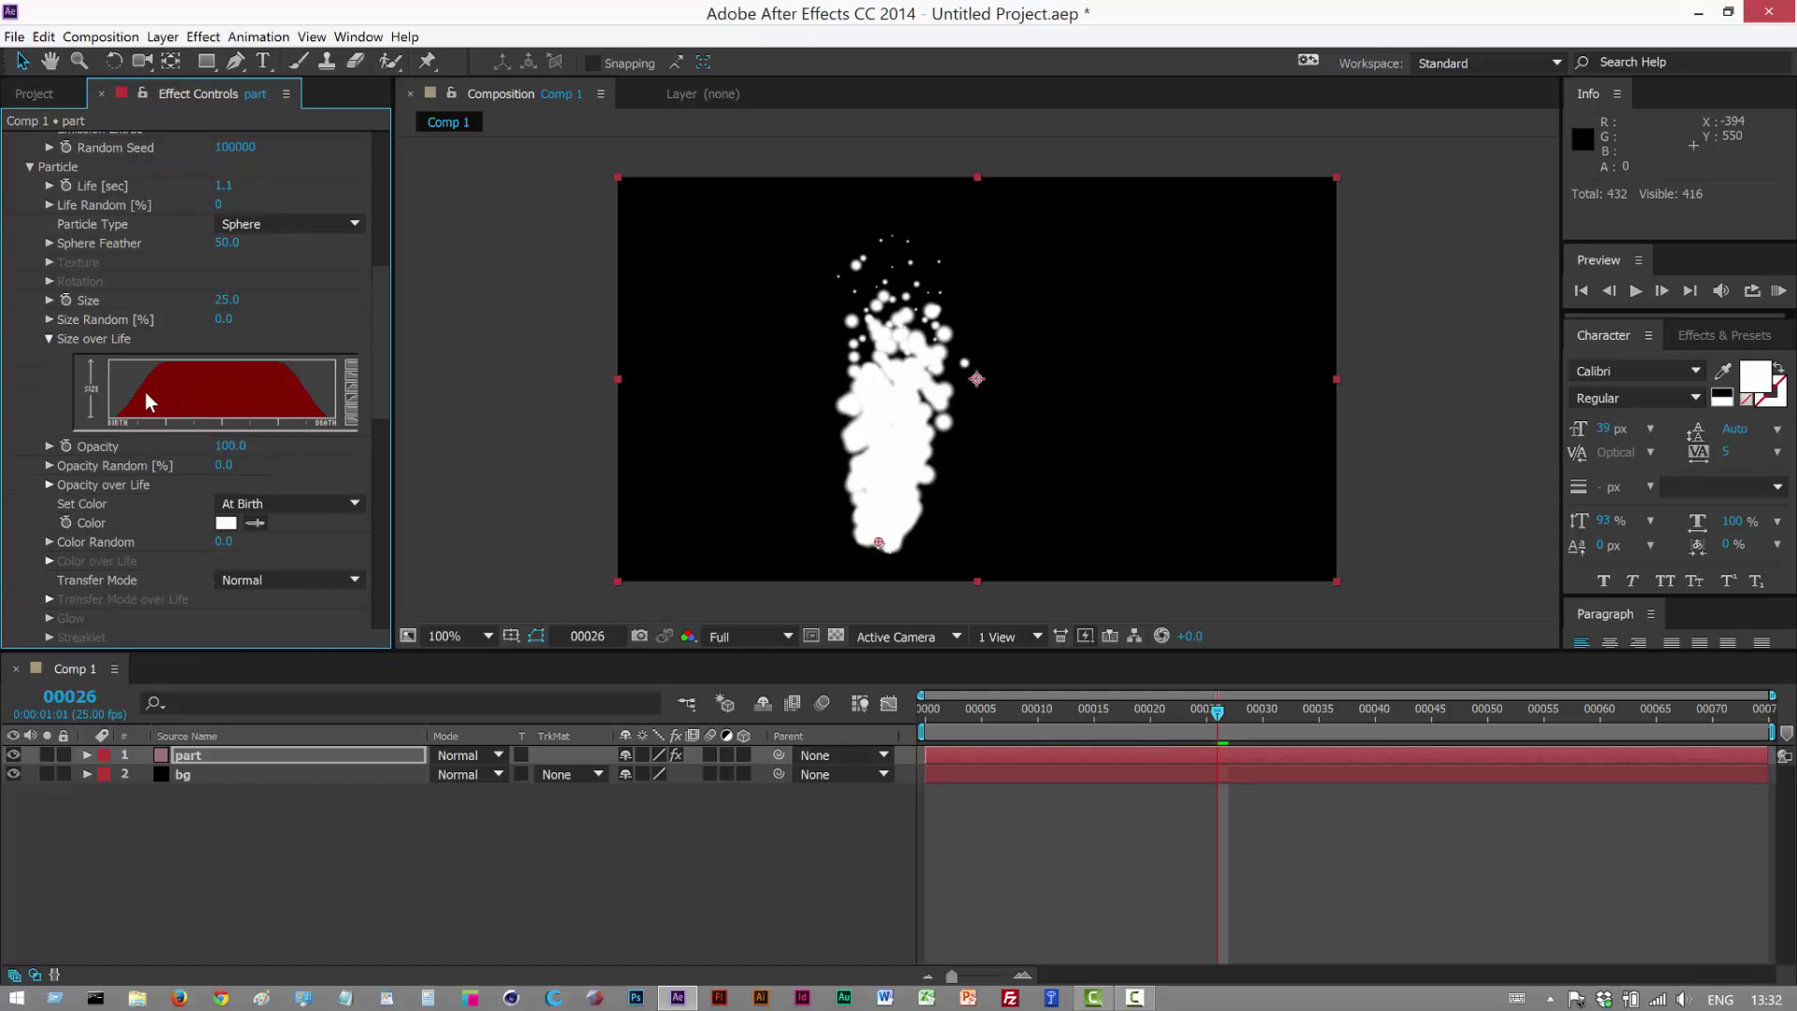
pyautogui.click(49, 485)
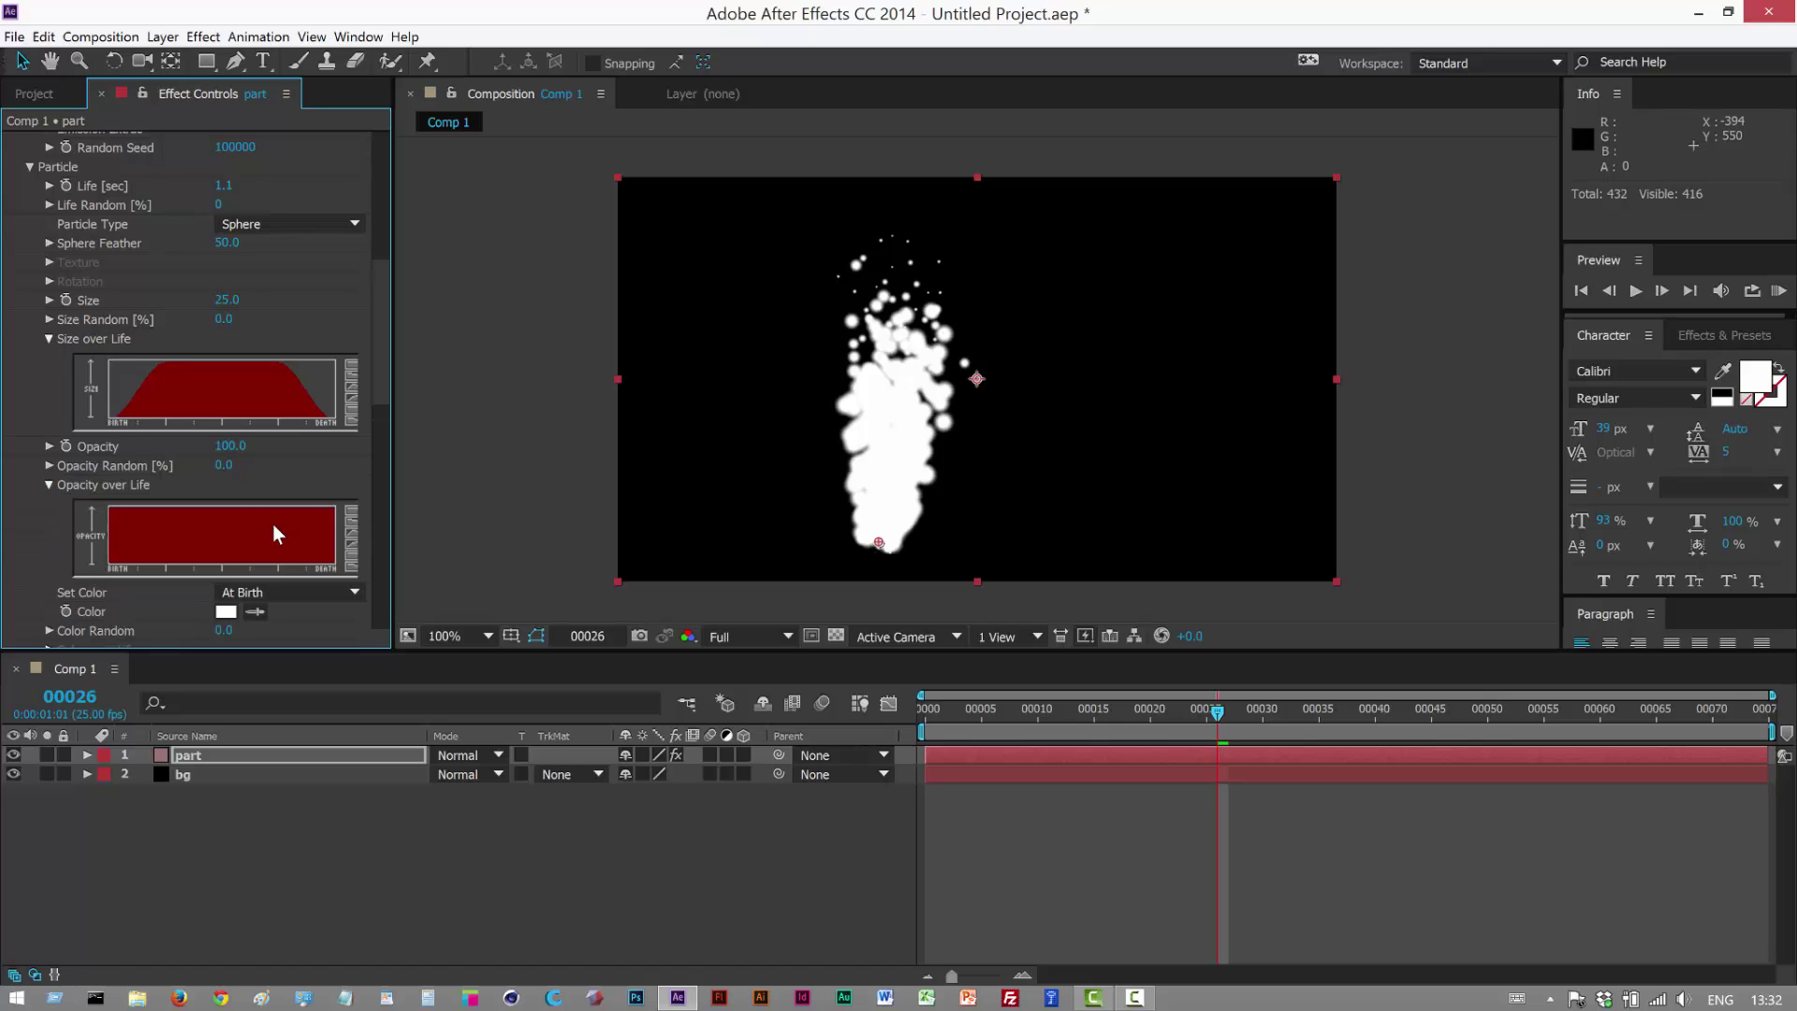
pyautogui.moveTo(393, 538); pyautogui.dragTo(432, 541)
pyautogui.click(372, 544)
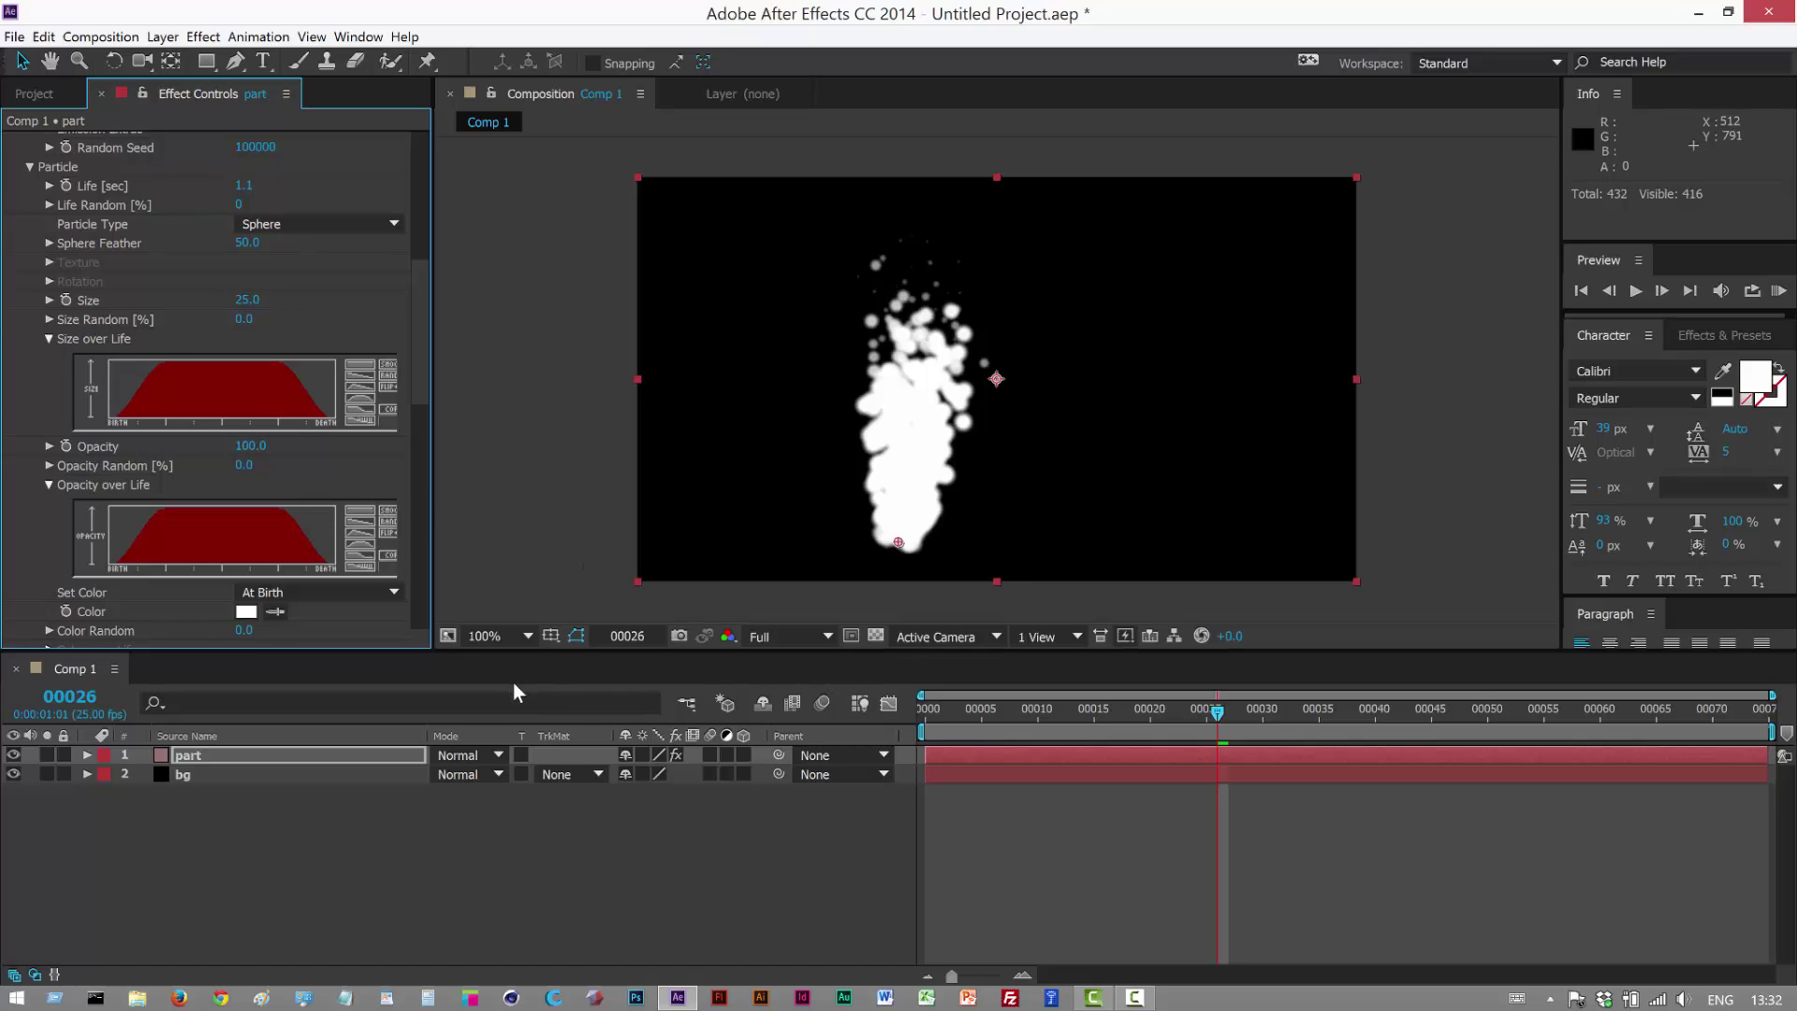
pyautogui.scroll(6, 425, 238)
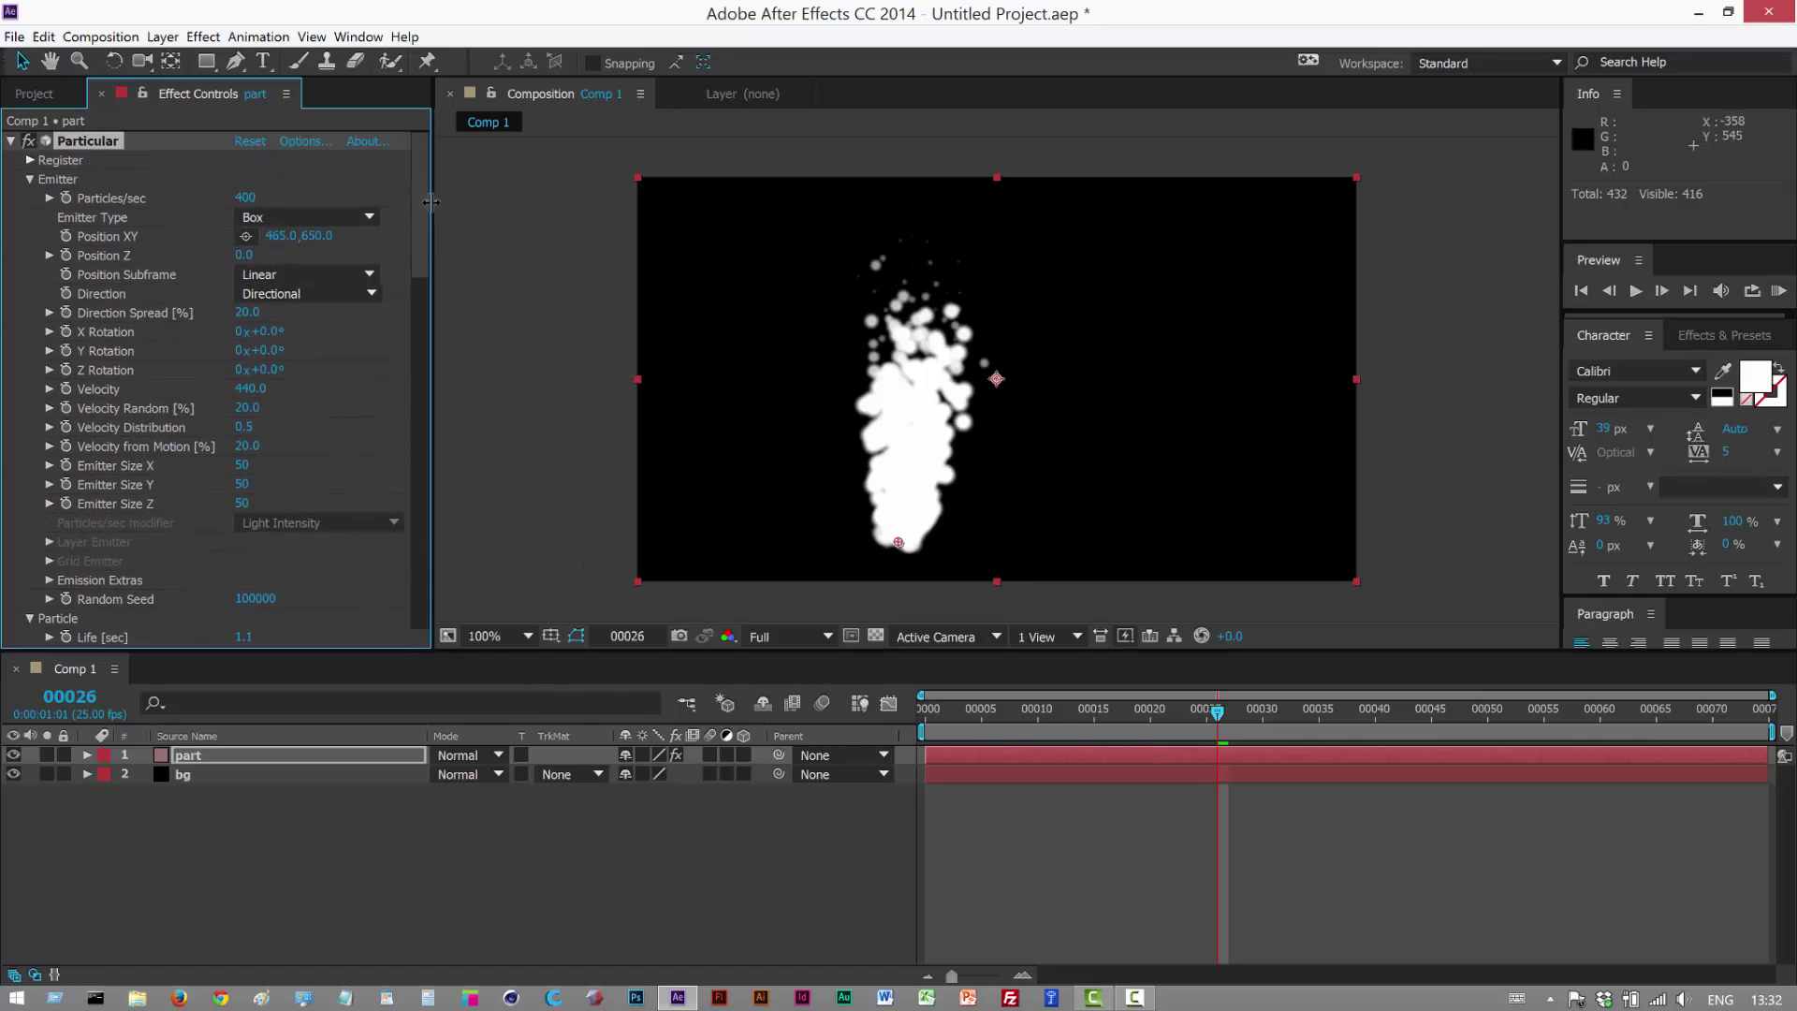
# - Add a new adjustment layer above the particle layer
pyautogui.click(163, 37)
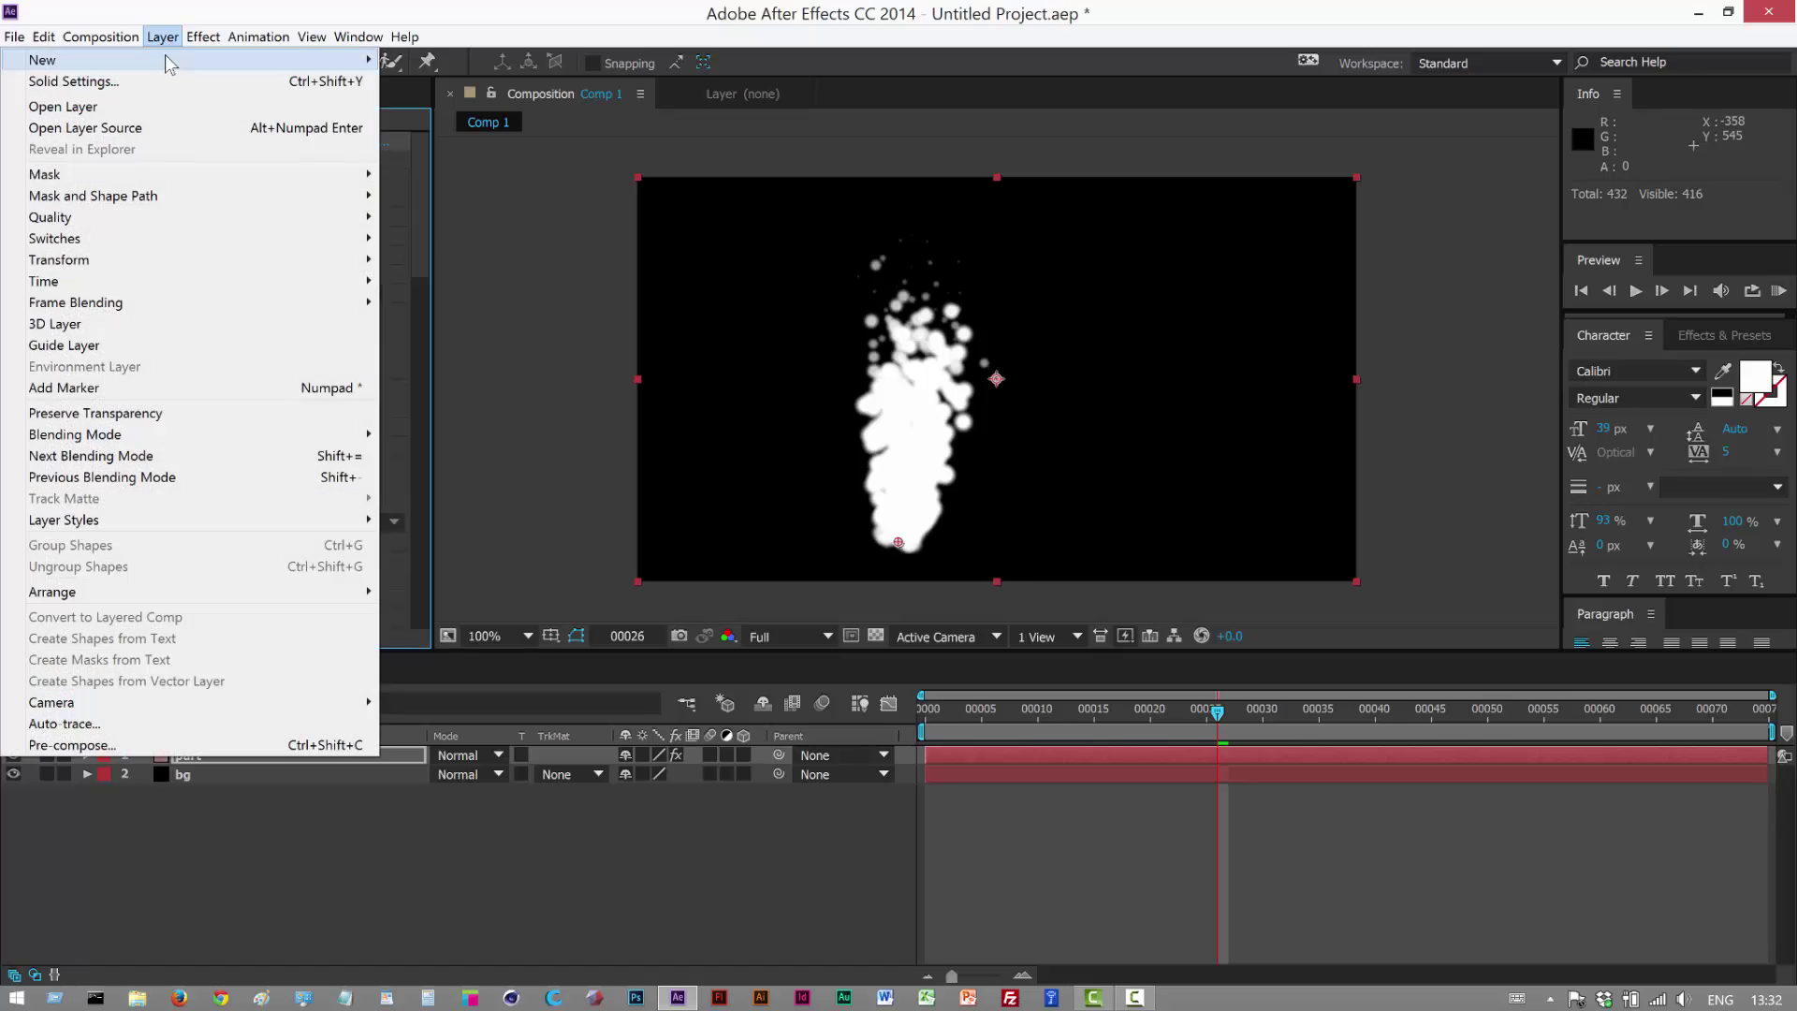
pyautogui.moveTo(168, 59)
pyautogui.click(457, 188)
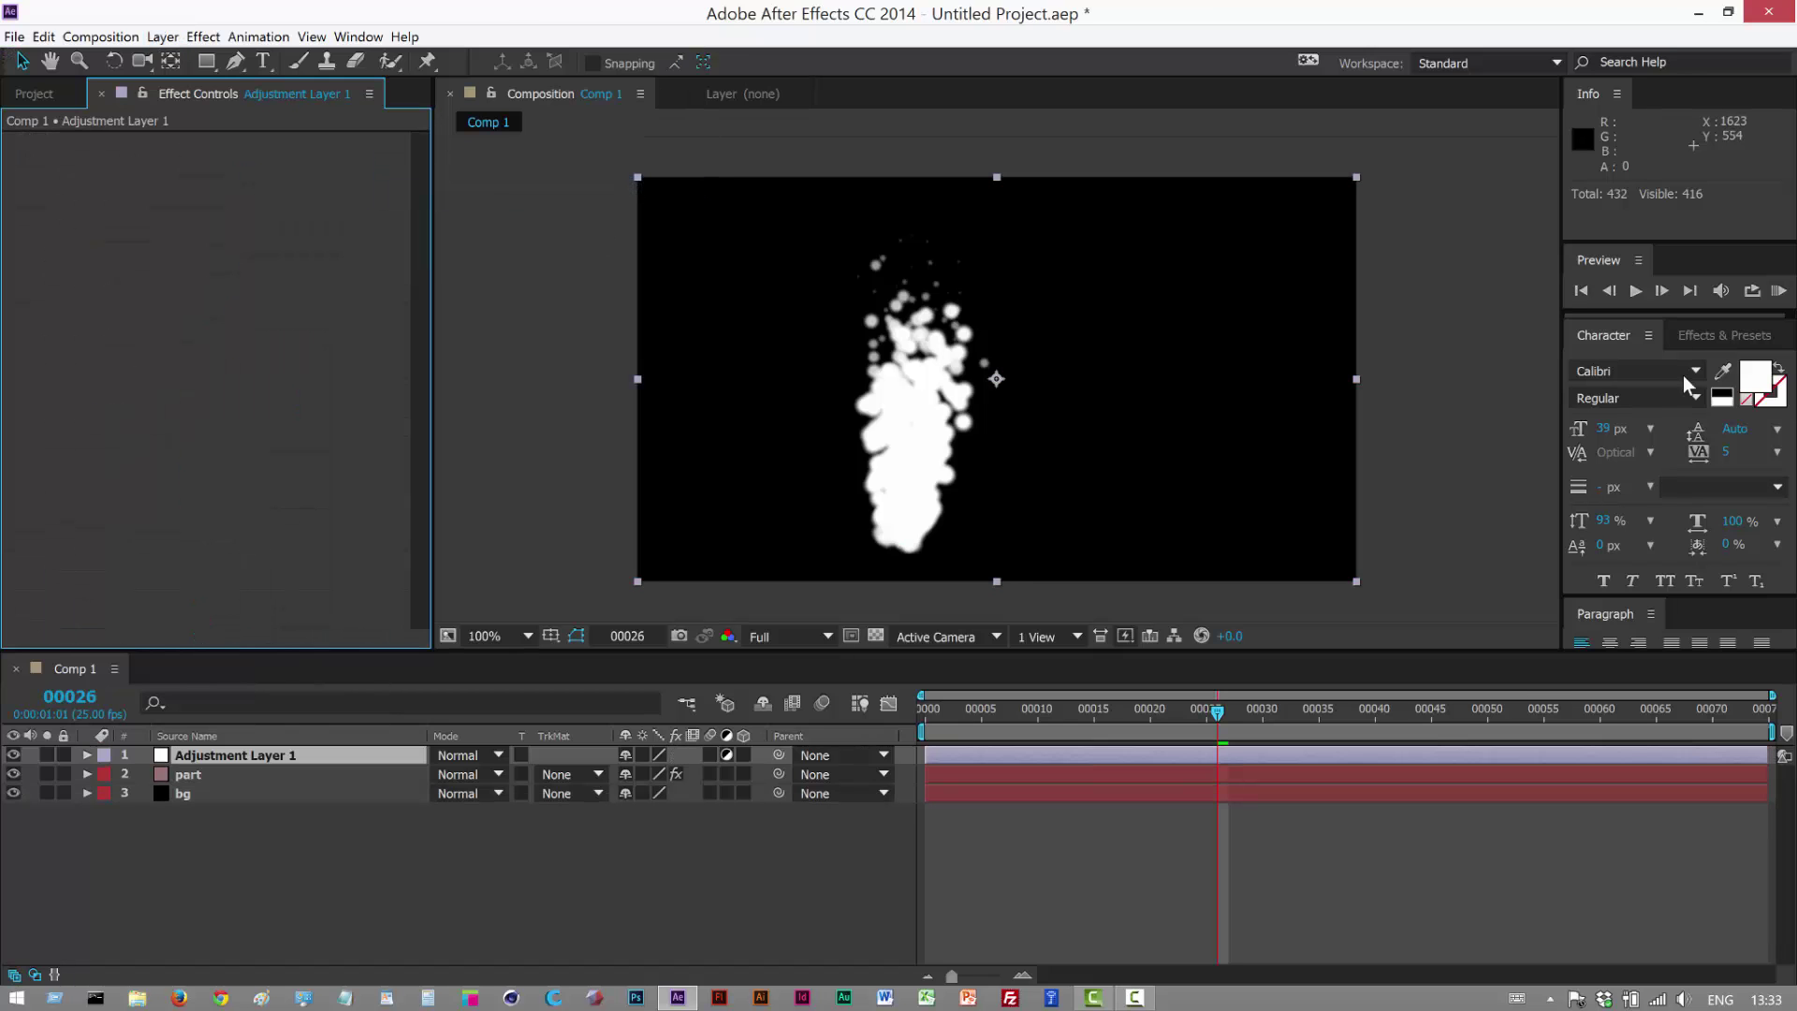
# - Apply CC Vector Blur to the adjustment layer with Amount 23, then preview
pyautogui.click(1695, 340)
pyautogui.click(1615, 362)
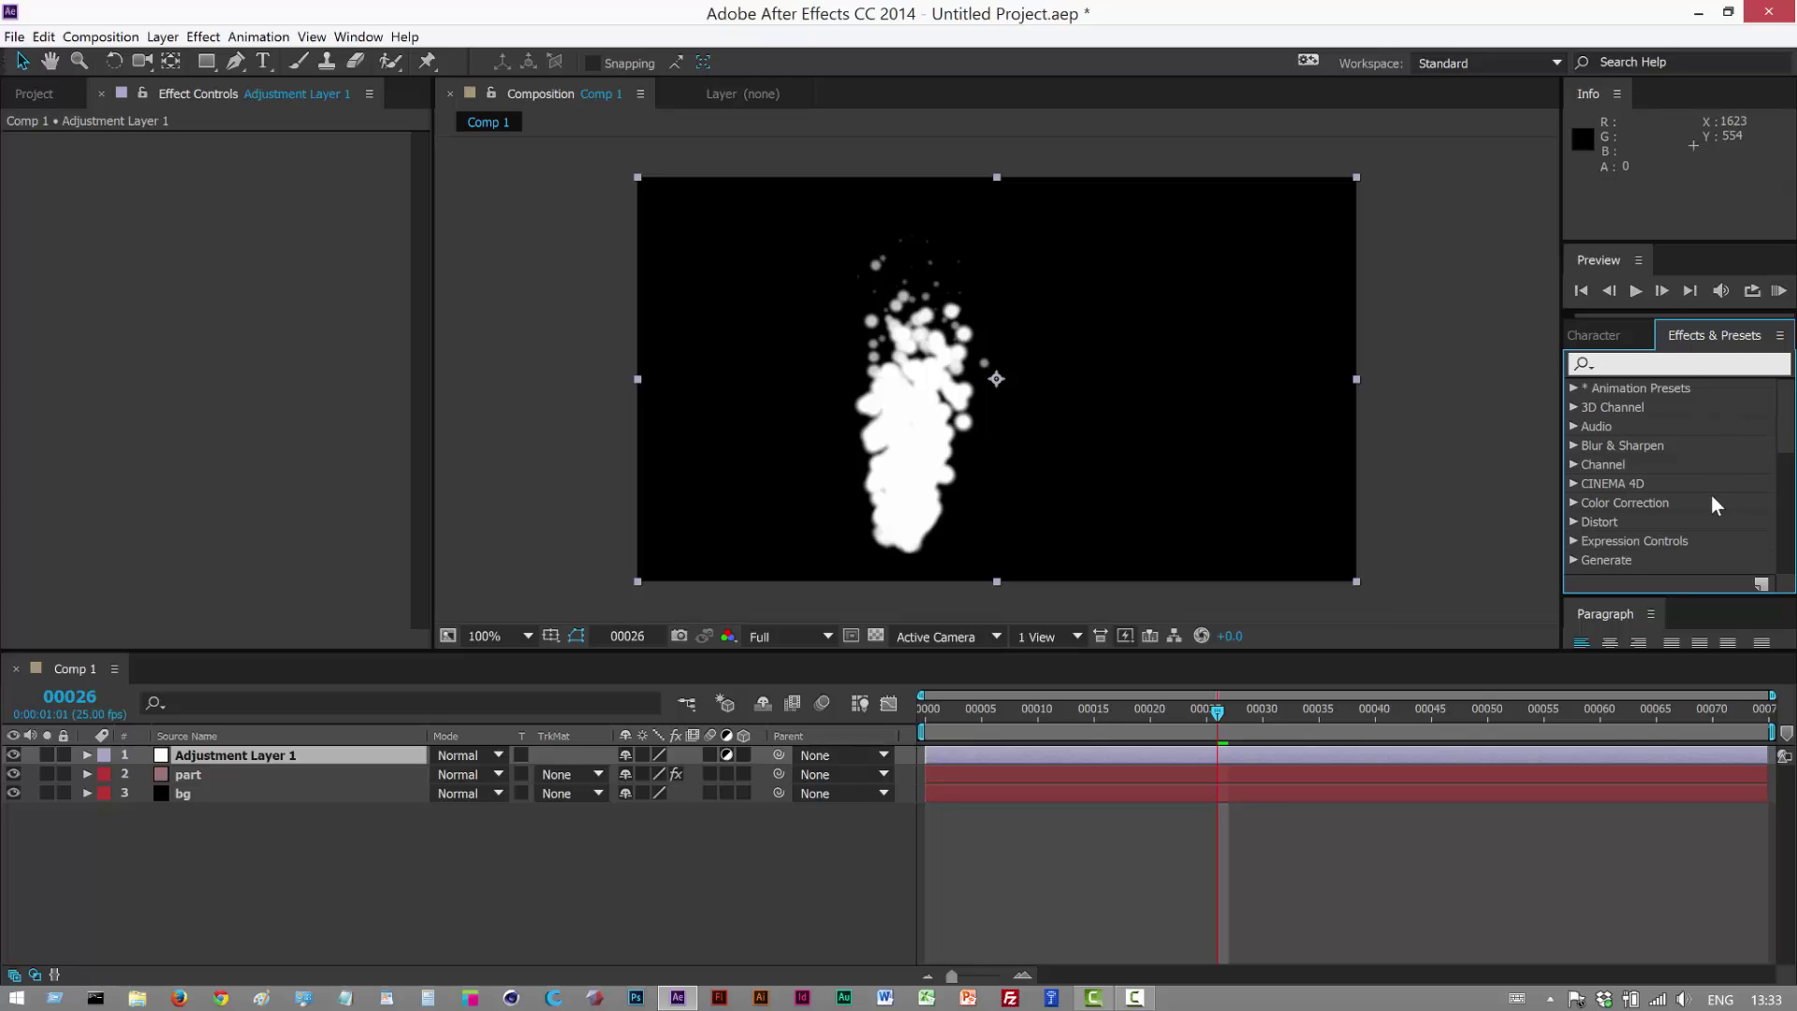
pyautogui.write('cc vec')
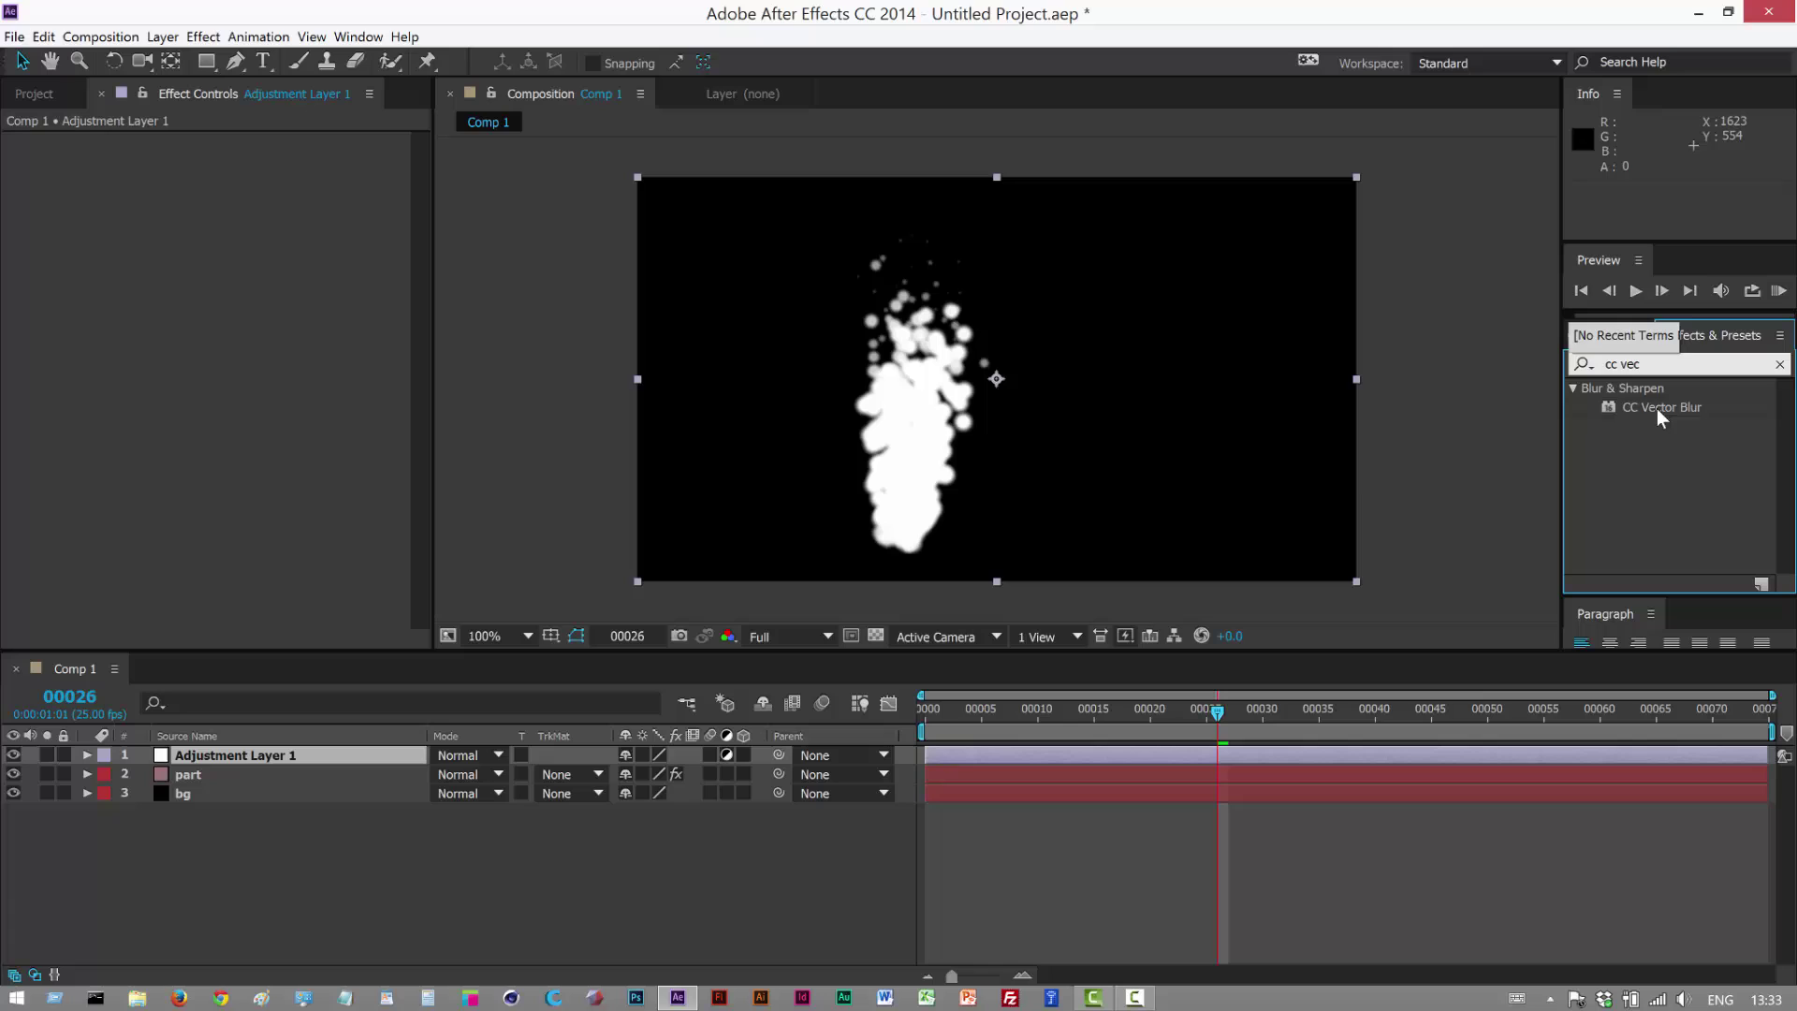
pyautogui.moveTo(1656, 408); pyautogui.dragTo(1156, 446)
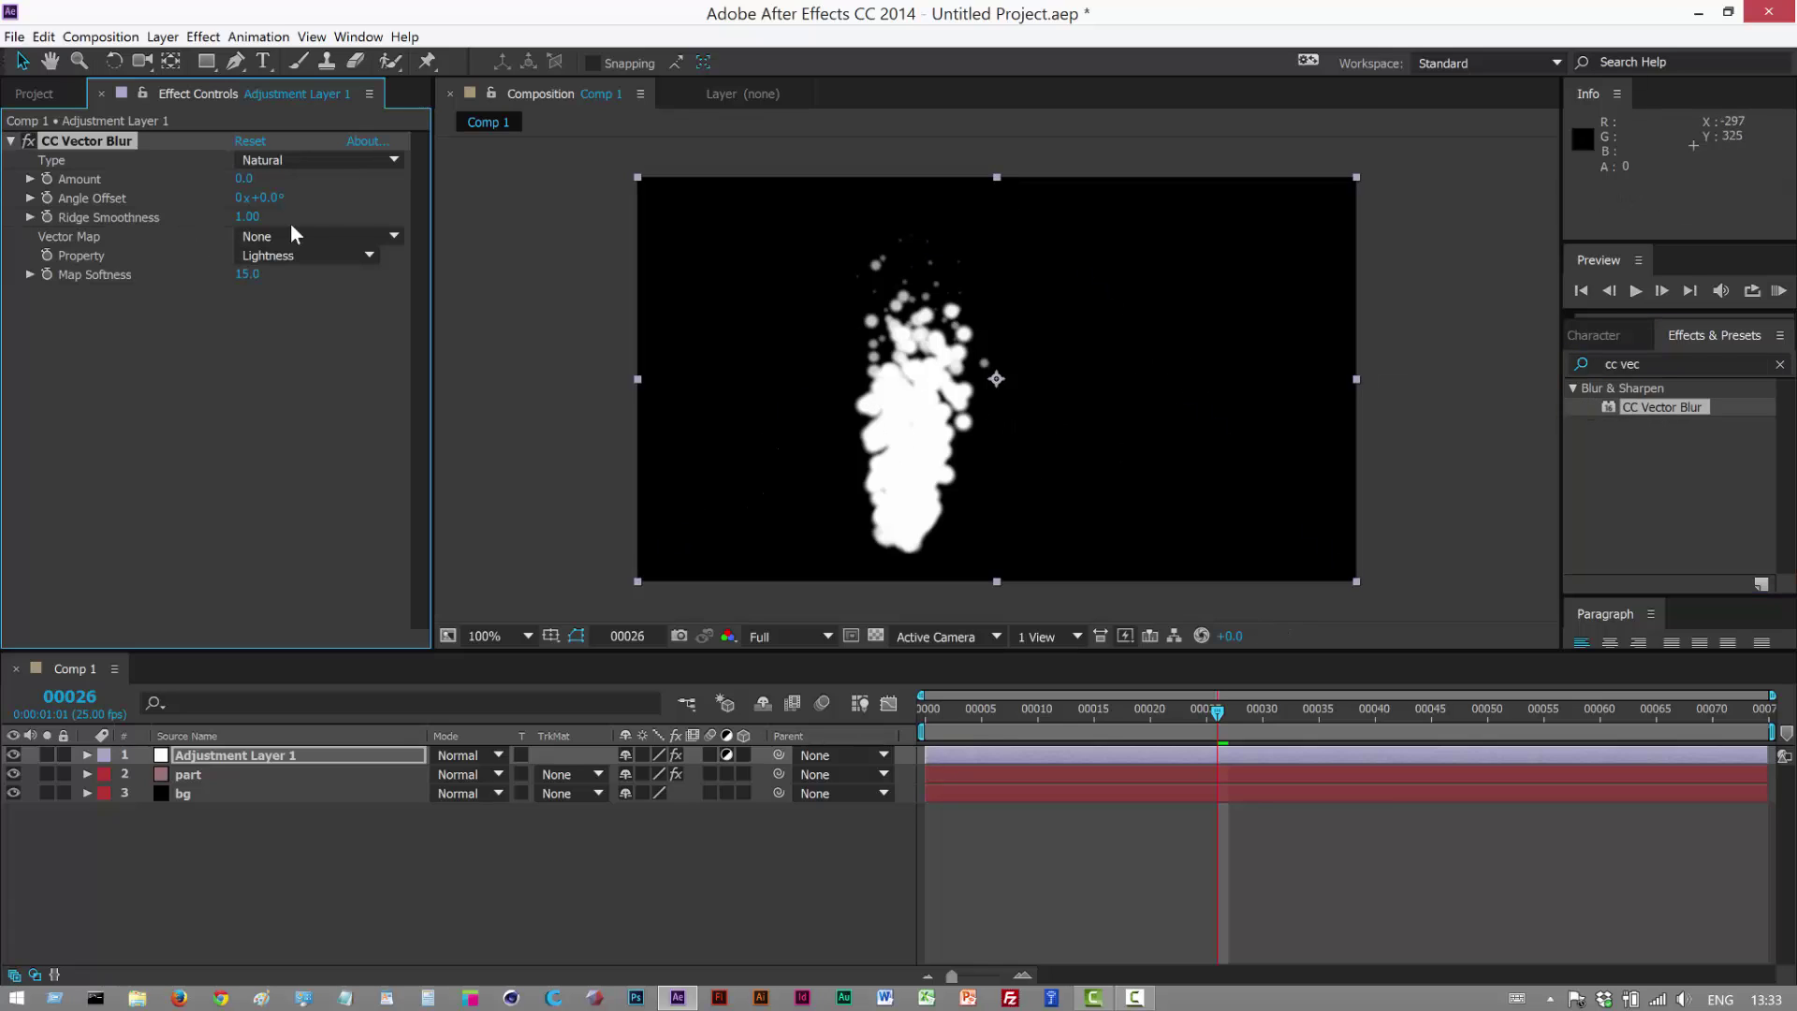
pyautogui.moveTo(247, 182); pyautogui.dragTo(278, 177)
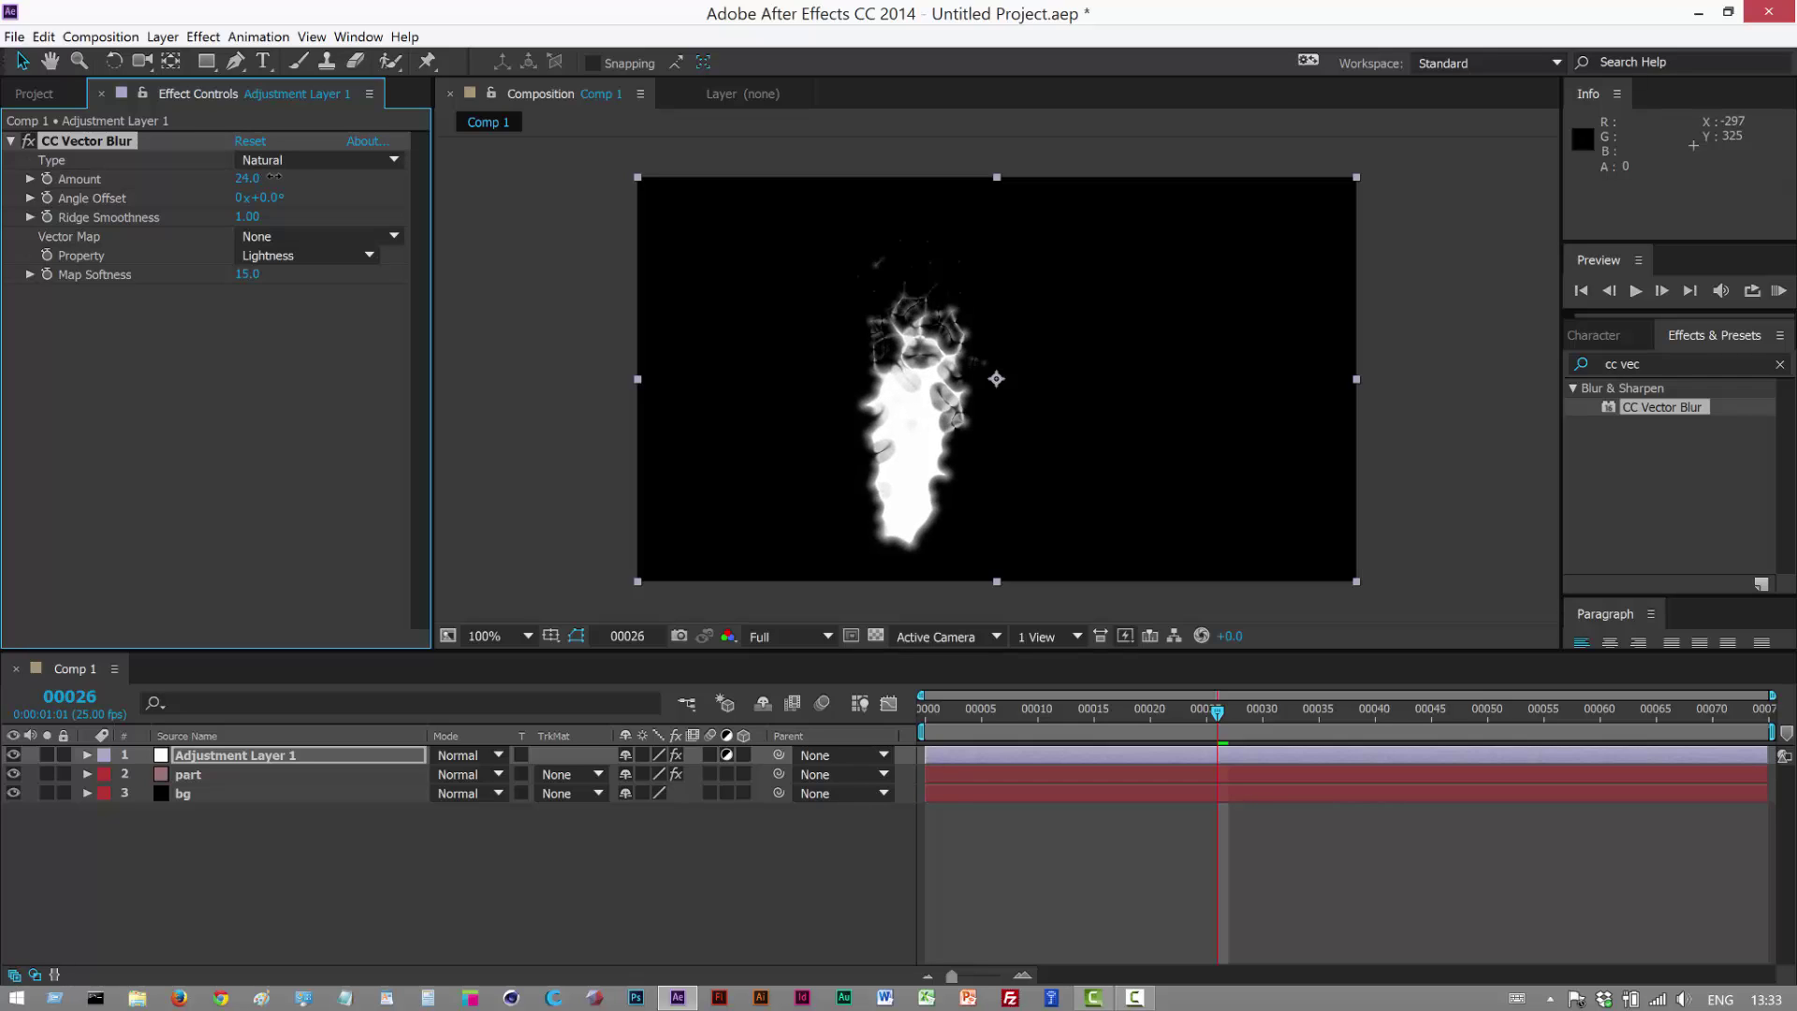
pyautogui.click(1777, 291)
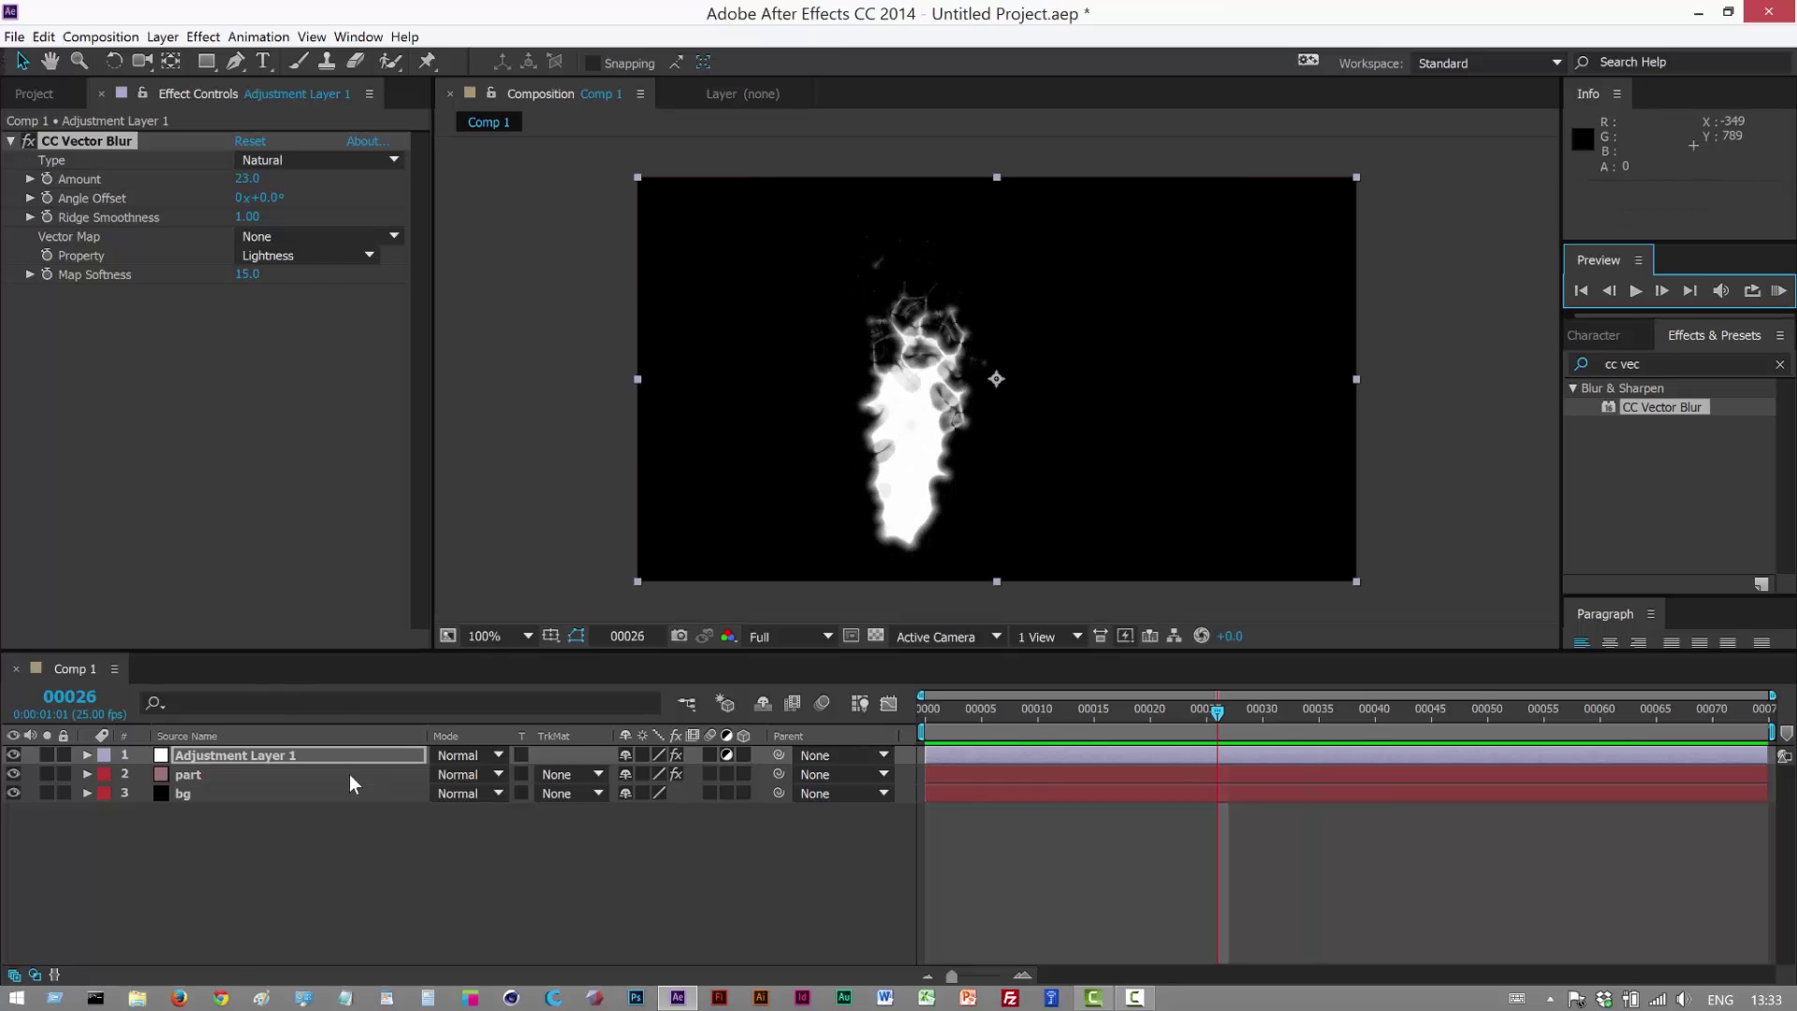
# - On the part layer, set Particular's particle Size to 20 and Sphere Feather to 100
pyautogui.click(250, 773)
pyautogui.moveTo(421, 271); pyautogui.dragTo(423, 343)
pyautogui.moveTo(246, 466); pyautogui.dragTo(246, 467)
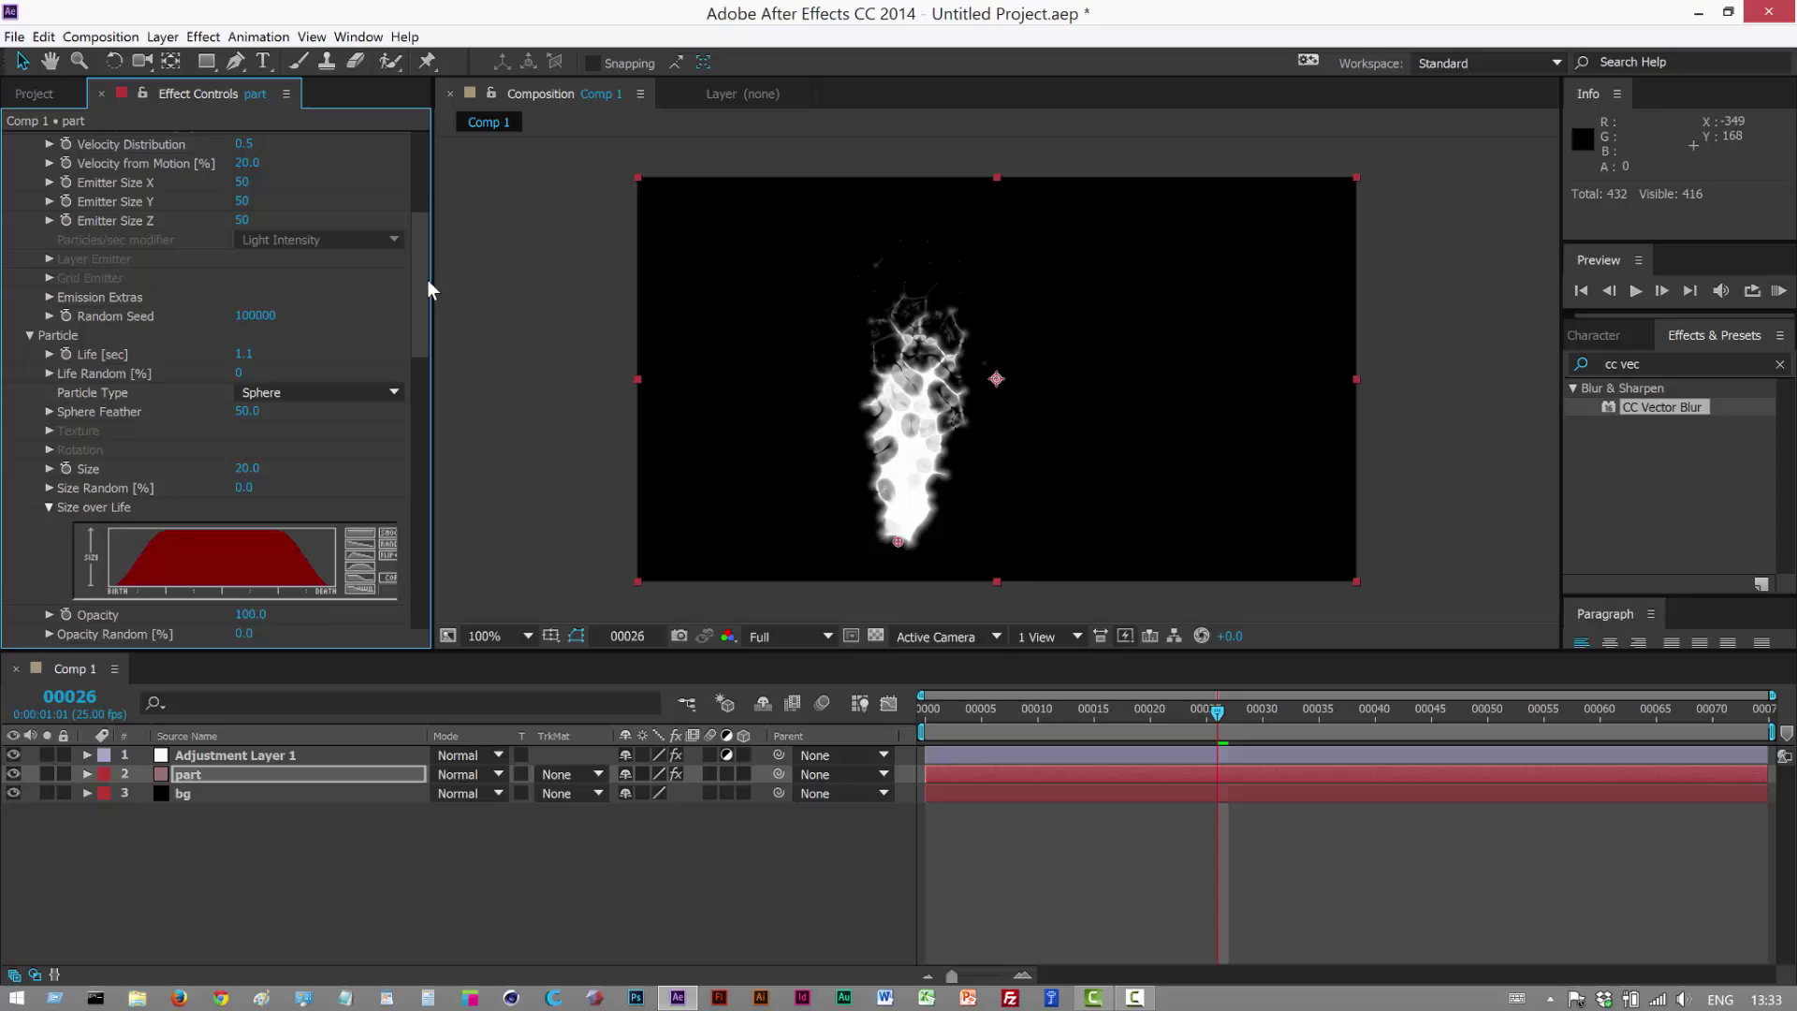
pyautogui.moveTo(427, 278); pyautogui.dragTo(427, 283)
pyautogui.moveTo(248, 392); pyautogui.dragTo(361, 389)
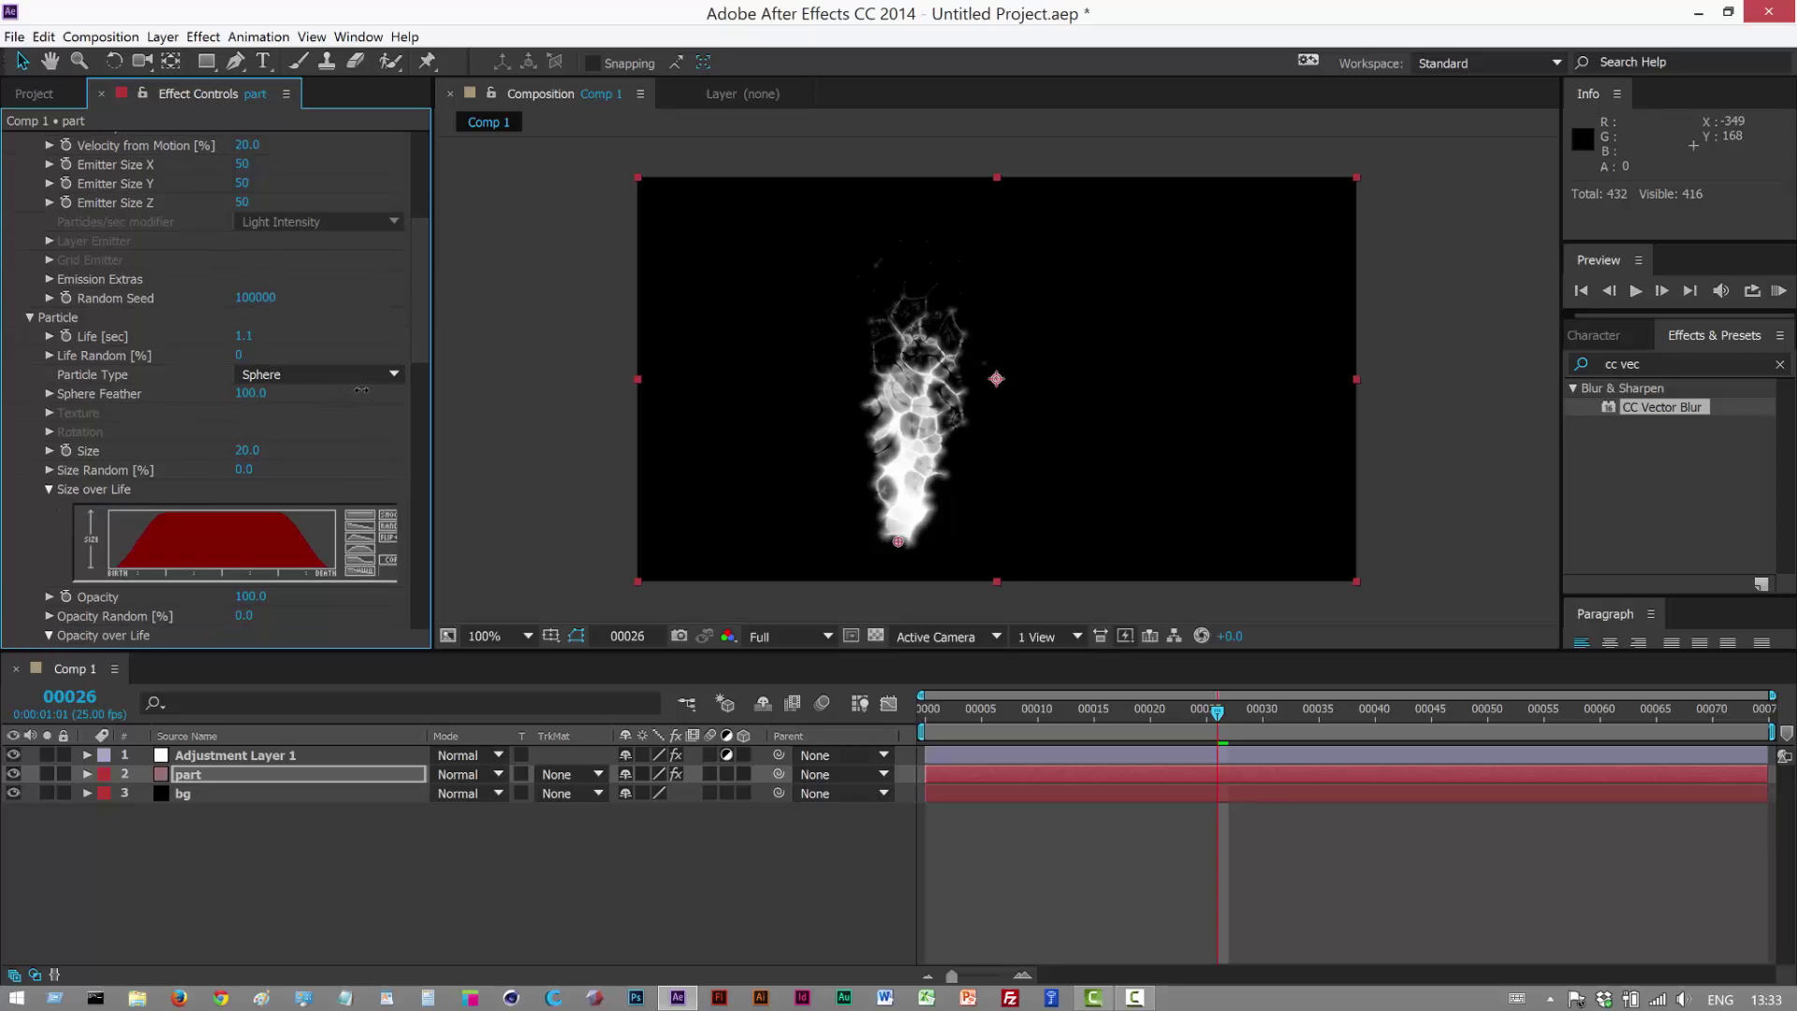
pyautogui.moveTo(429, 340); pyautogui.dragTo(438, 591)
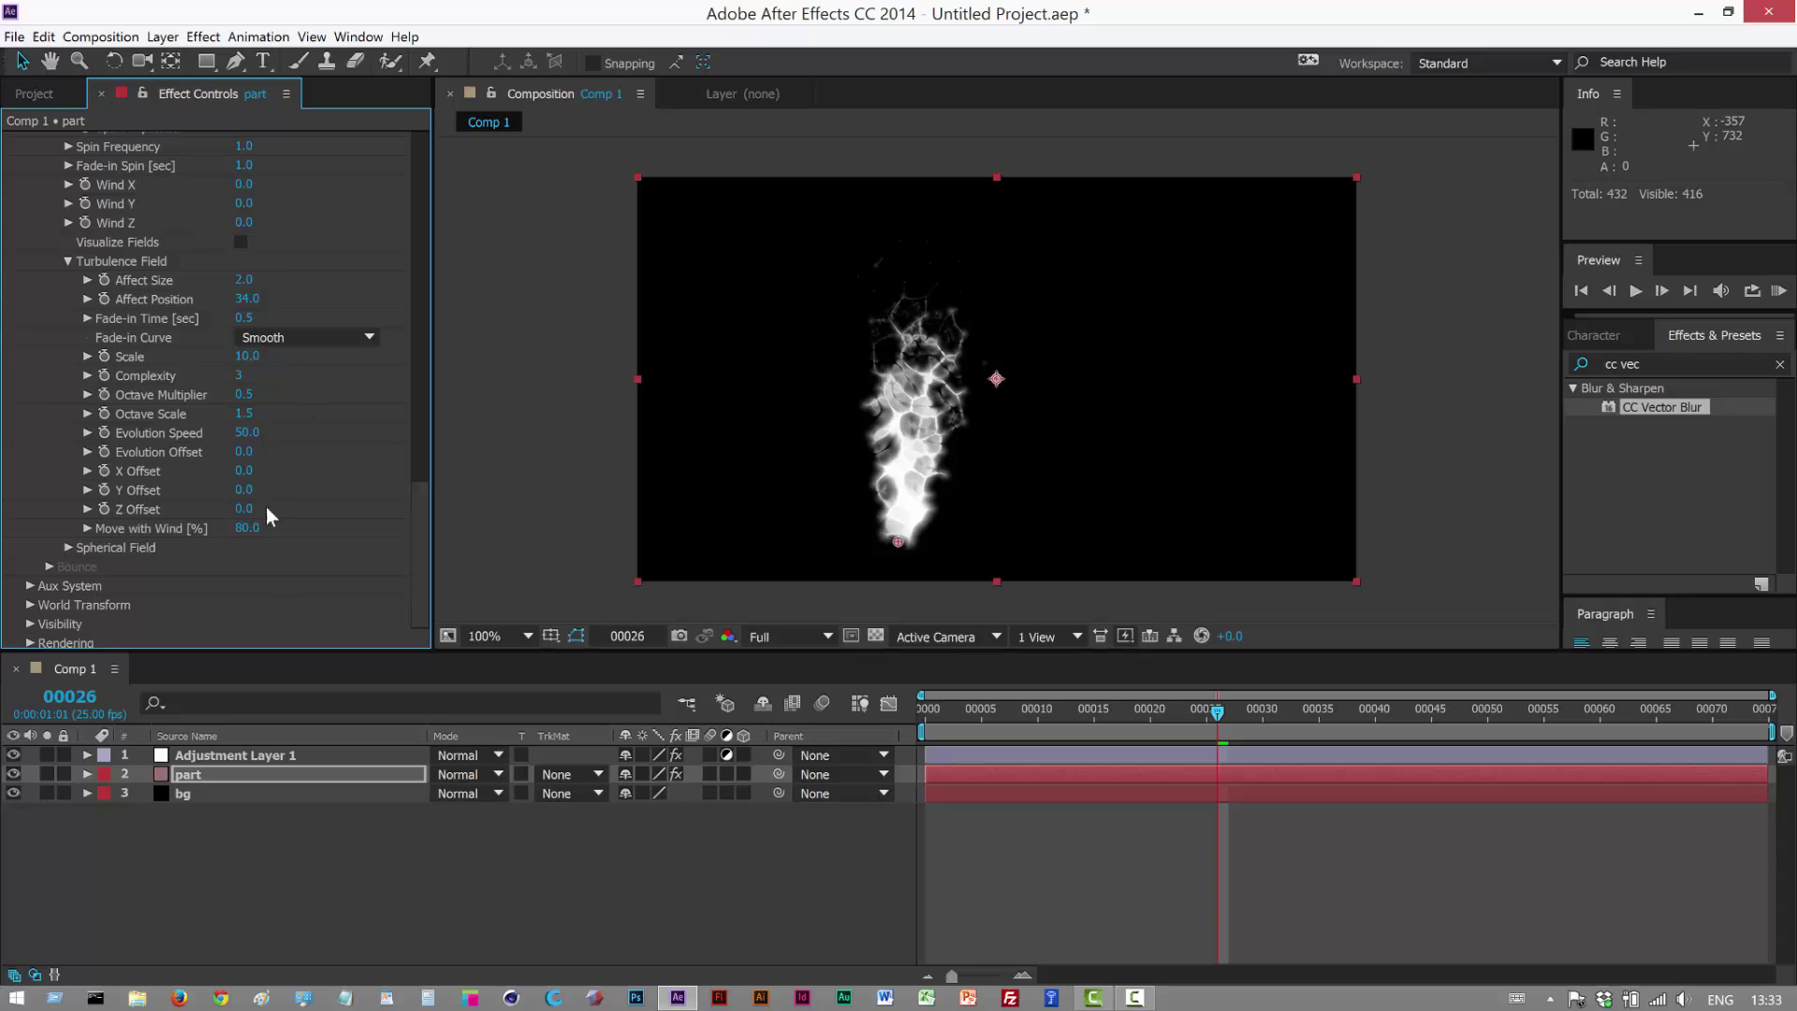
# - Give Turbulence Y Offset and Evolution Offset the expression time*25, then preview
pyautogui.keyDown('alt'); pyautogui.click(103, 491); pyautogui.keyUp('alt')
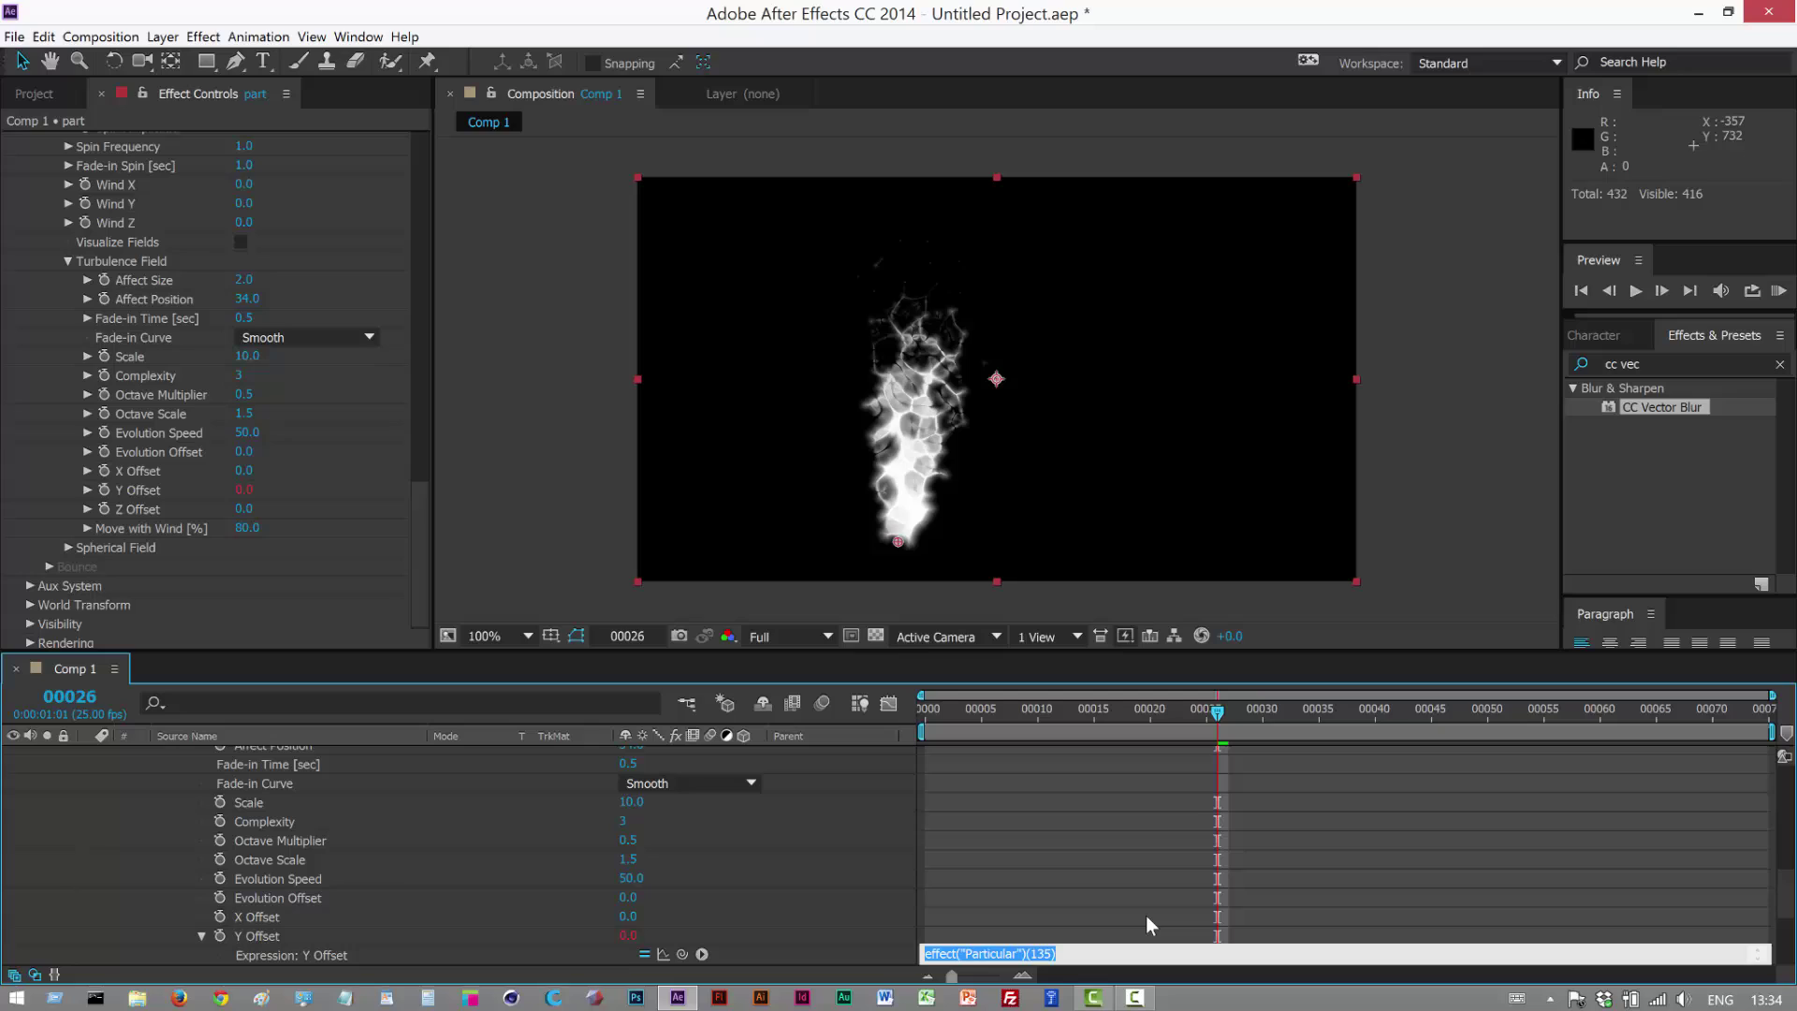
pyautogui.write('time')
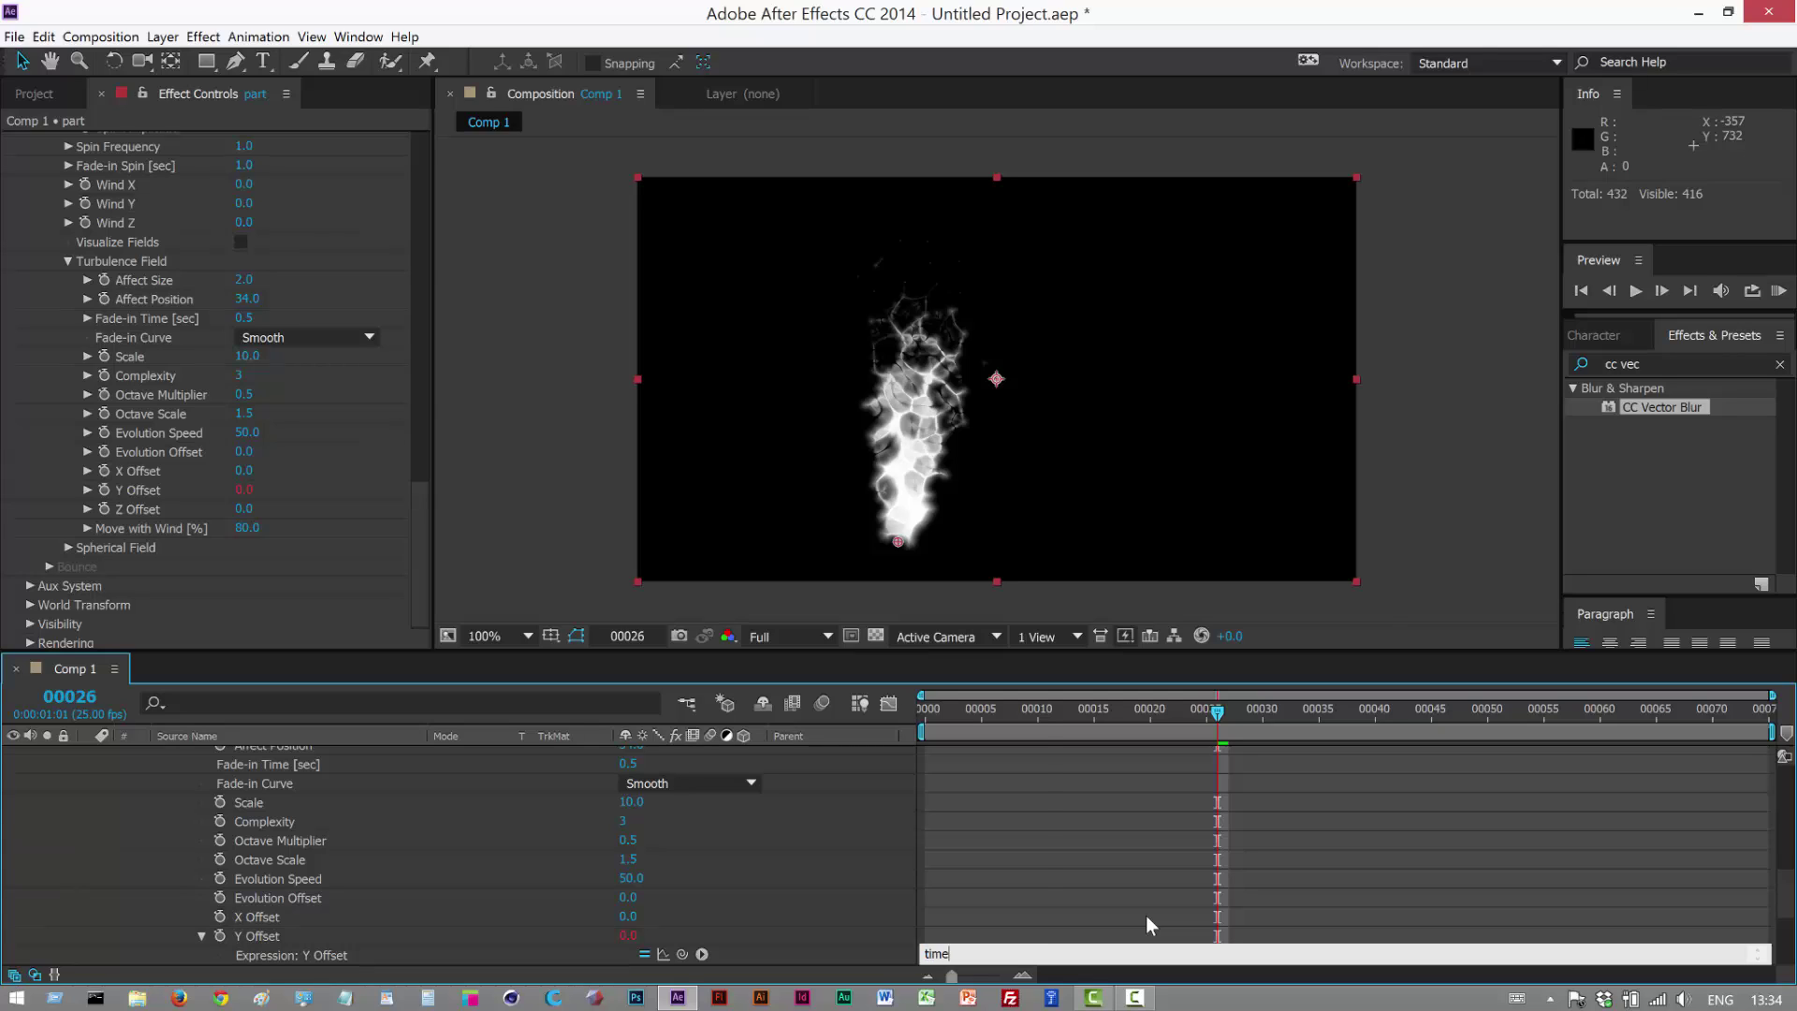
pyautogui.write('*25')
pyautogui.click(1137, 850)
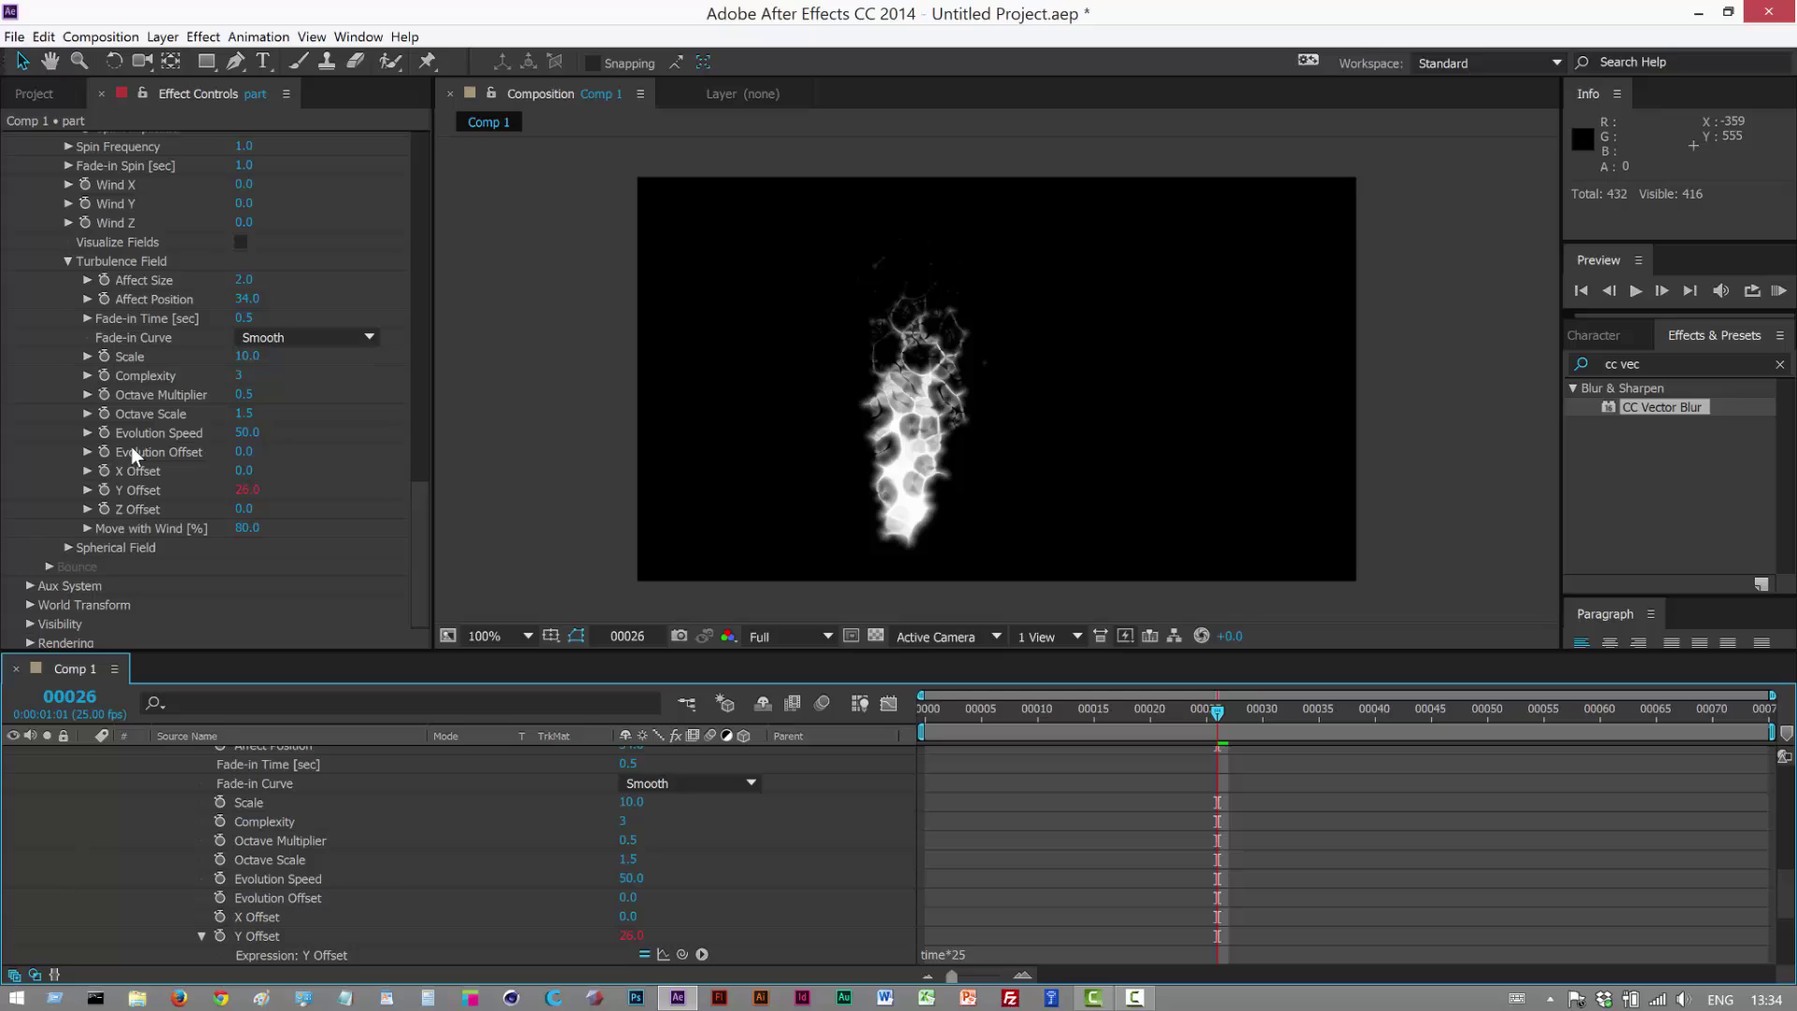
pyautogui.keyDown('alt'); pyautogui.click(103, 451); pyautogui.keyUp('alt')
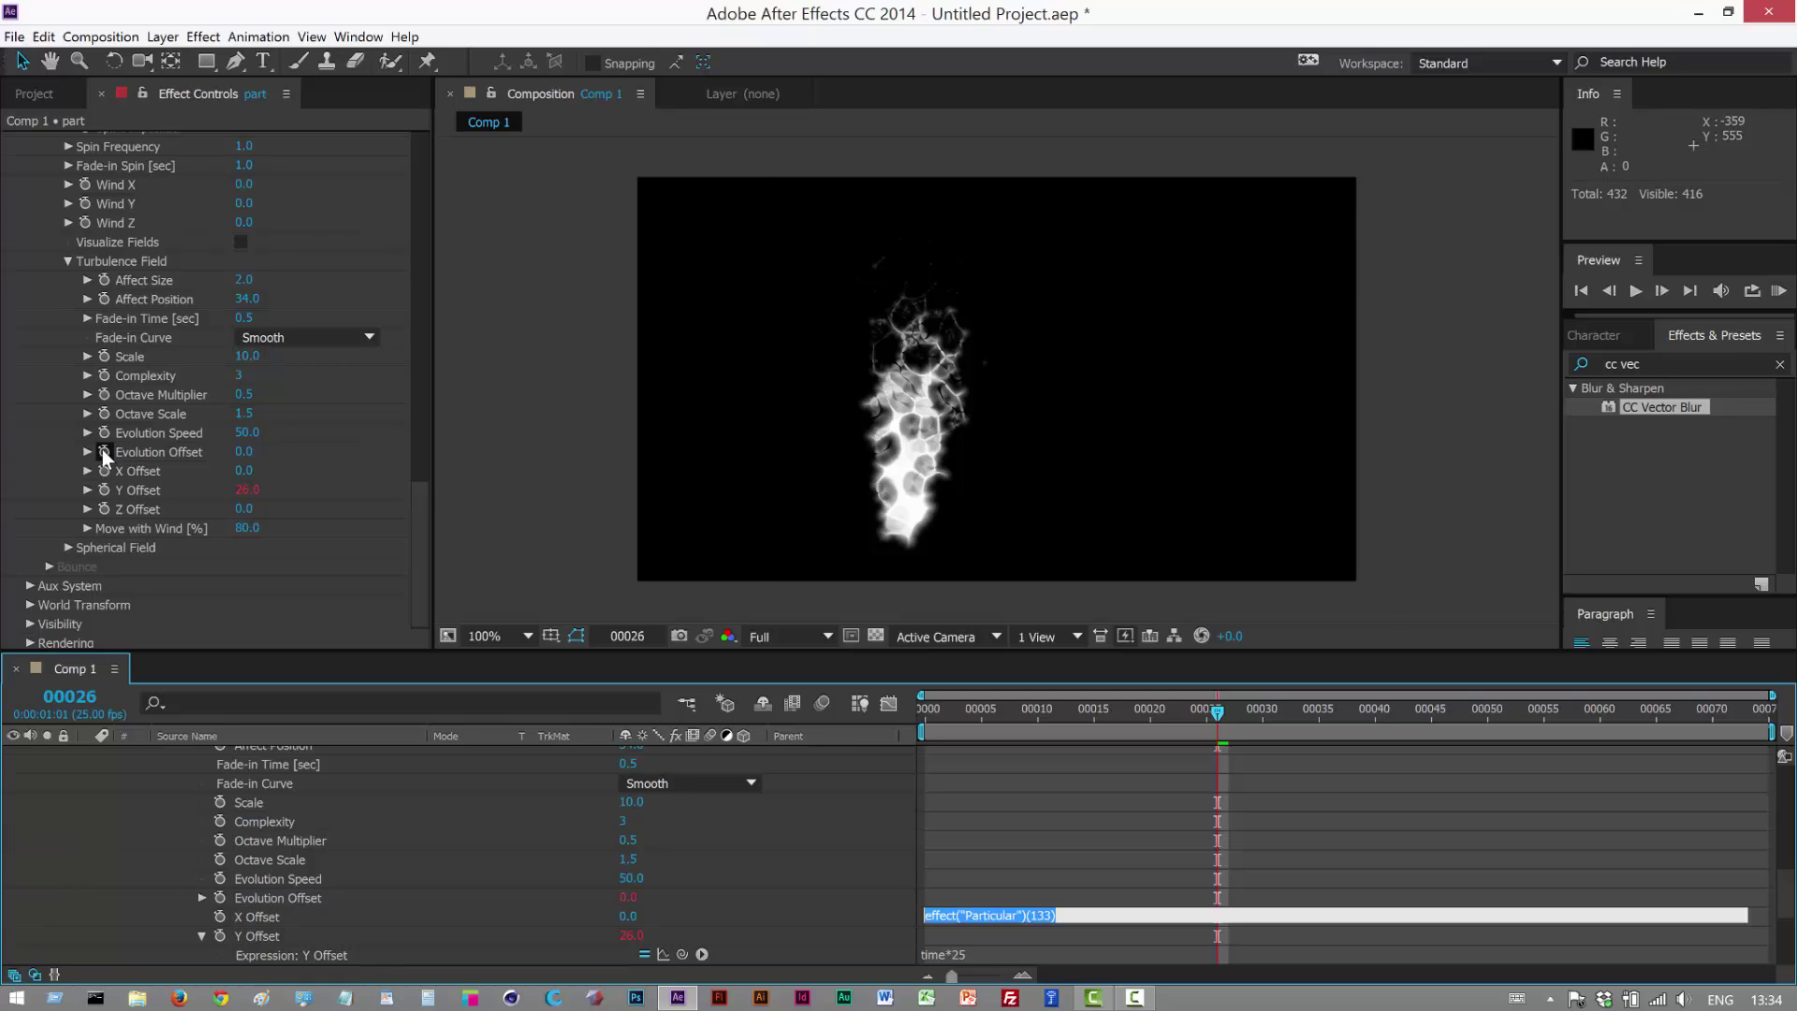
pyautogui.write('time*25;')
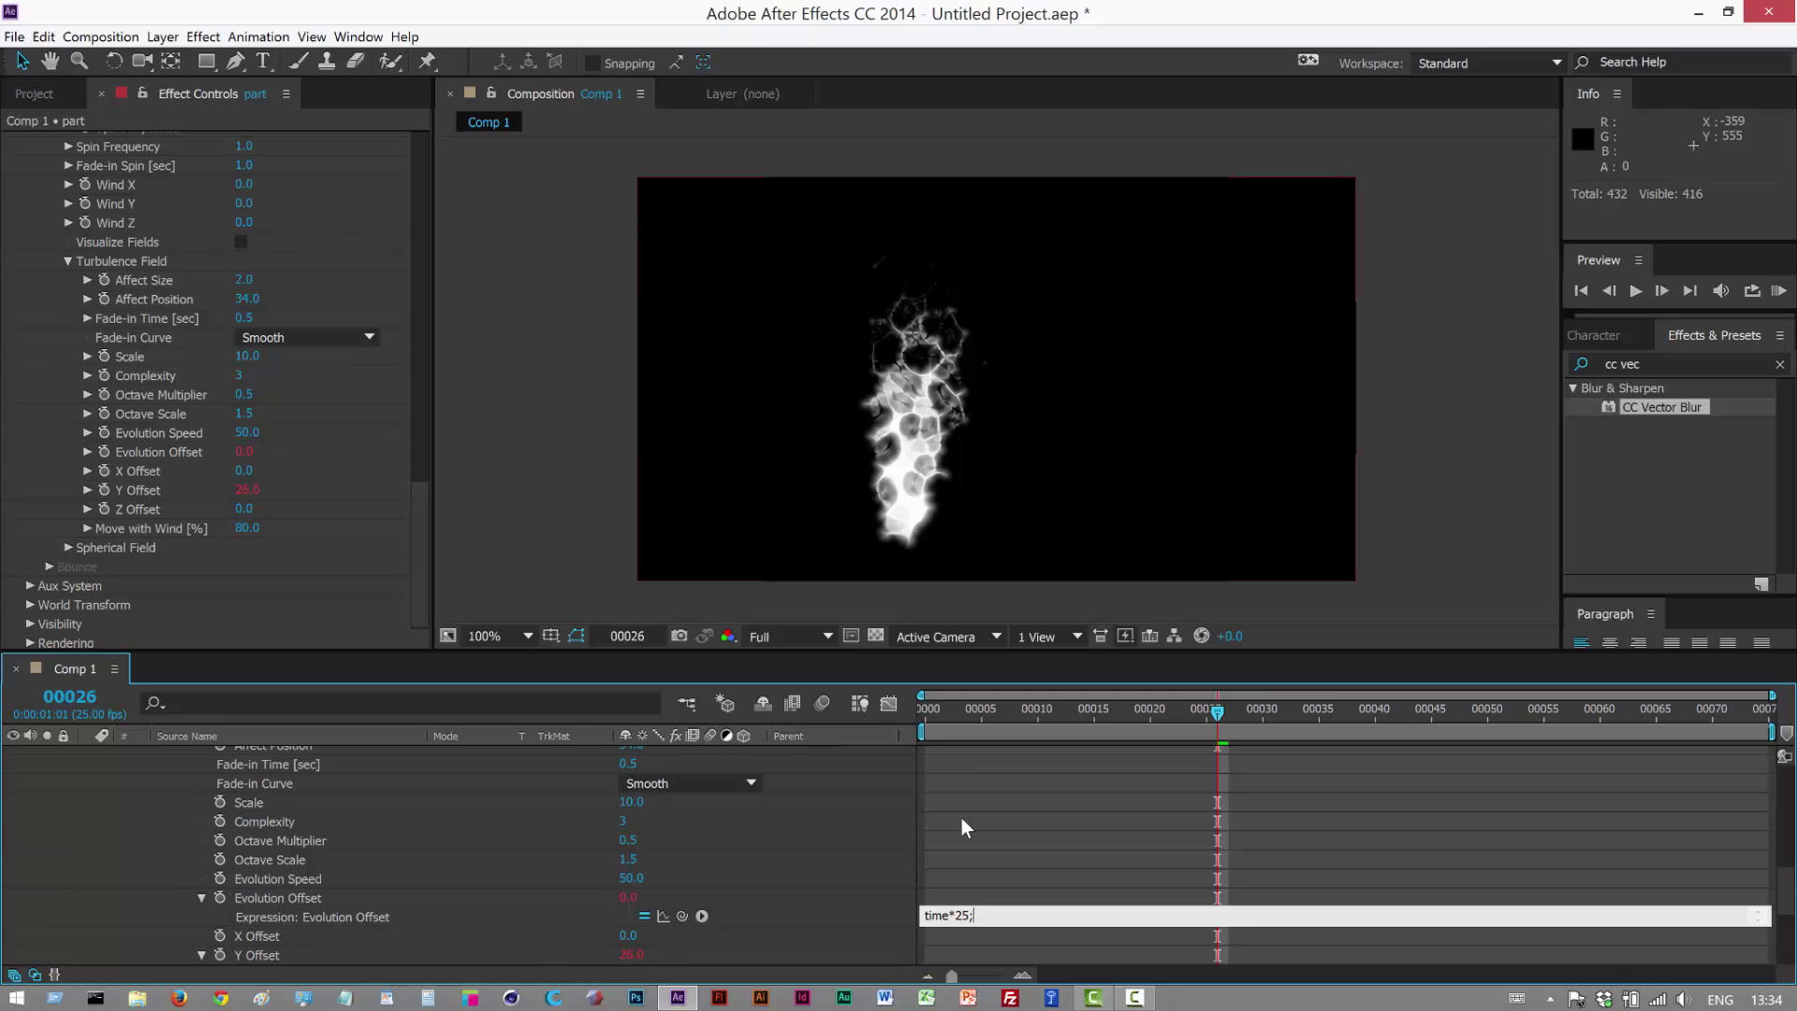
pyautogui.click(962, 817)
pyautogui.click(1778, 290)
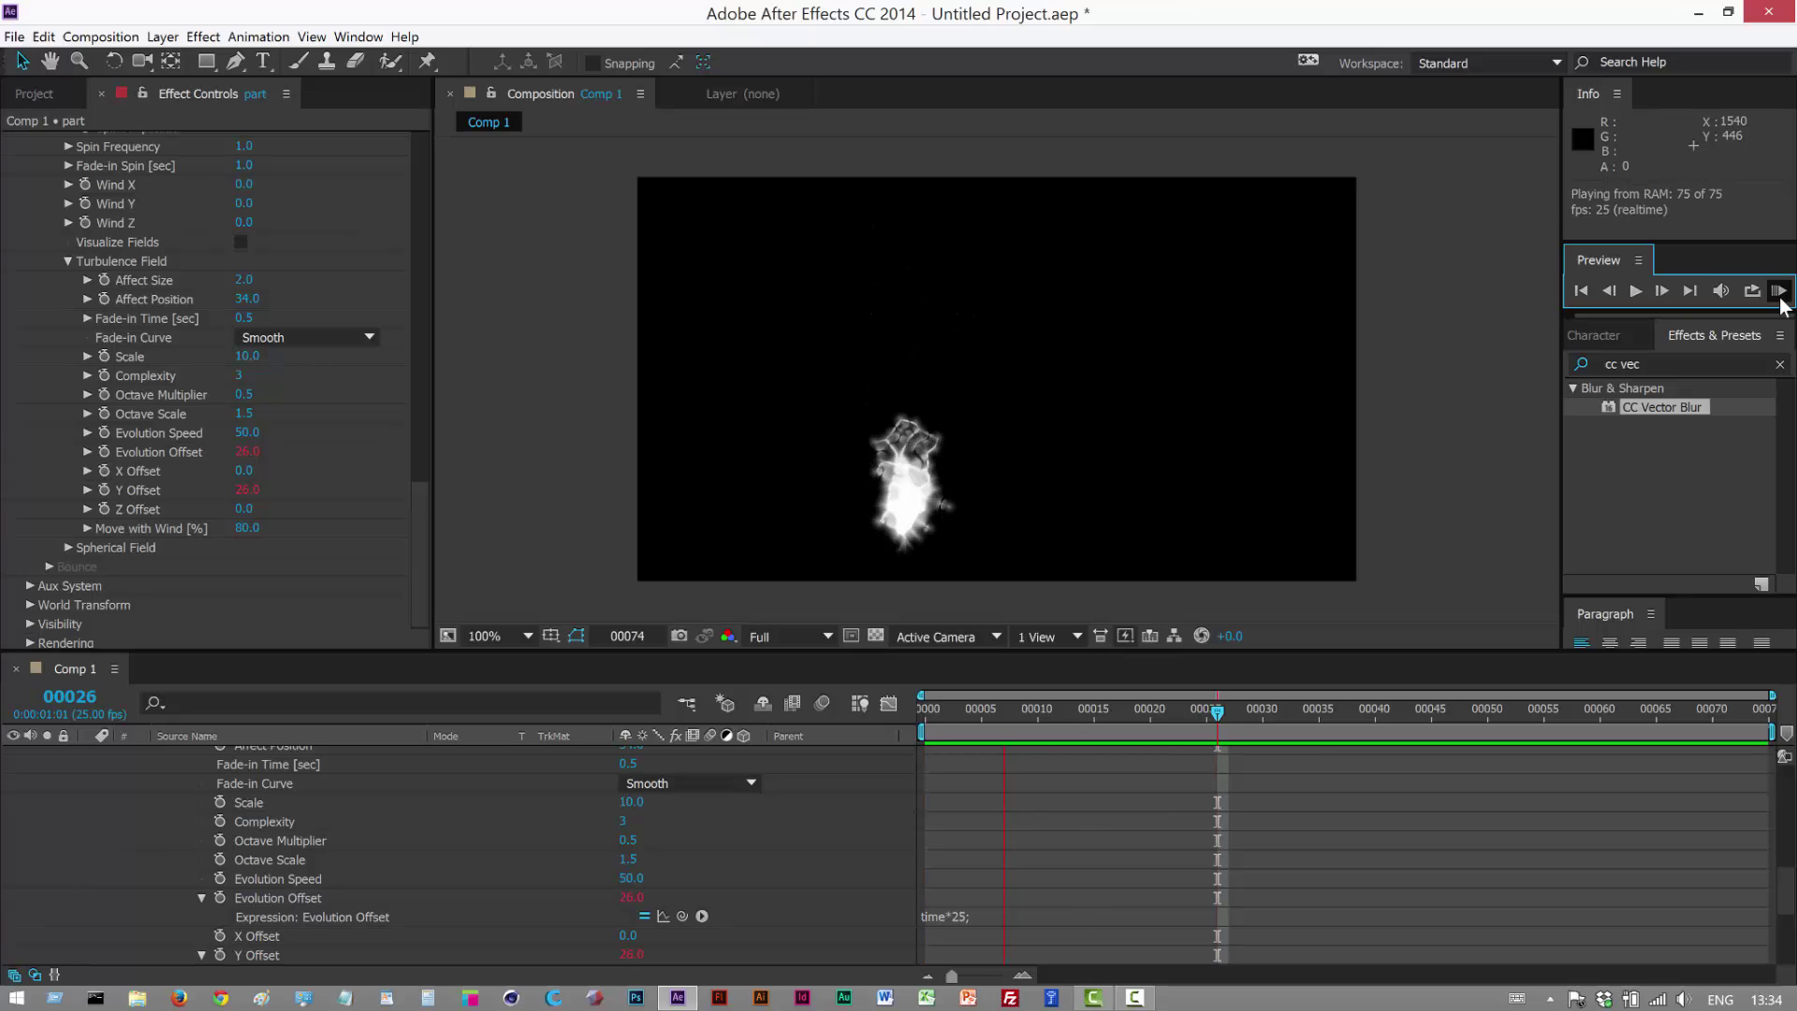
# - Stop the preview and expand the particle layer's Particular Rendering > Motion Blur settings
pyautogui.click(425, 710)
pyautogui.scroll(5, 245, 832)
pyautogui.scroll(5, 196, 805)
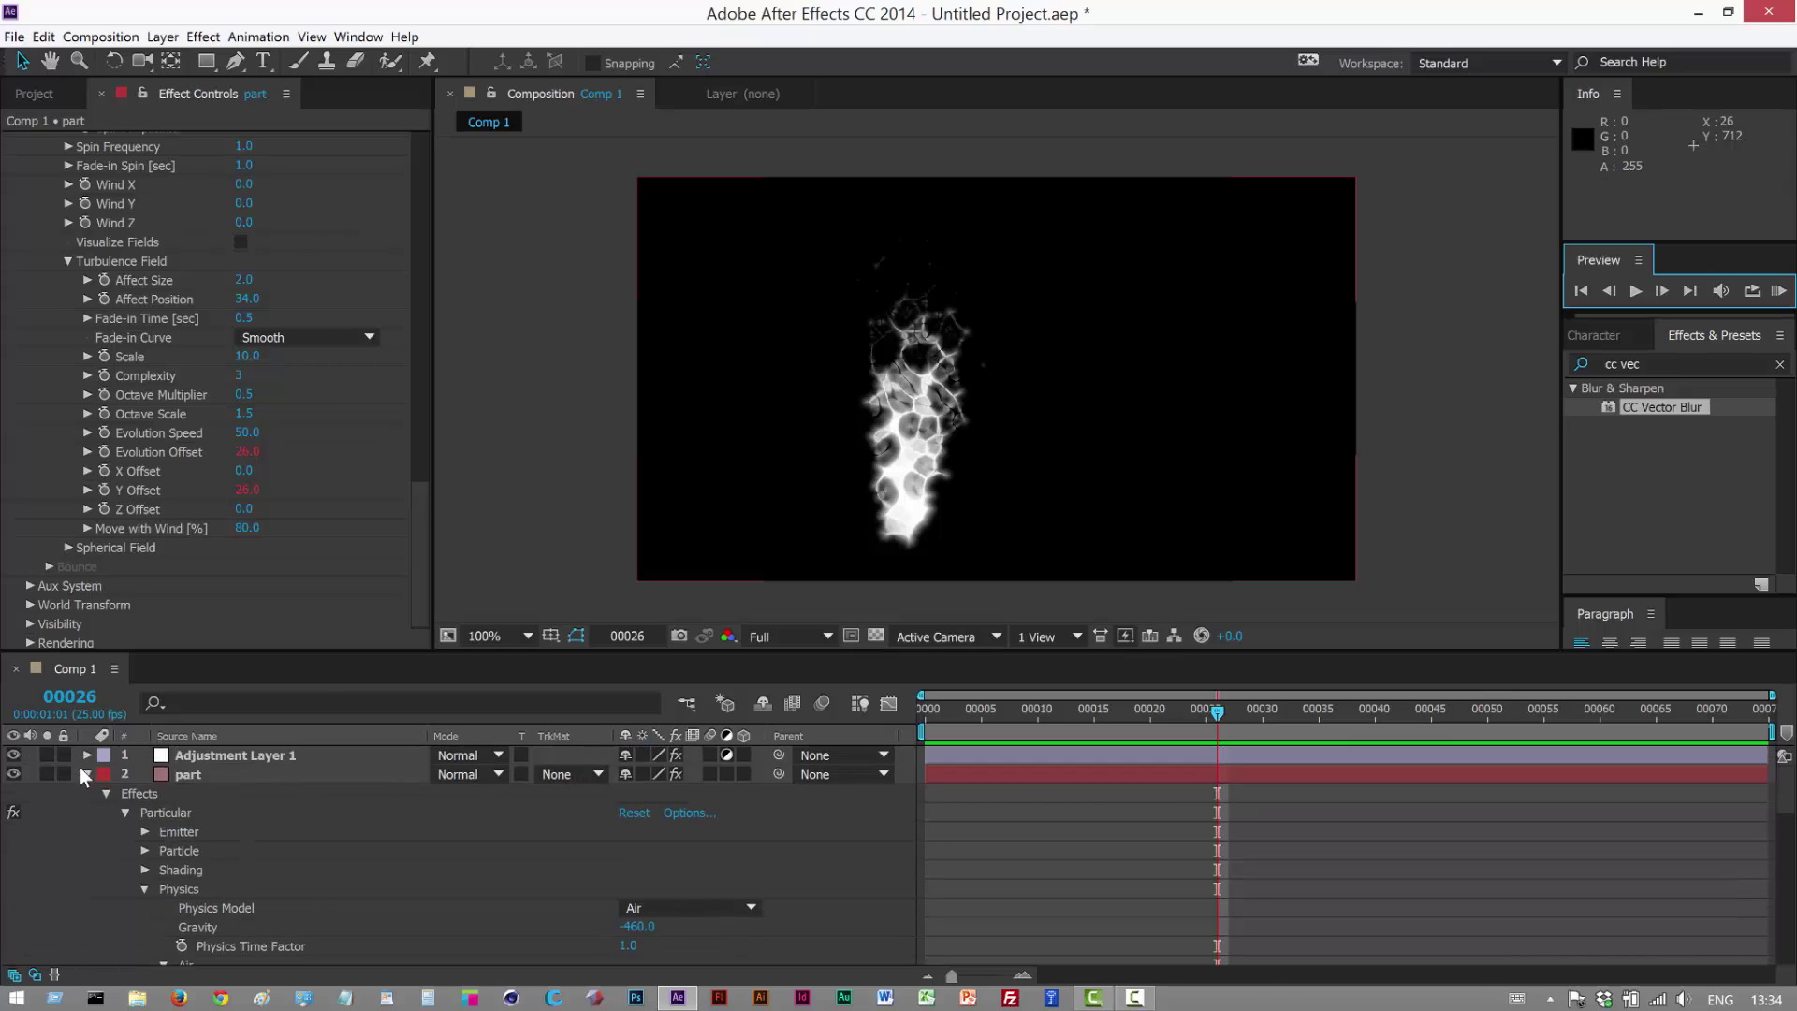
pyautogui.click(192, 775)
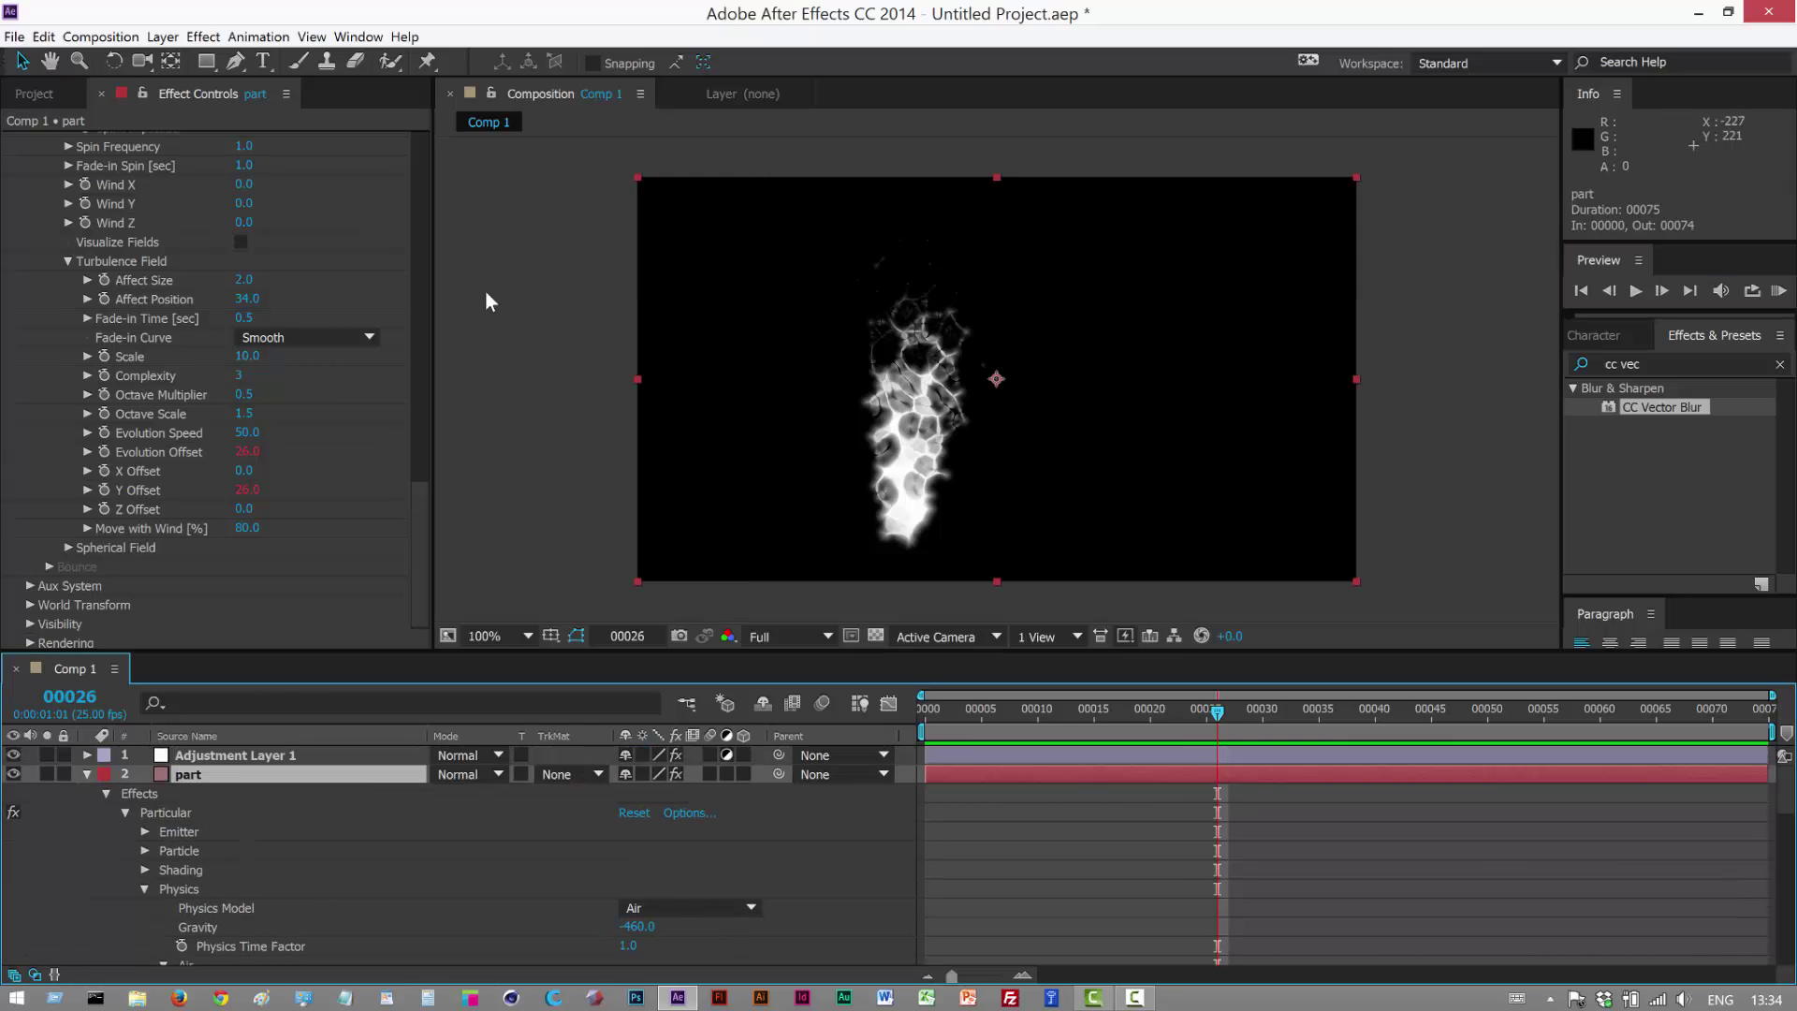
pyautogui.click(30, 642)
pyautogui.scroll(-3, 141, 580)
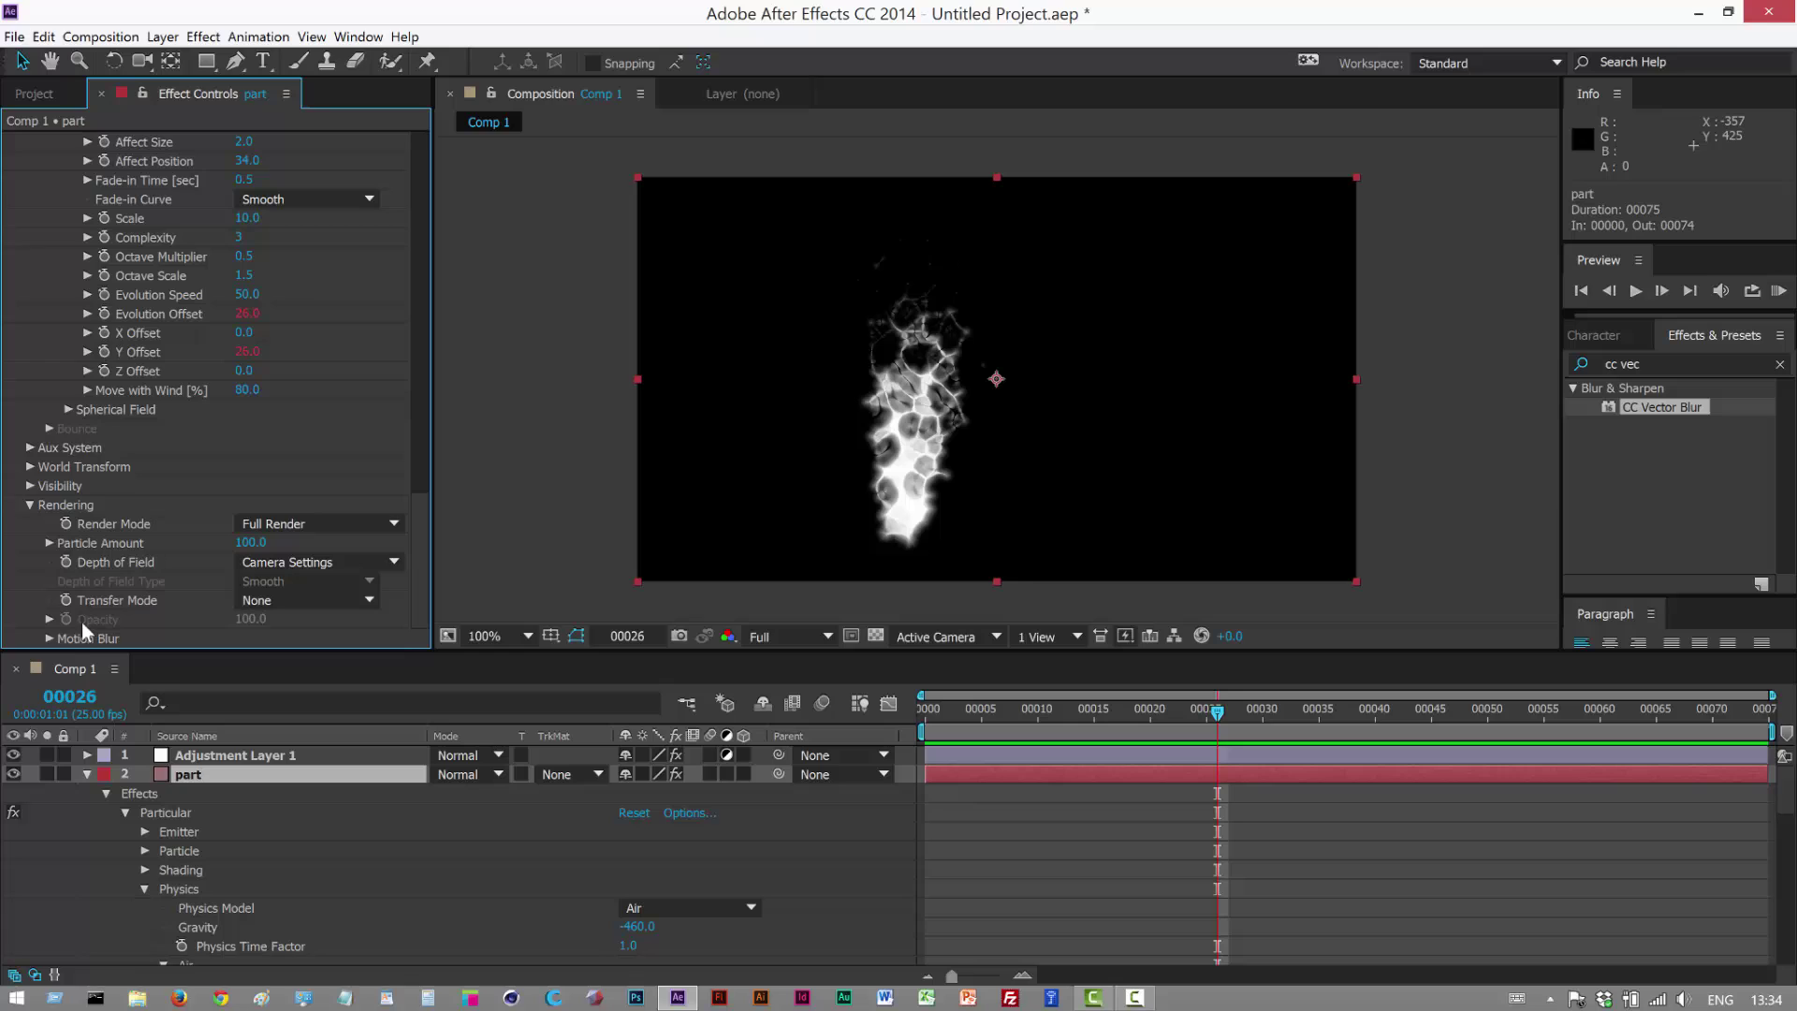
pyautogui.click(51, 638)
pyautogui.scroll(-3, 163, 612)
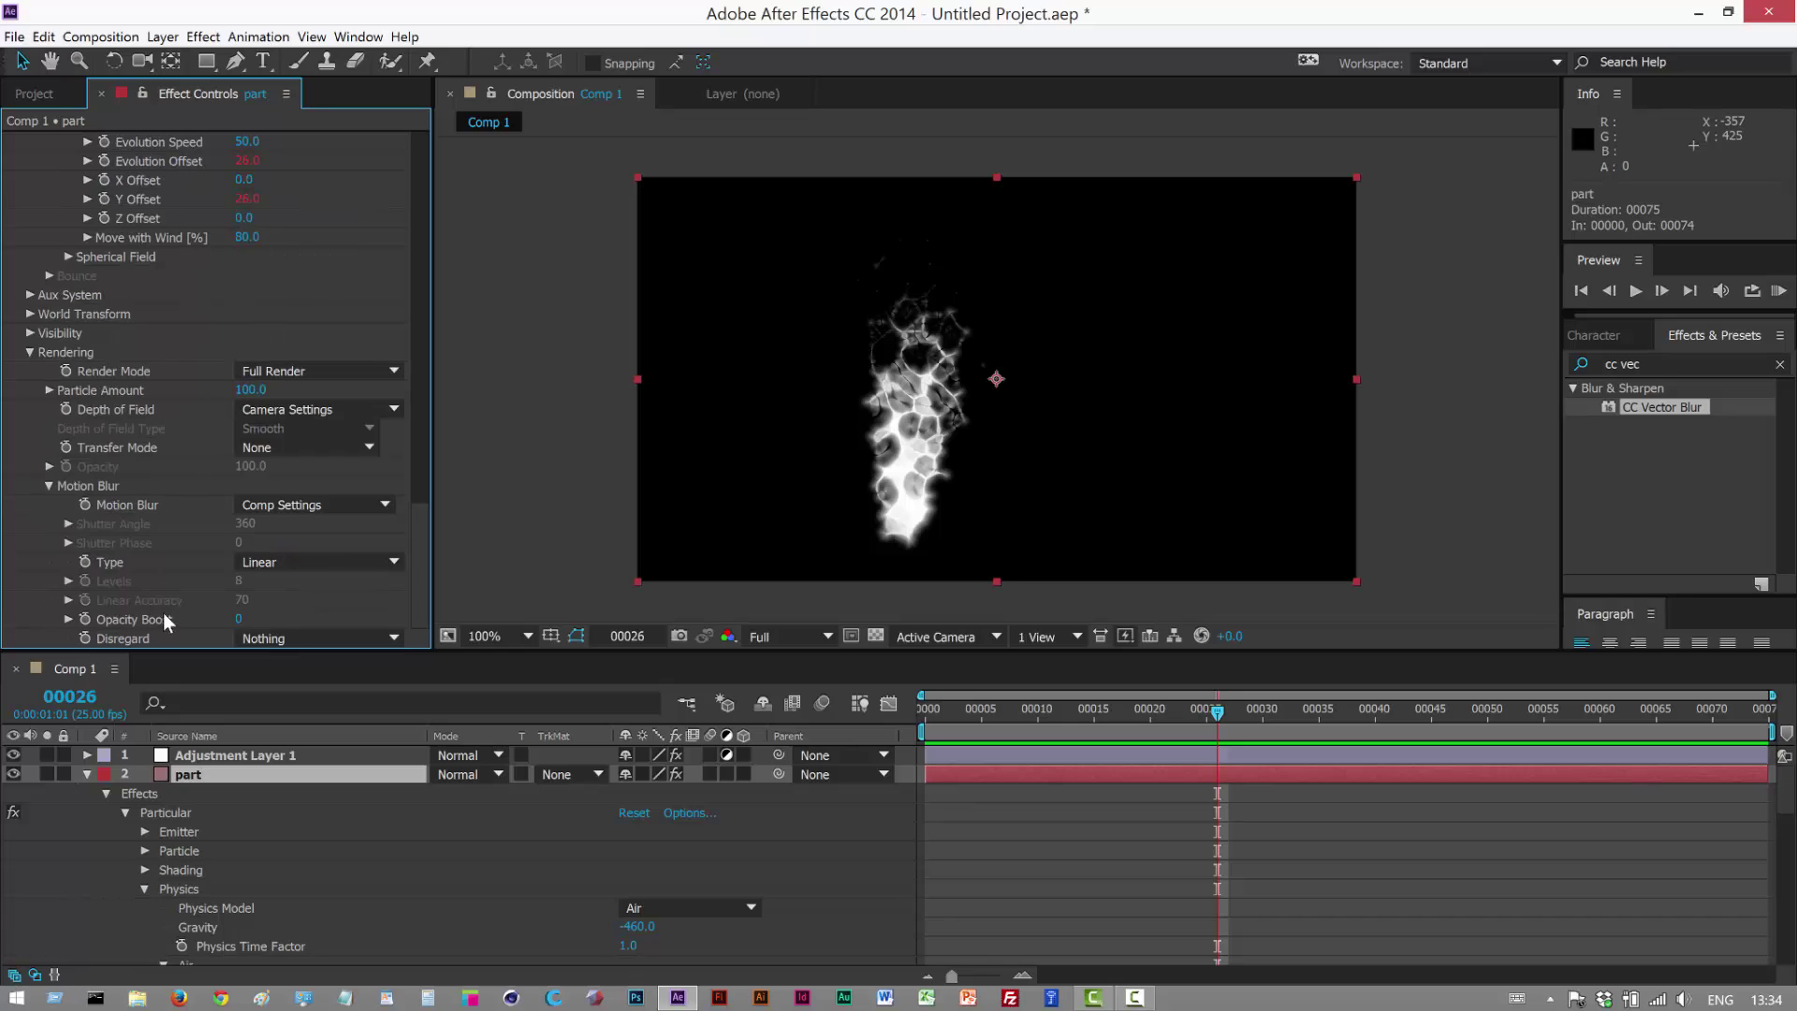
# - Turn Particular's Motion Blur On with a Shutter Angle of about 423, then collapse the layer
pyautogui.click(302, 510)
pyautogui.click(333, 506)
pyautogui.click(333, 505)
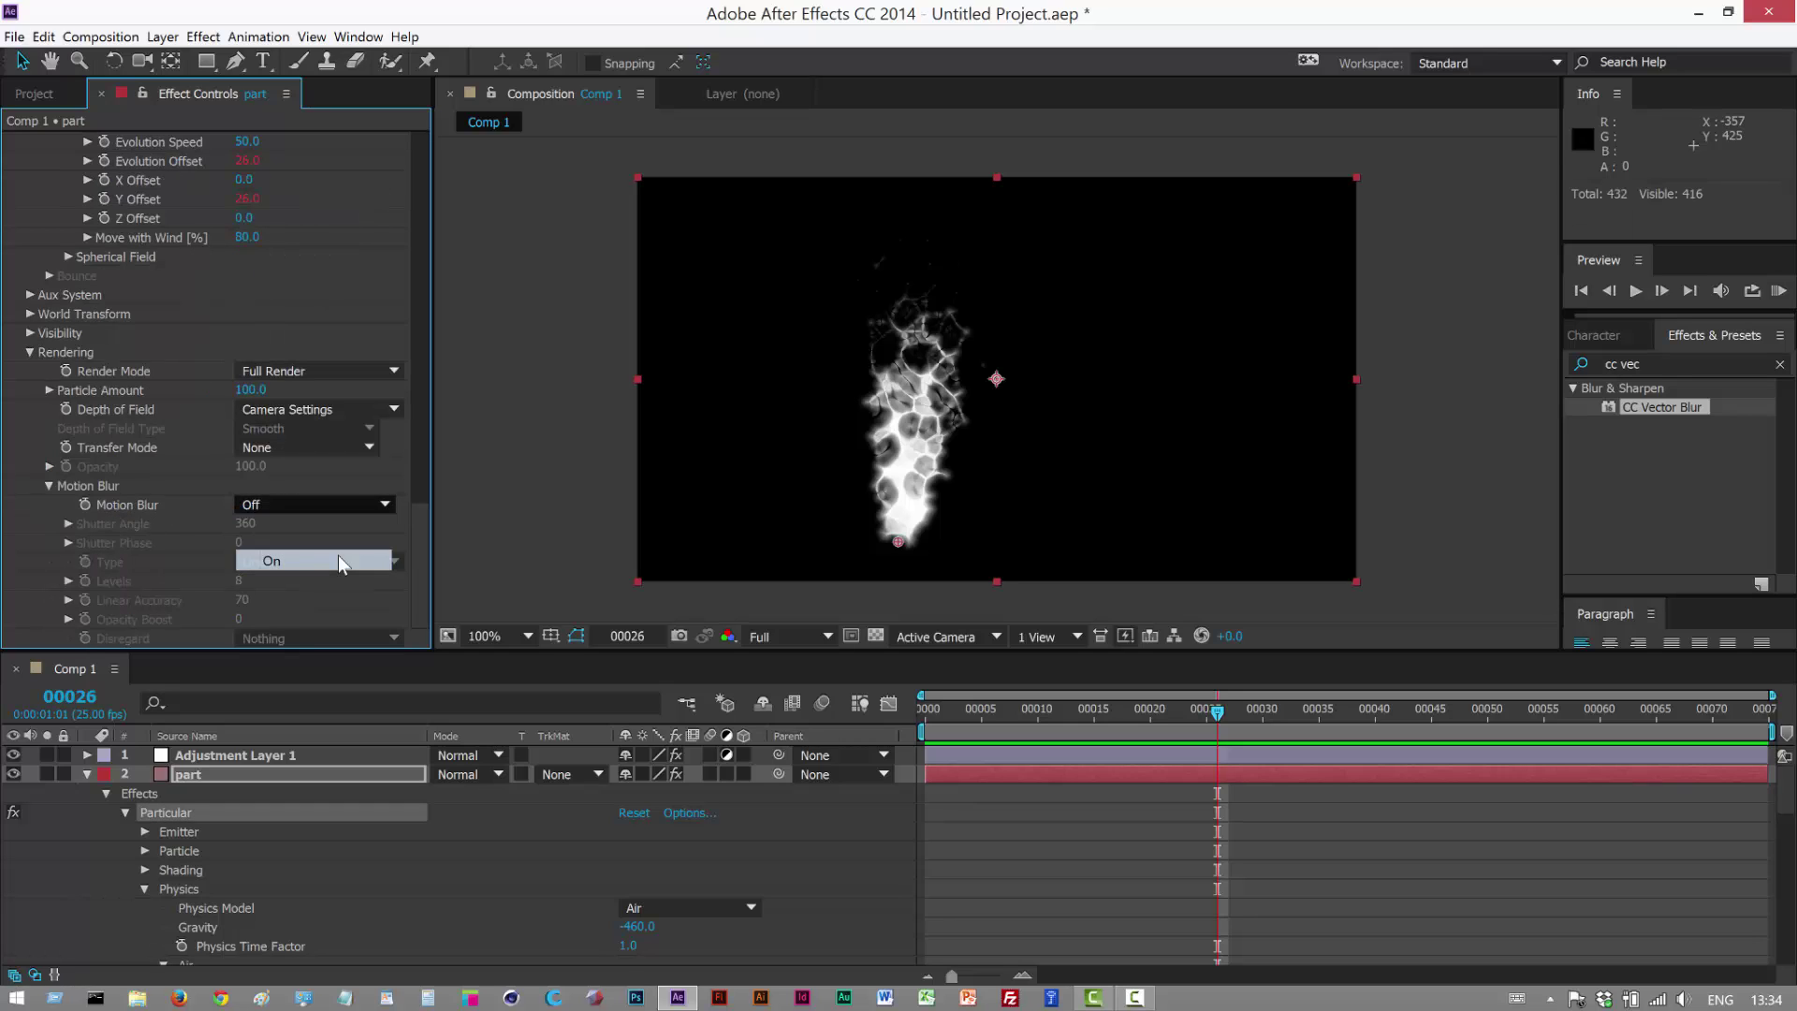
pyautogui.click(339, 554)
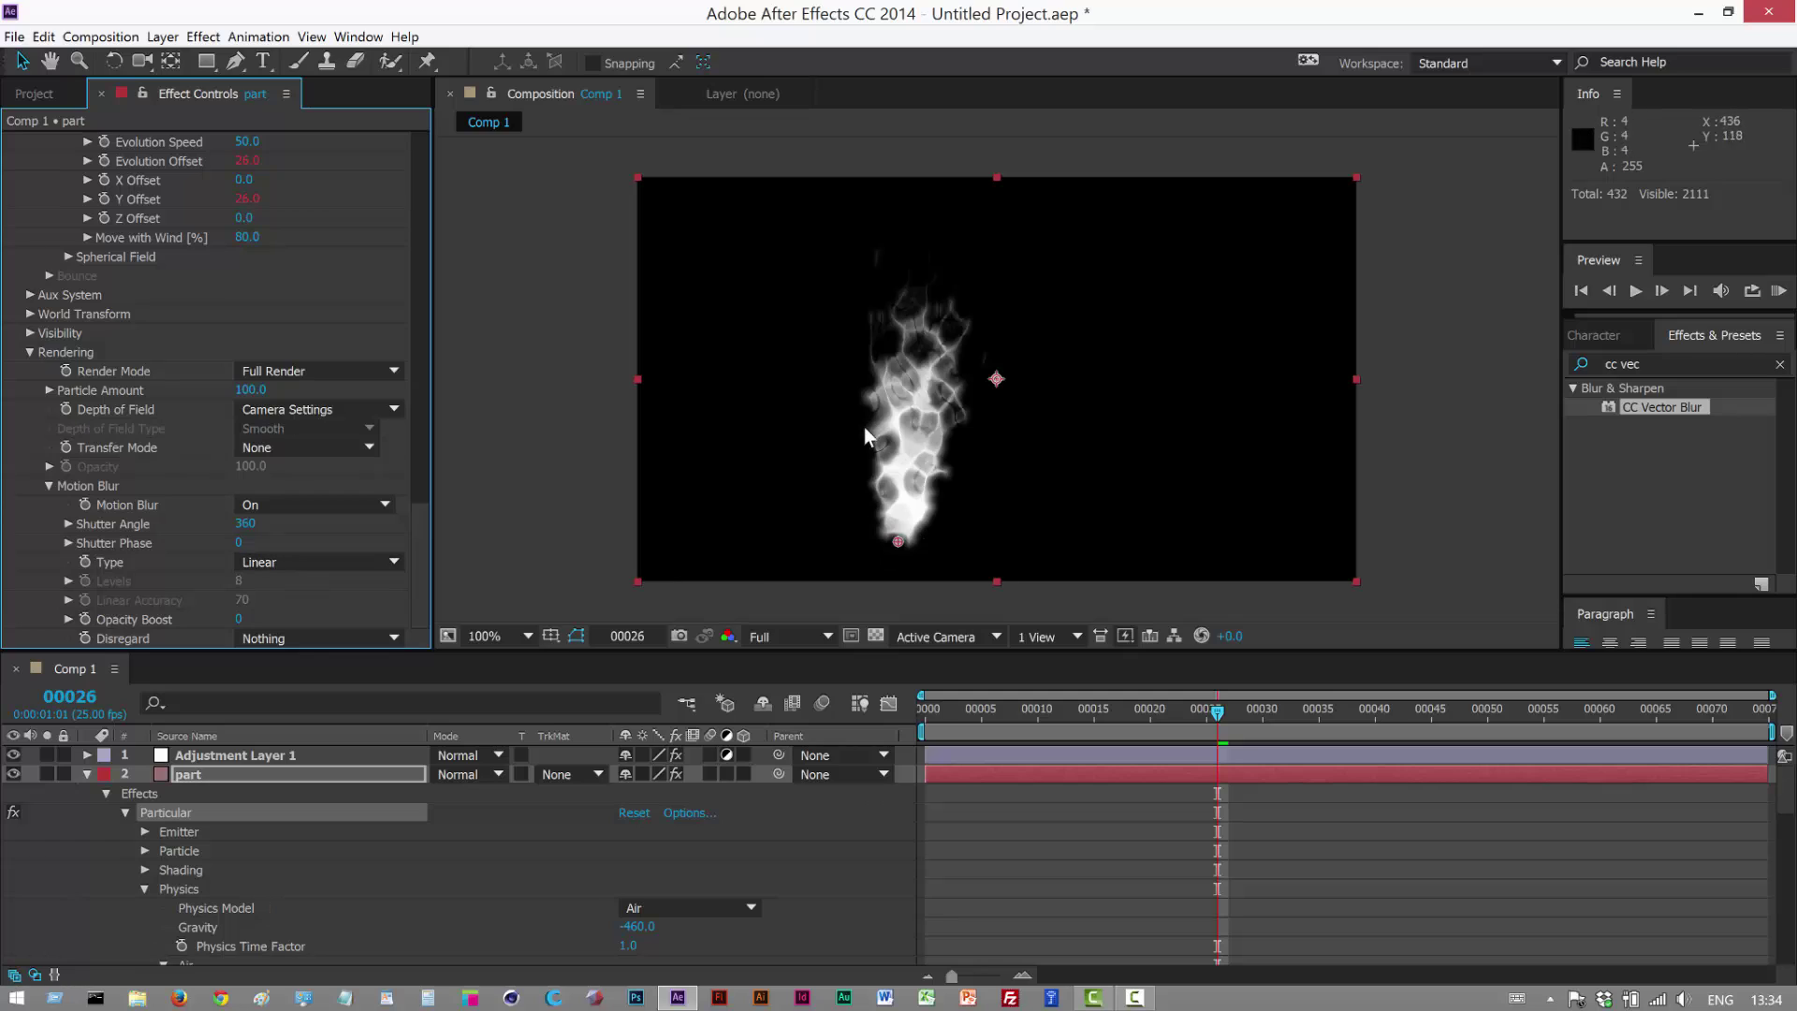
pyautogui.moveTo(292, 525); pyautogui.dragTo(350, 528)
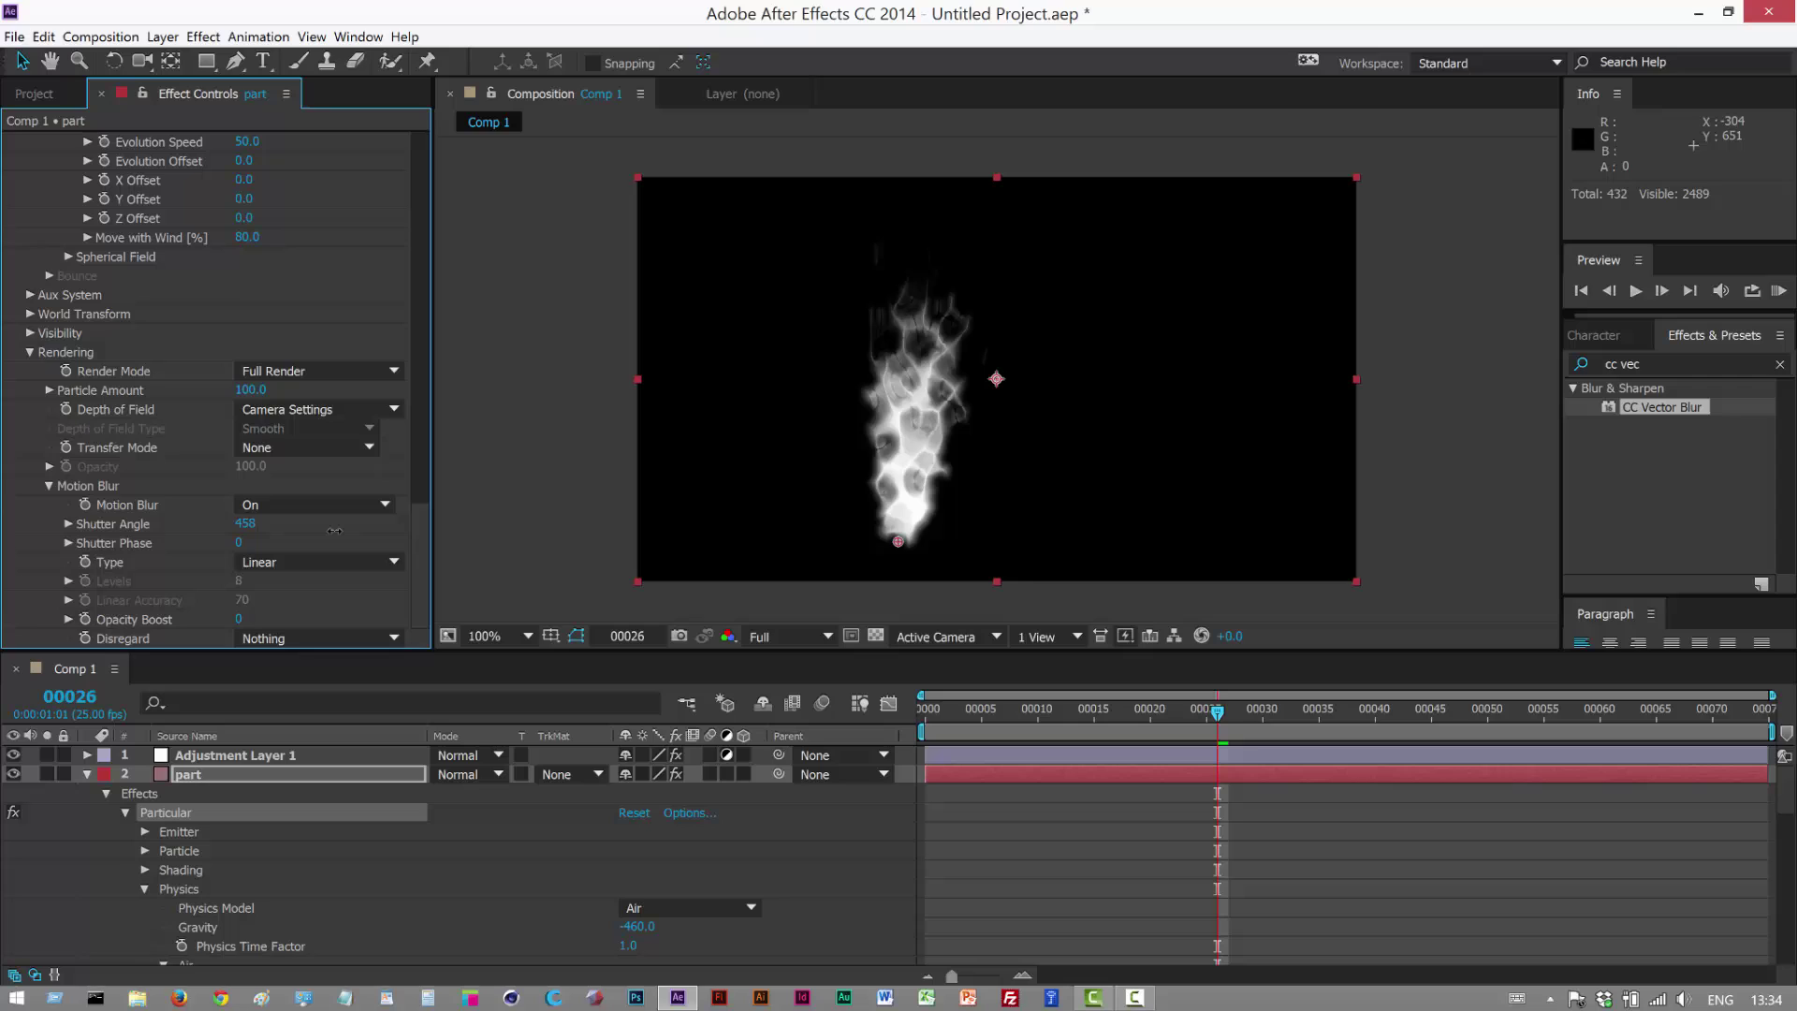
pyautogui.click(86, 775)
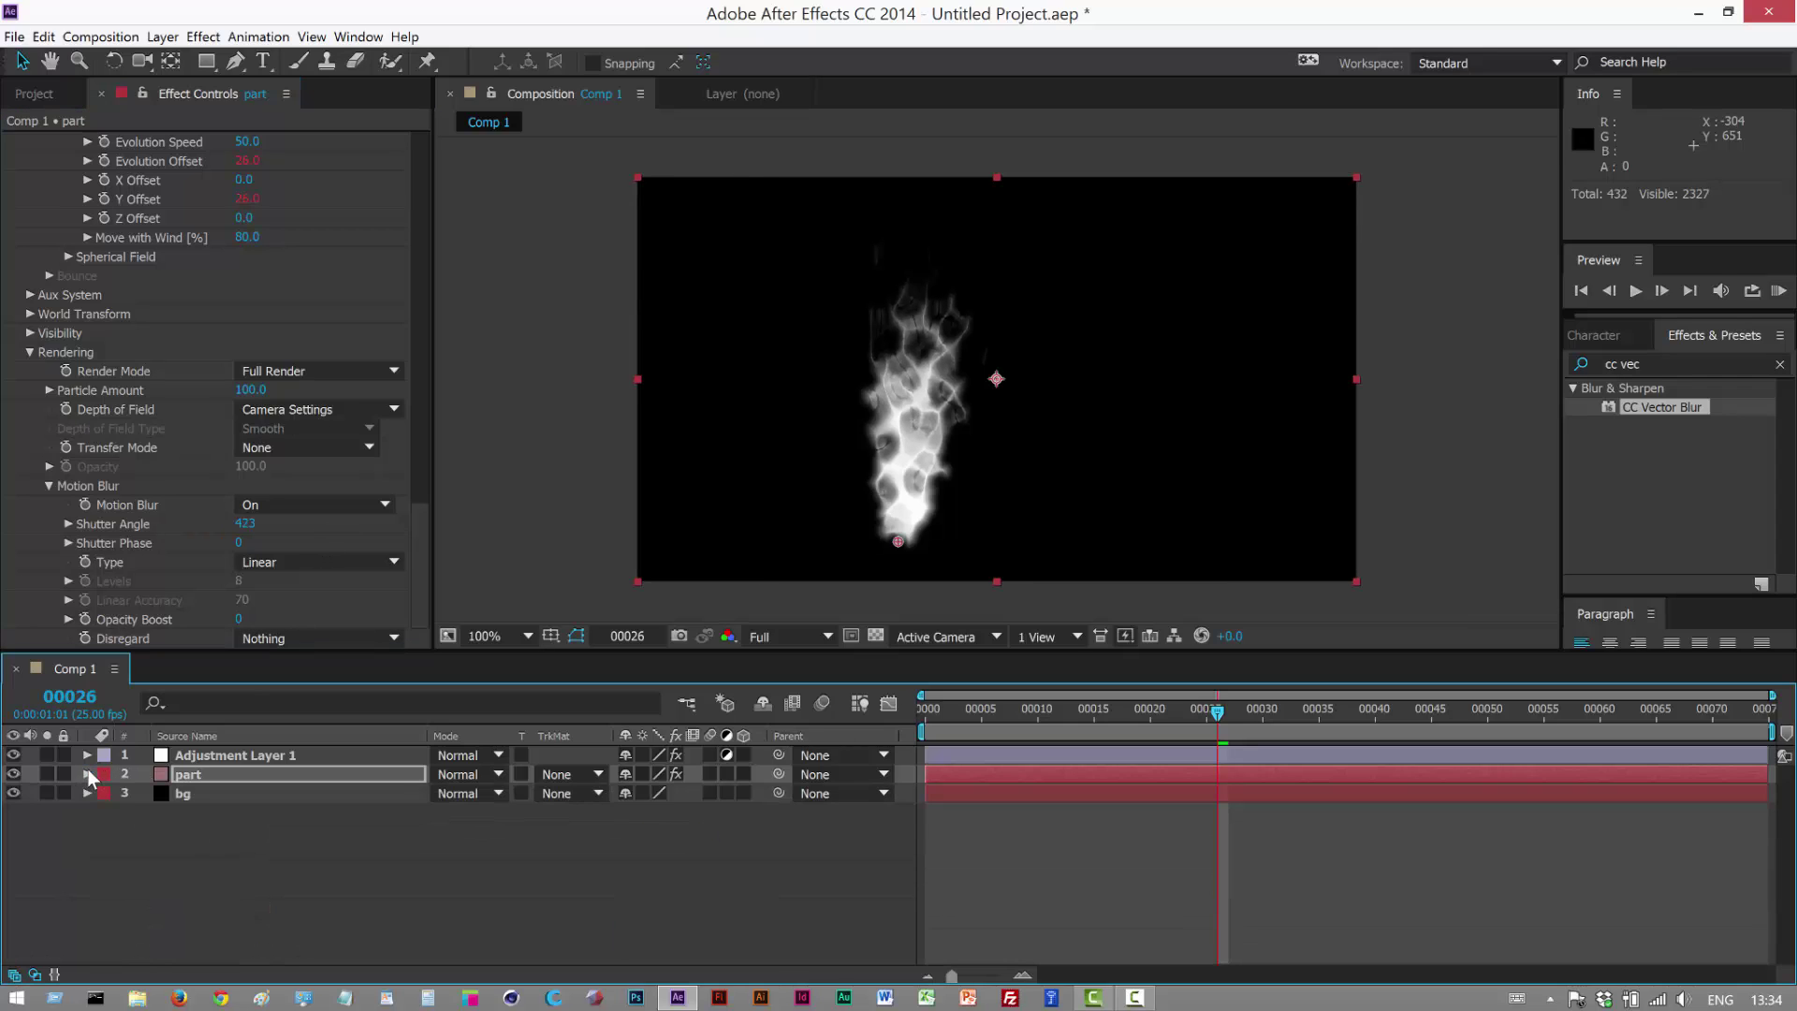
# - Set CC Vector Blur on Adjustment Layer 1 to Ridge Smoothness 8.7 and Map Softness 18.5
pyautogui.click(207, 753)
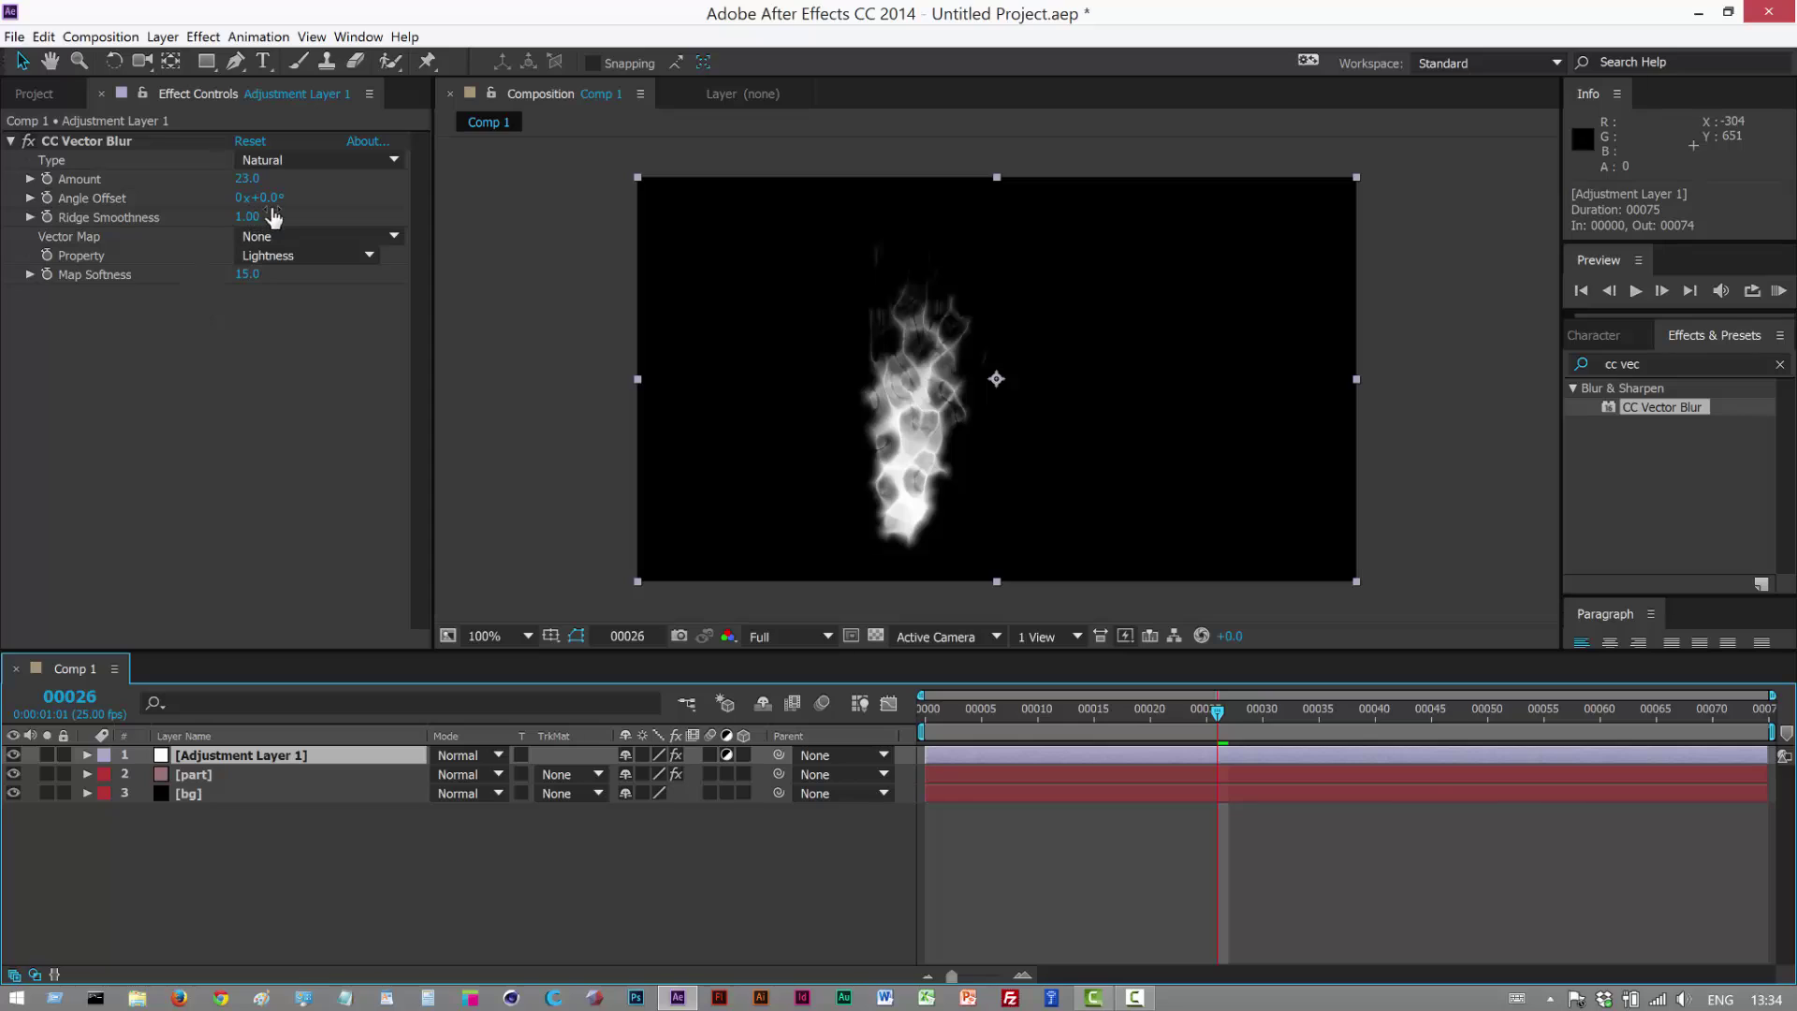
pyautogui.moveTo(251, 278); pyautogui.dragTo(339, 217)
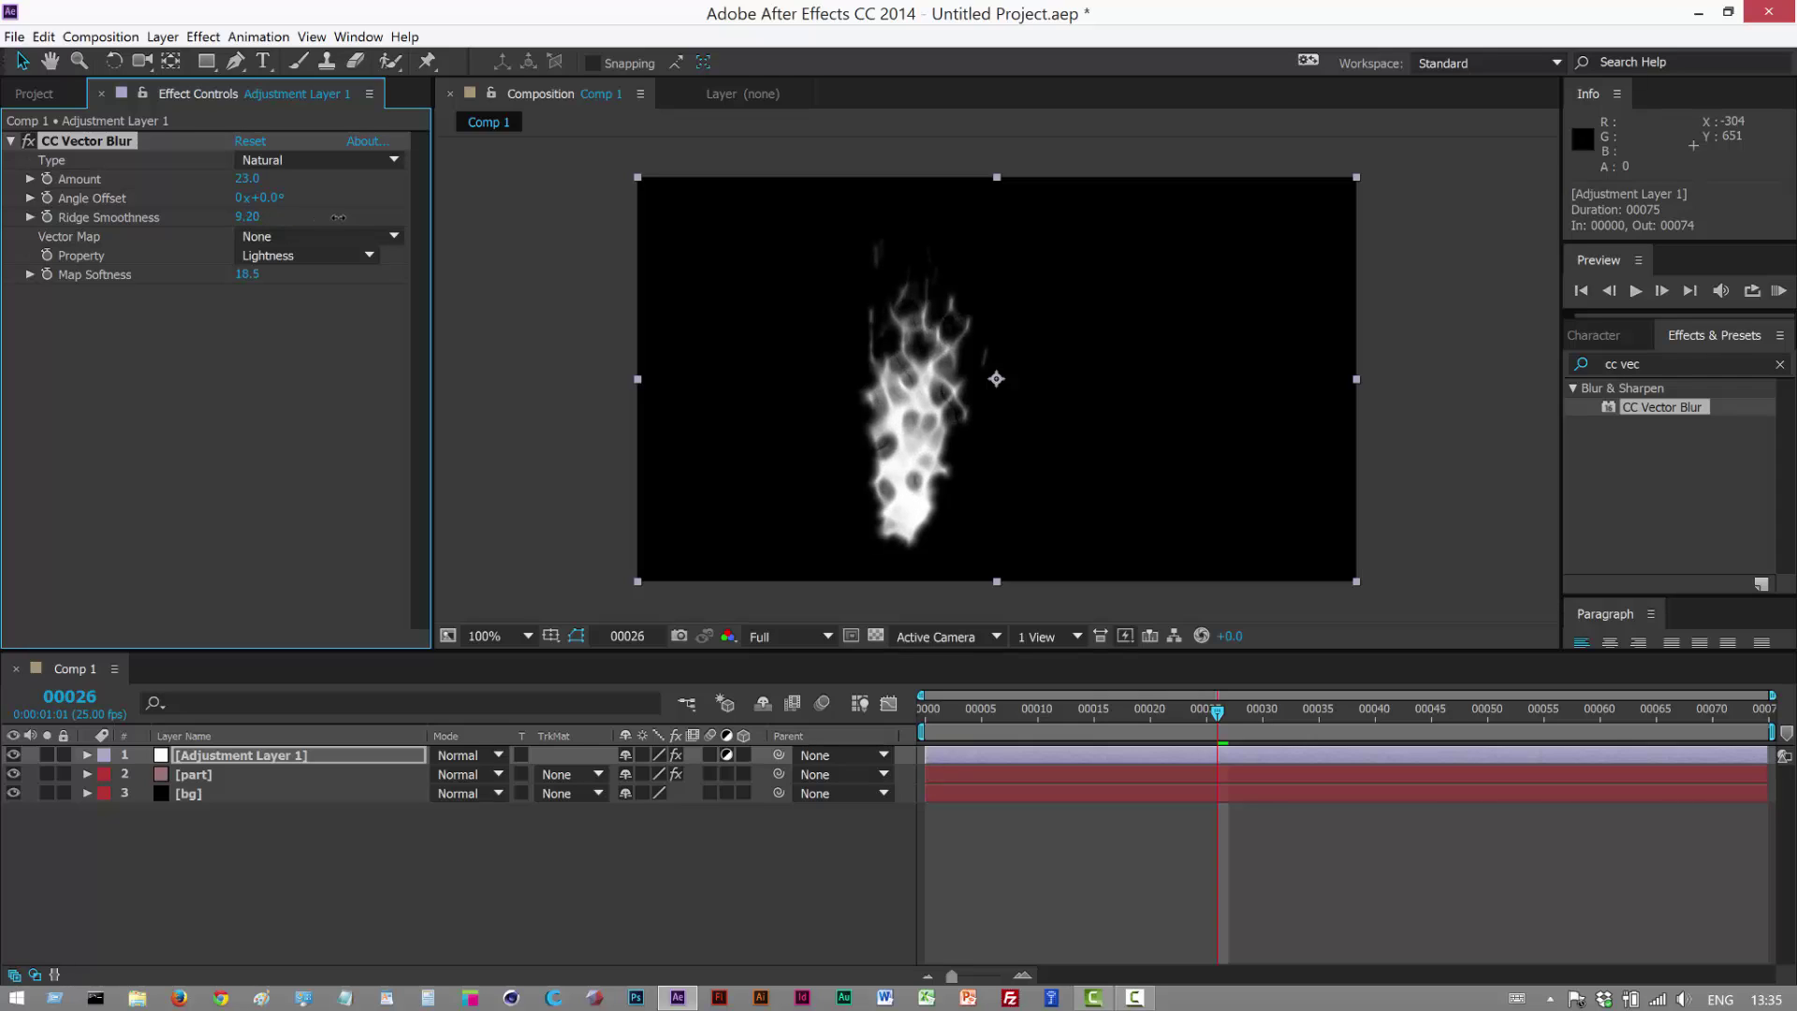
pyautogui.click(539, 445)
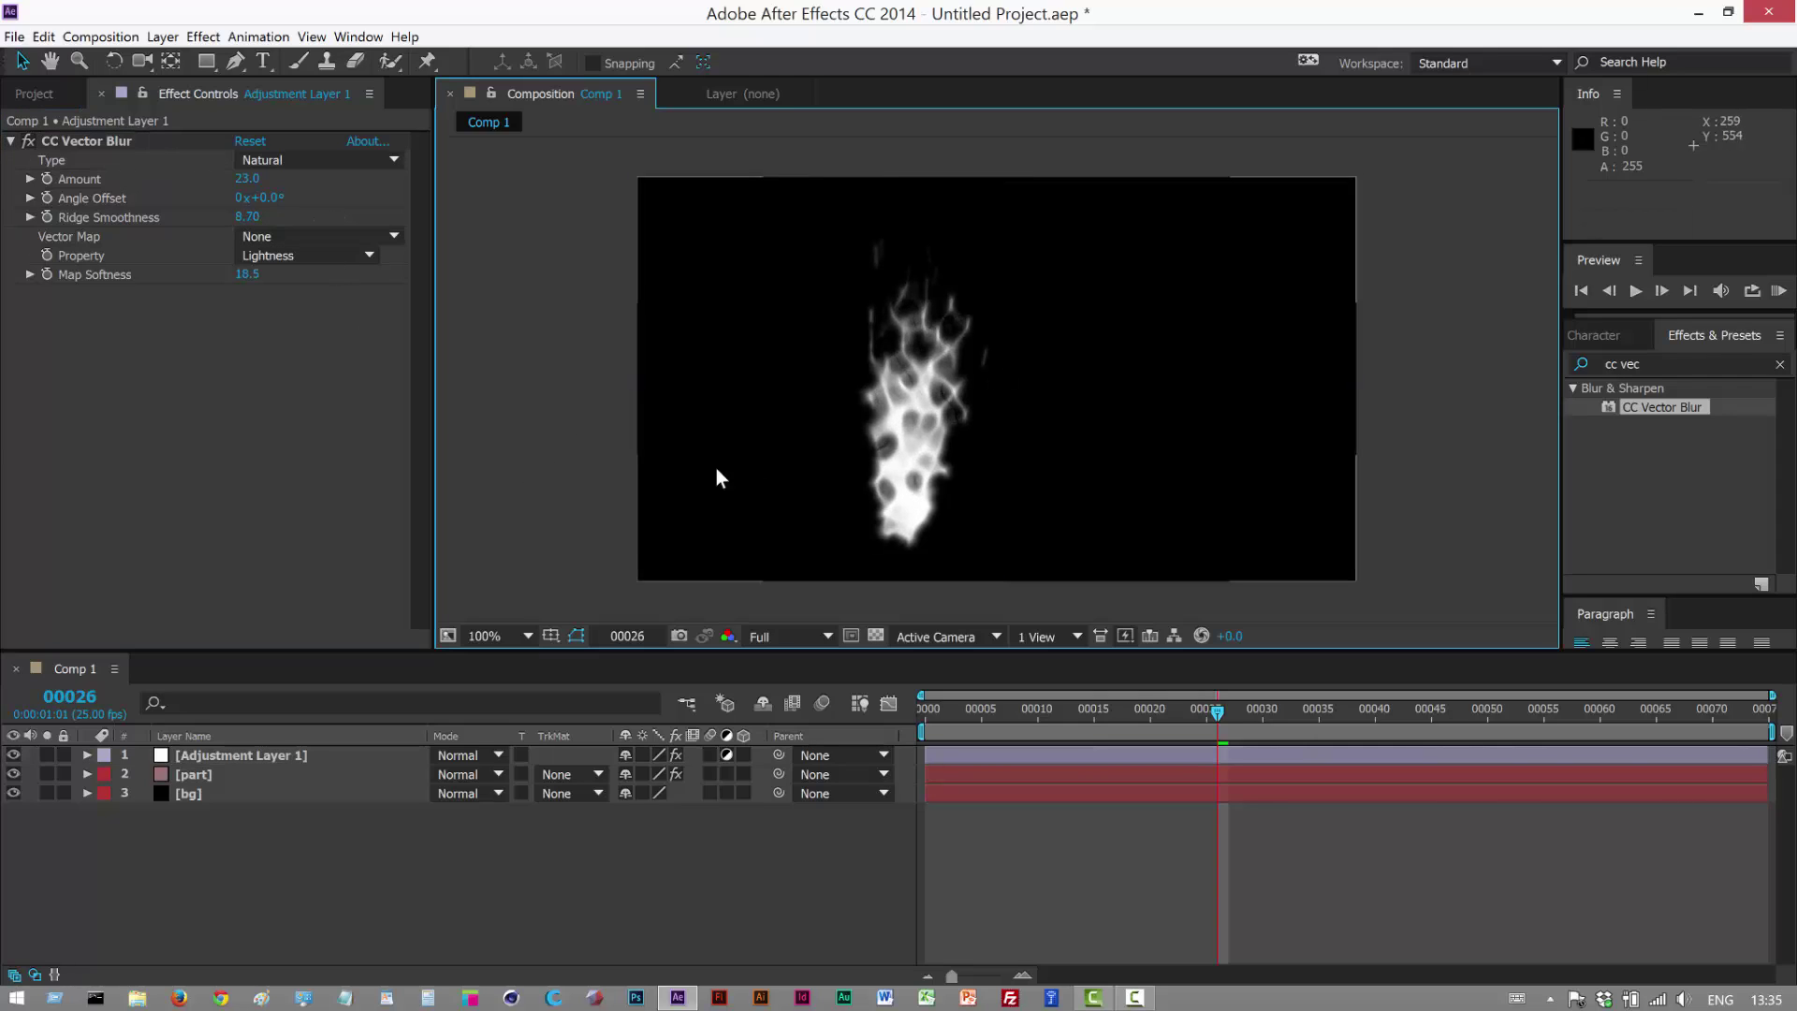
# - Enlarge Particular's Particle Size to 23 on the particle layer
pyautogui.click(253, 774)
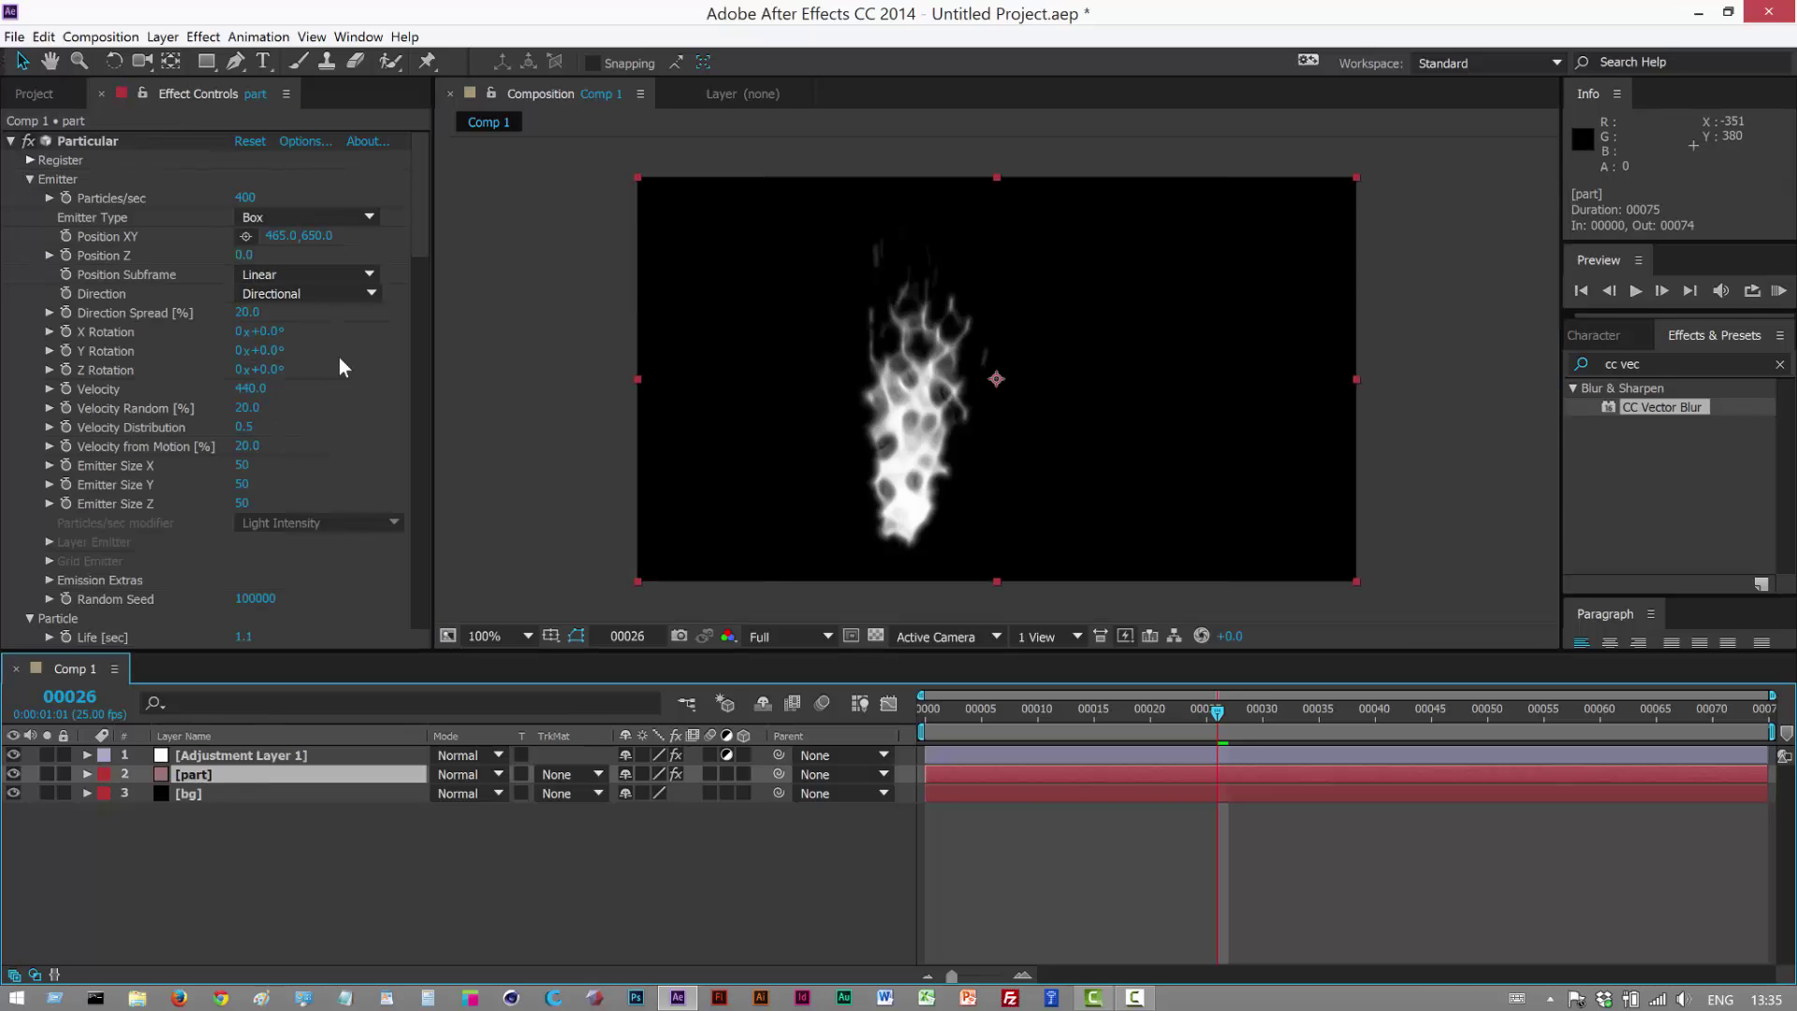
pyautogui.moveTo(418, 211); pyautogui.dragTo(429, 289)
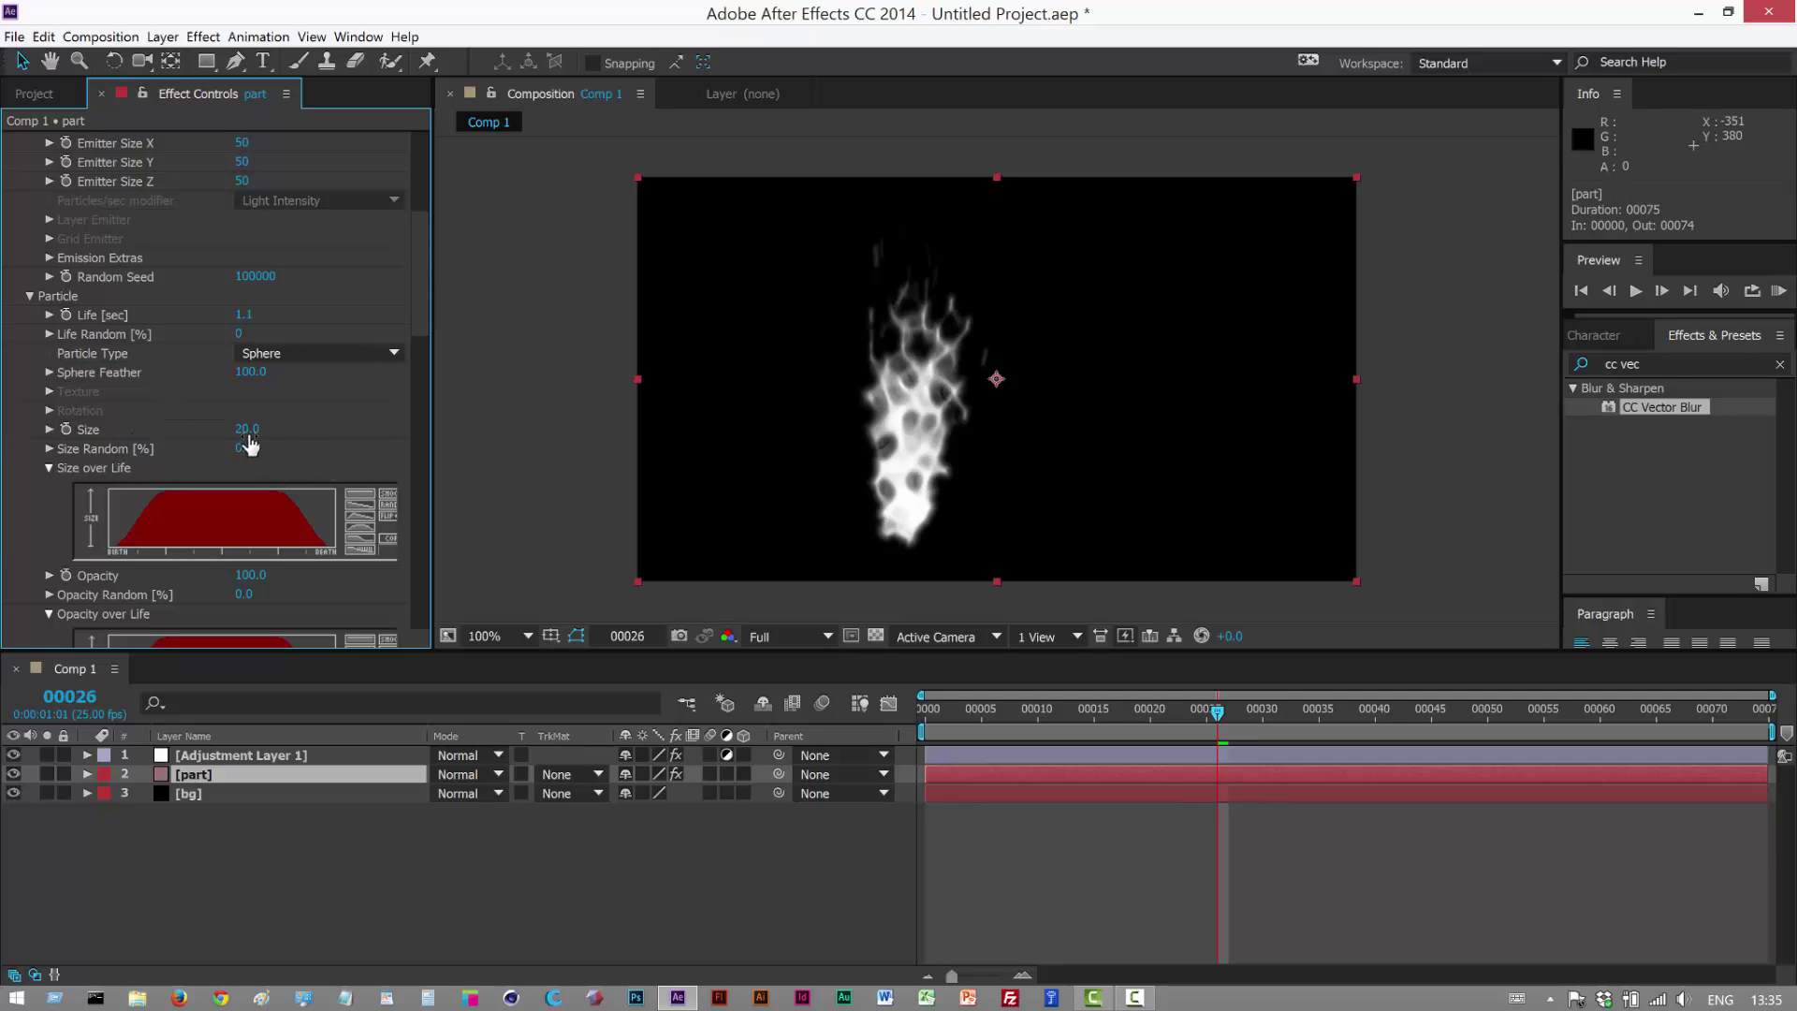
pyautogui.moveTo(248, 436); pyautogui.dragTo(254, 433)
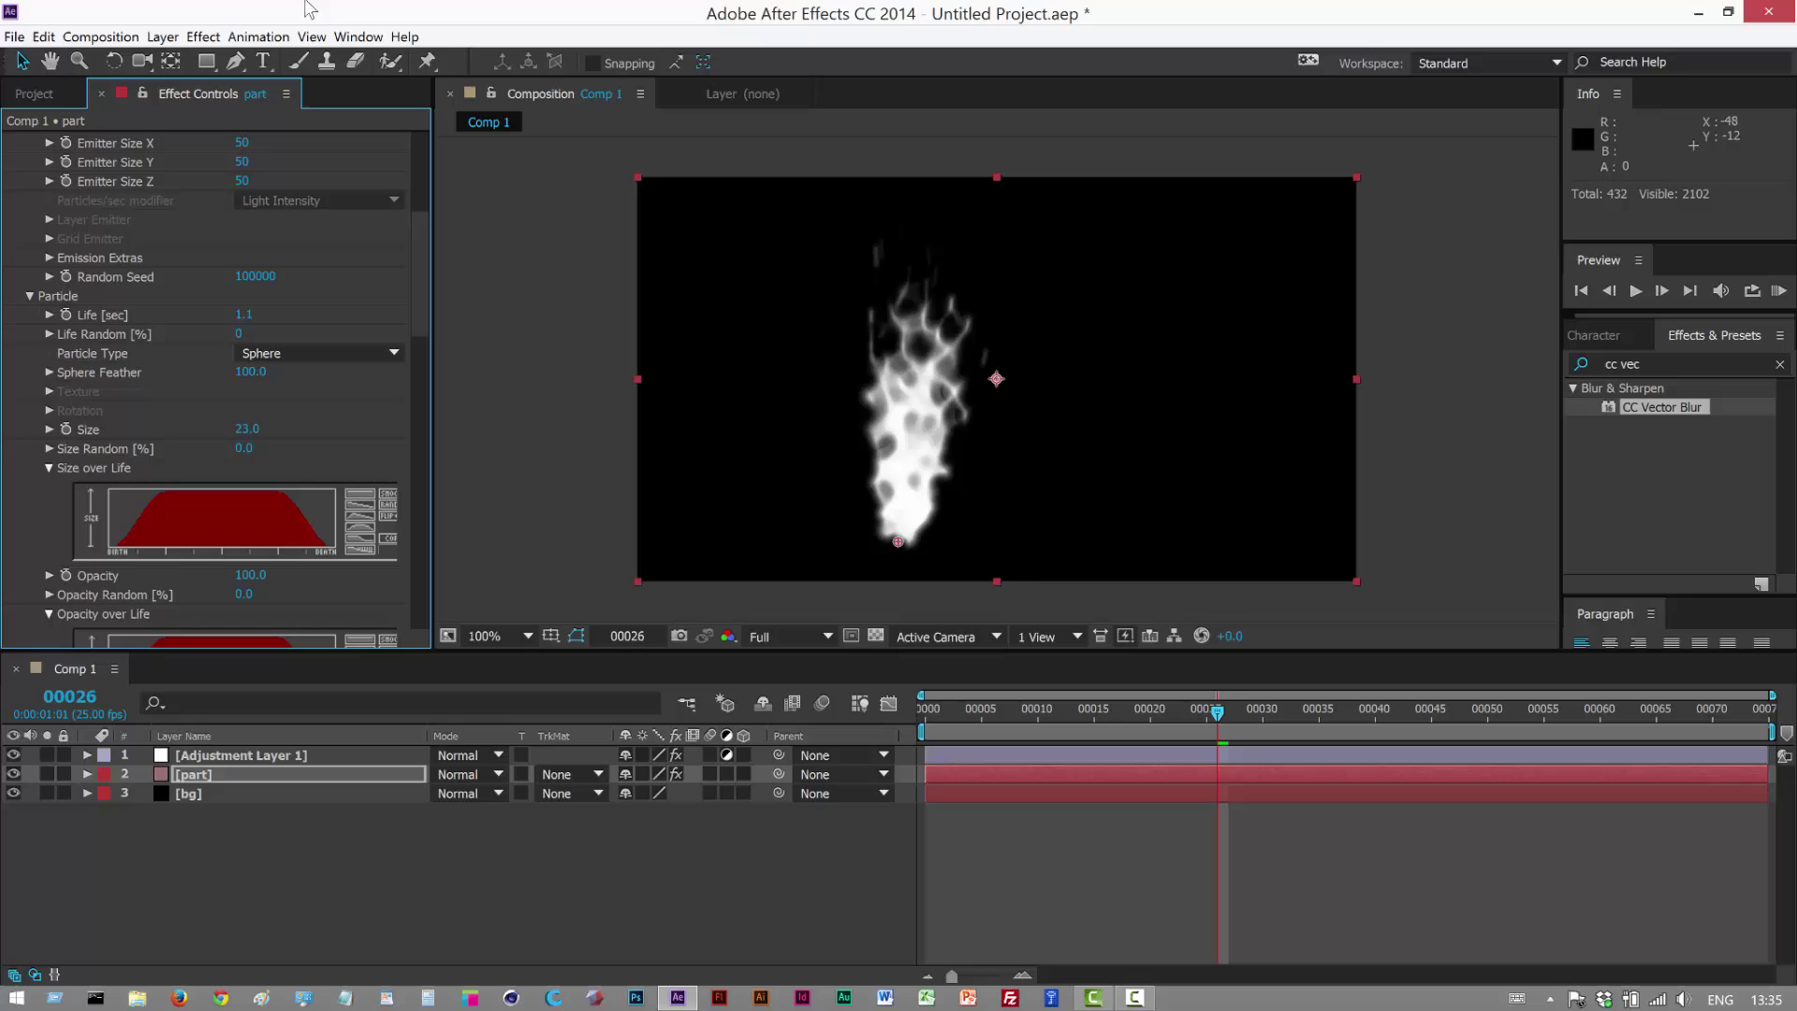
# - Add a new adjustment layer and move it to the top of the layer stack
pyautogui.click(162, 35)
pyautogui.moveTo(56, 56)
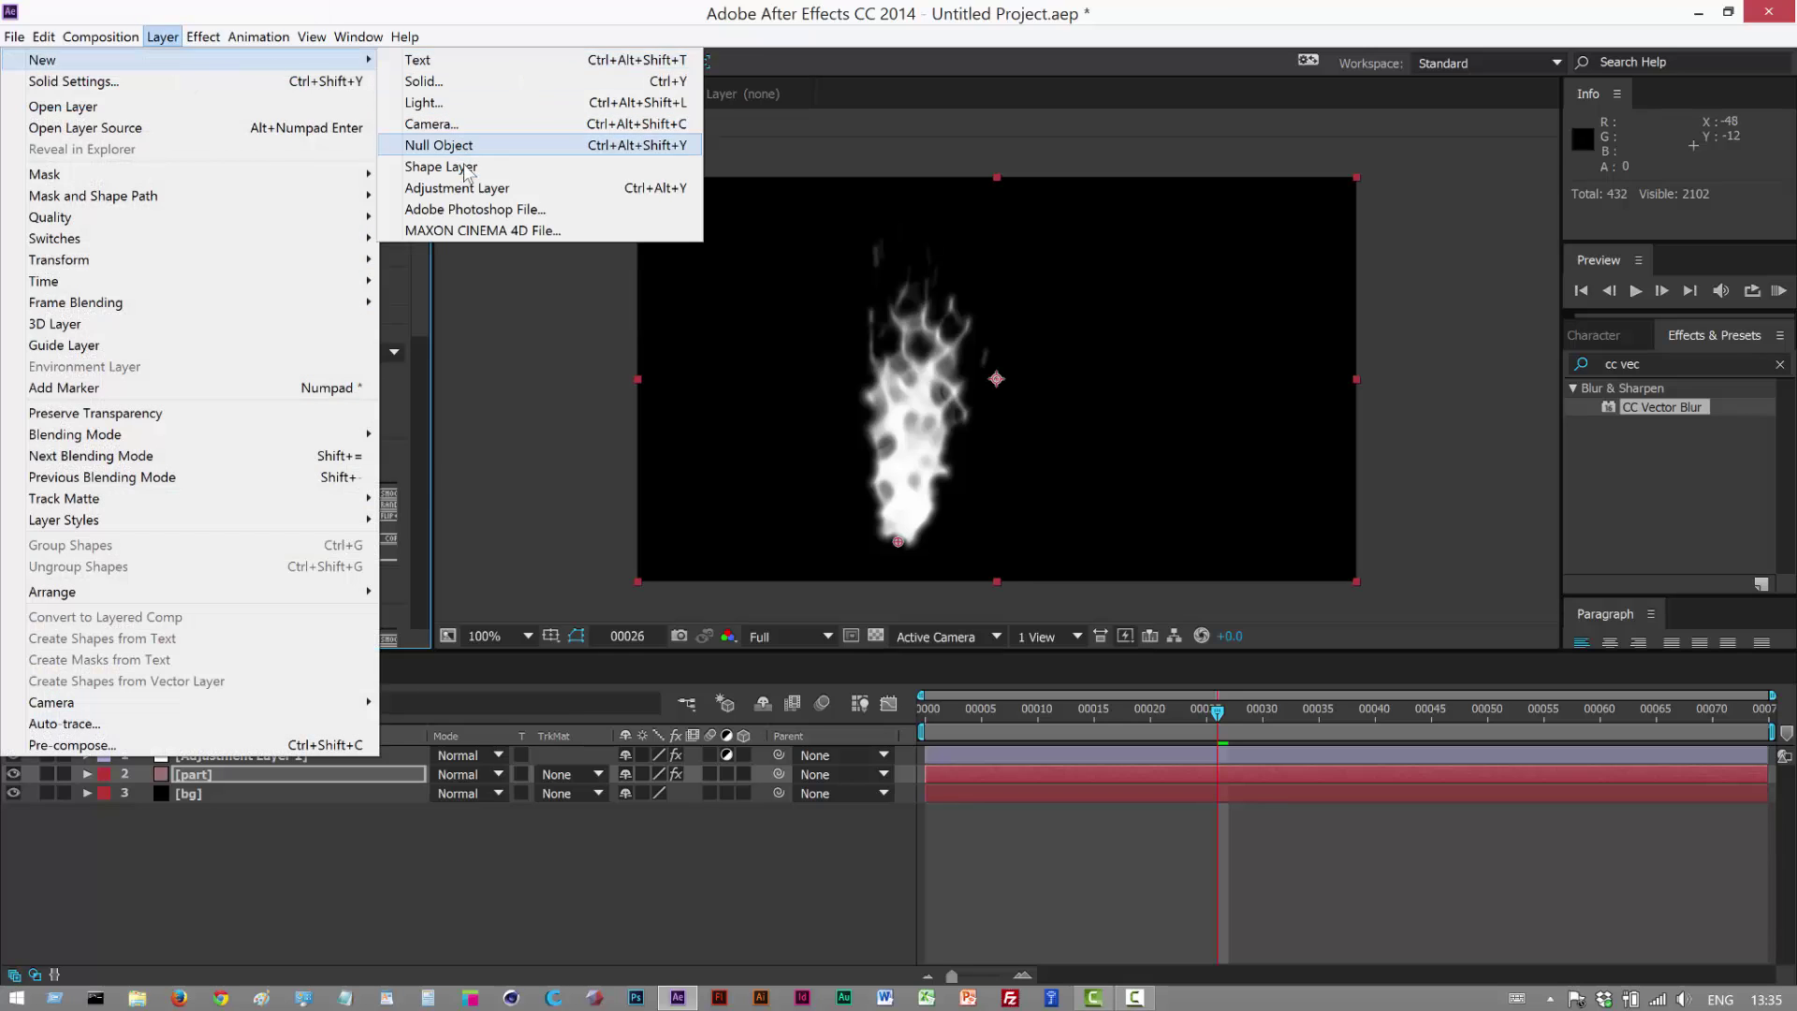
pyautogui.click(447, 190)
pyautogui.moveTo(284, 778); pyautogui.dragTo(296, 749)
# - Apply Colorama to Adjustment Layer 2 with the Fire preset palette and preview the result
pyautogui.click(1670, 363)
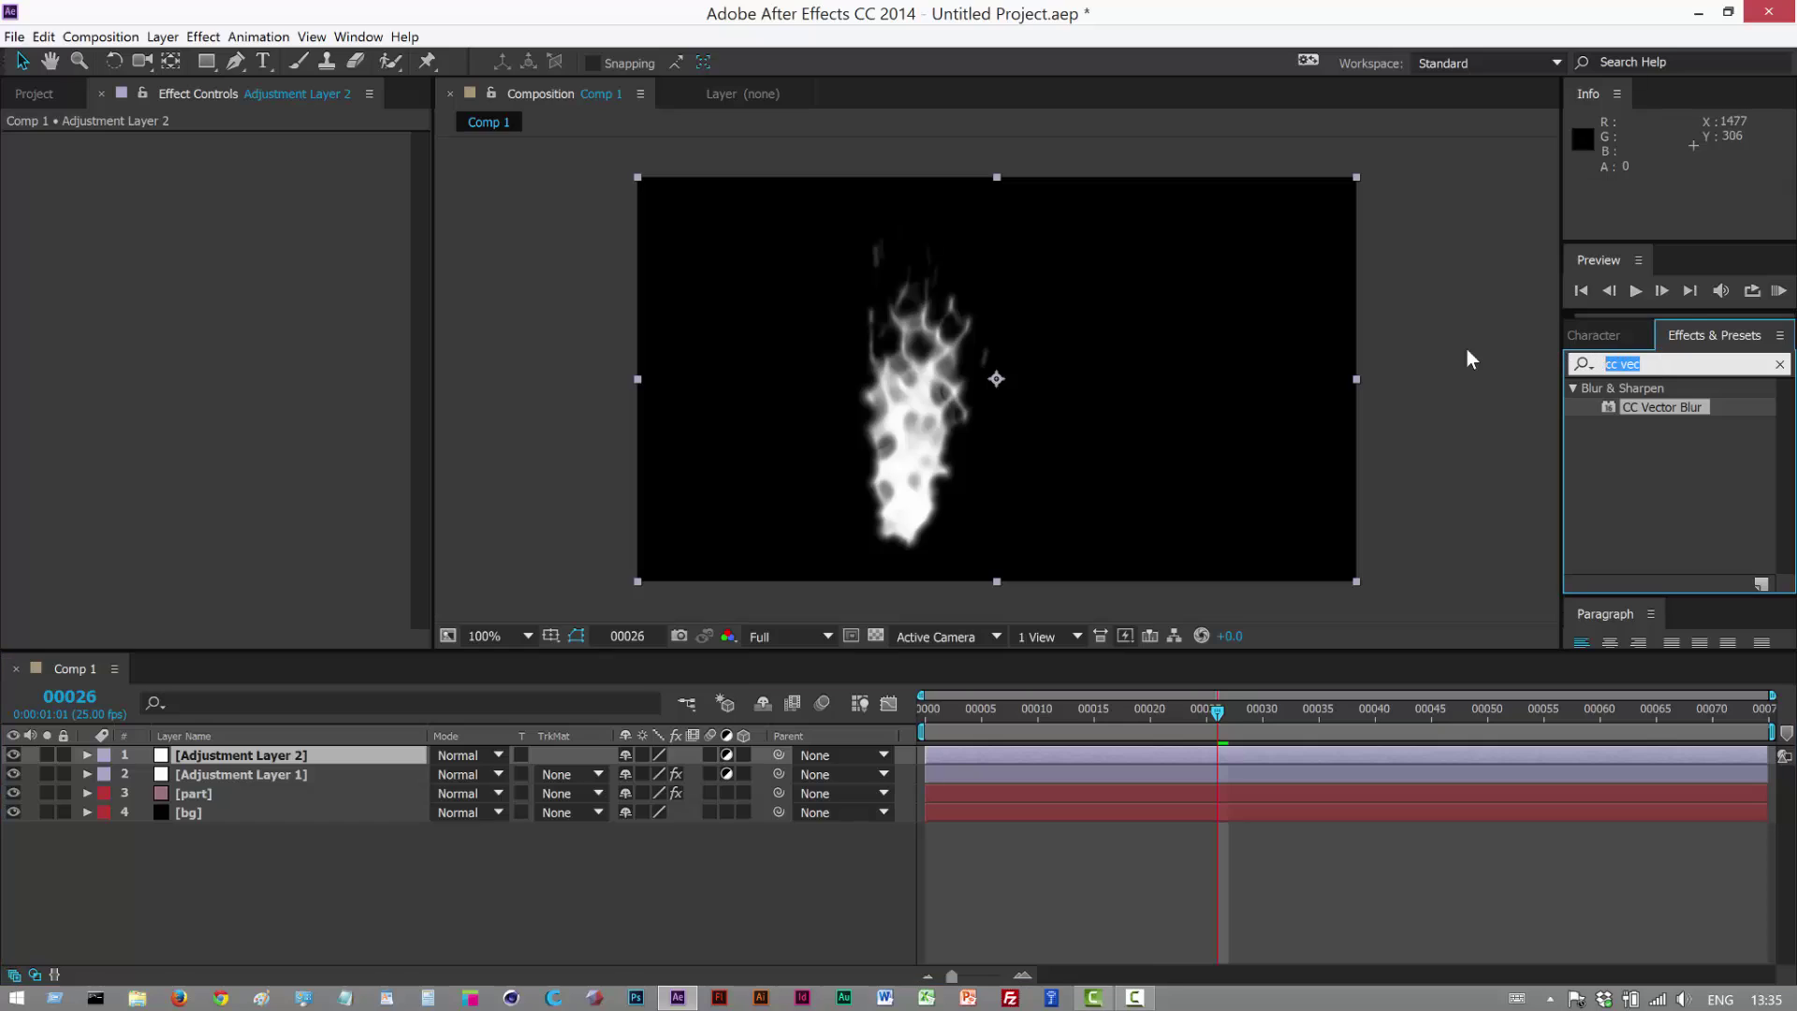
pyautogui.write('colorama')
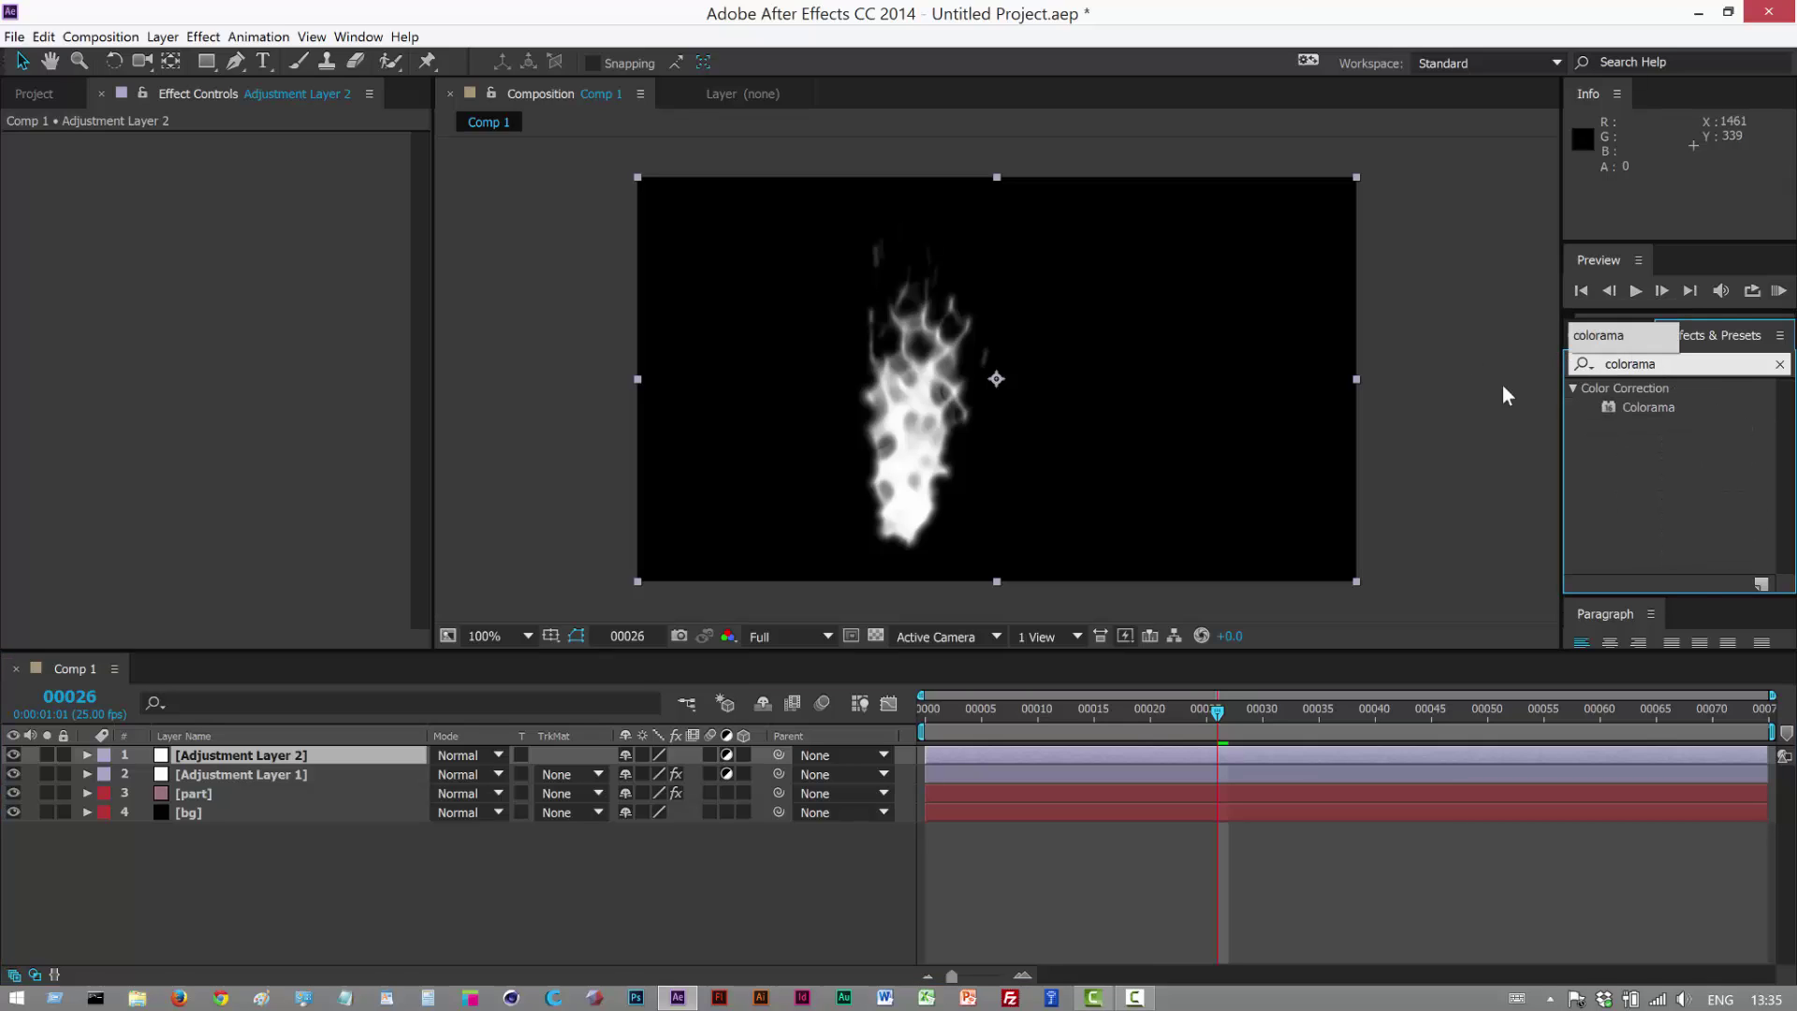
pyautogui.moveTo(1649, 406); pyautogui.dragTo(1096, 374)
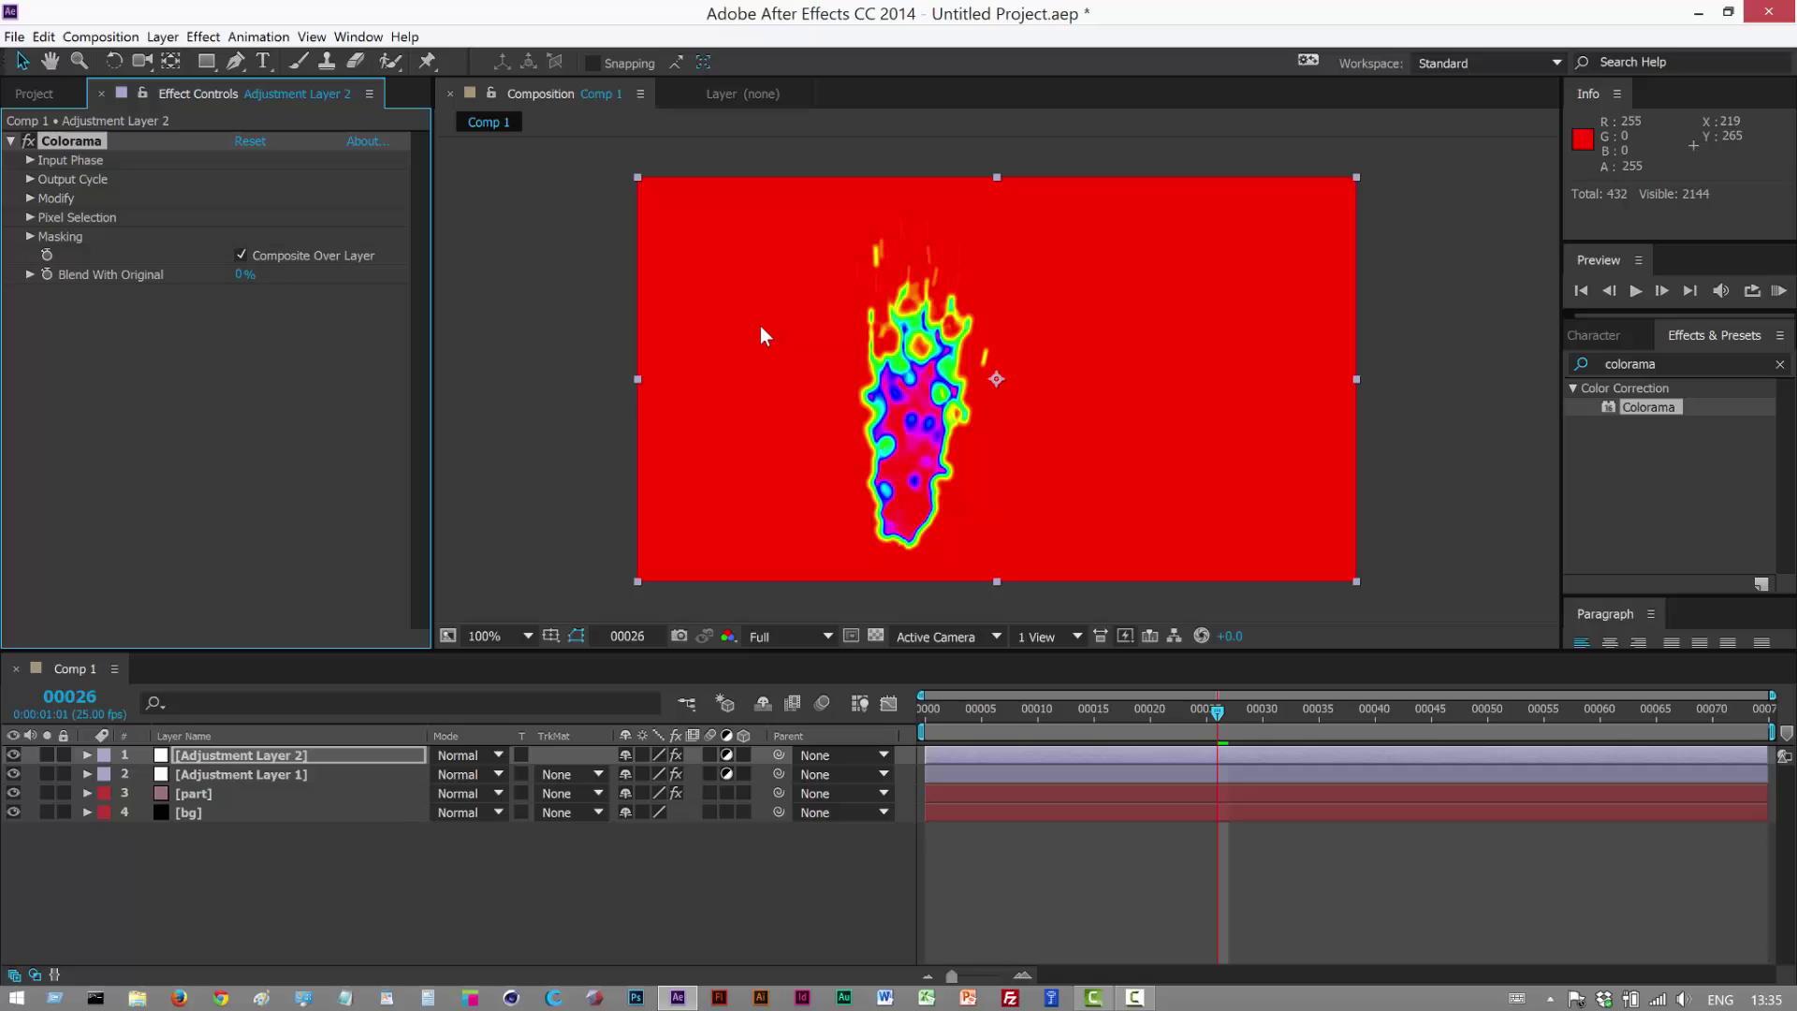
pyautogui.click(30, 178)
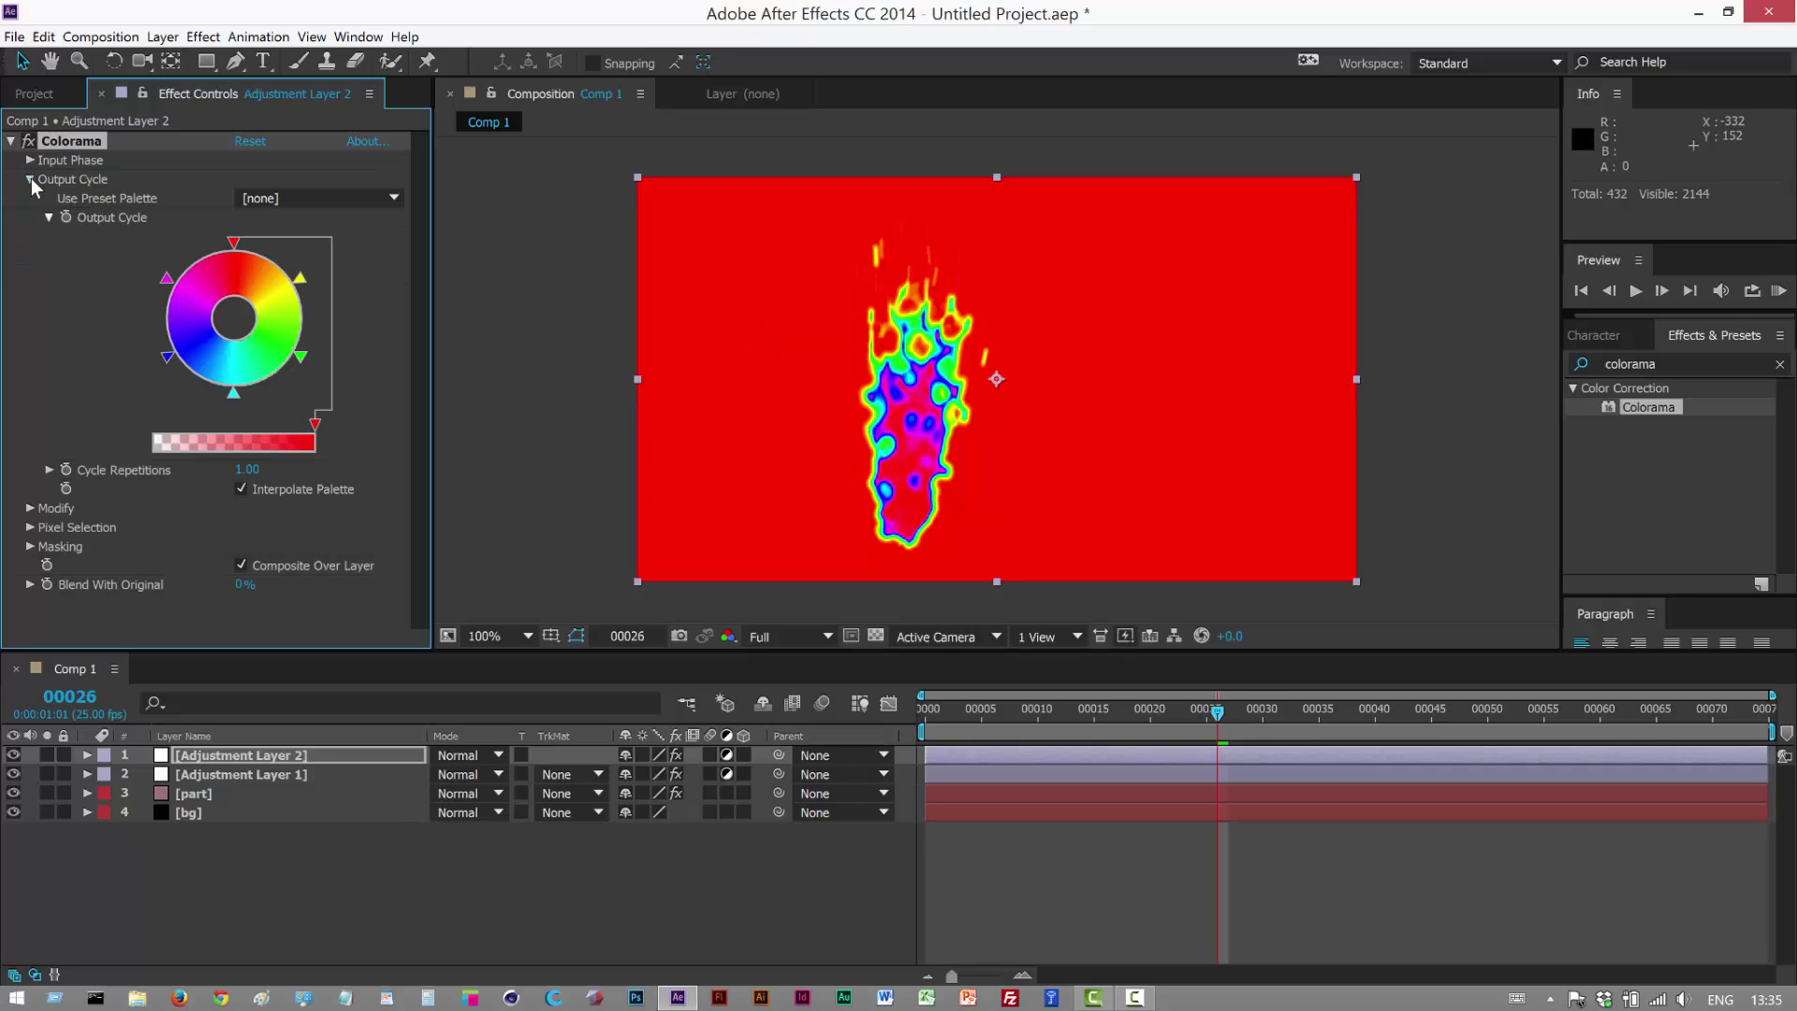
pyautogui.click(323, 199)
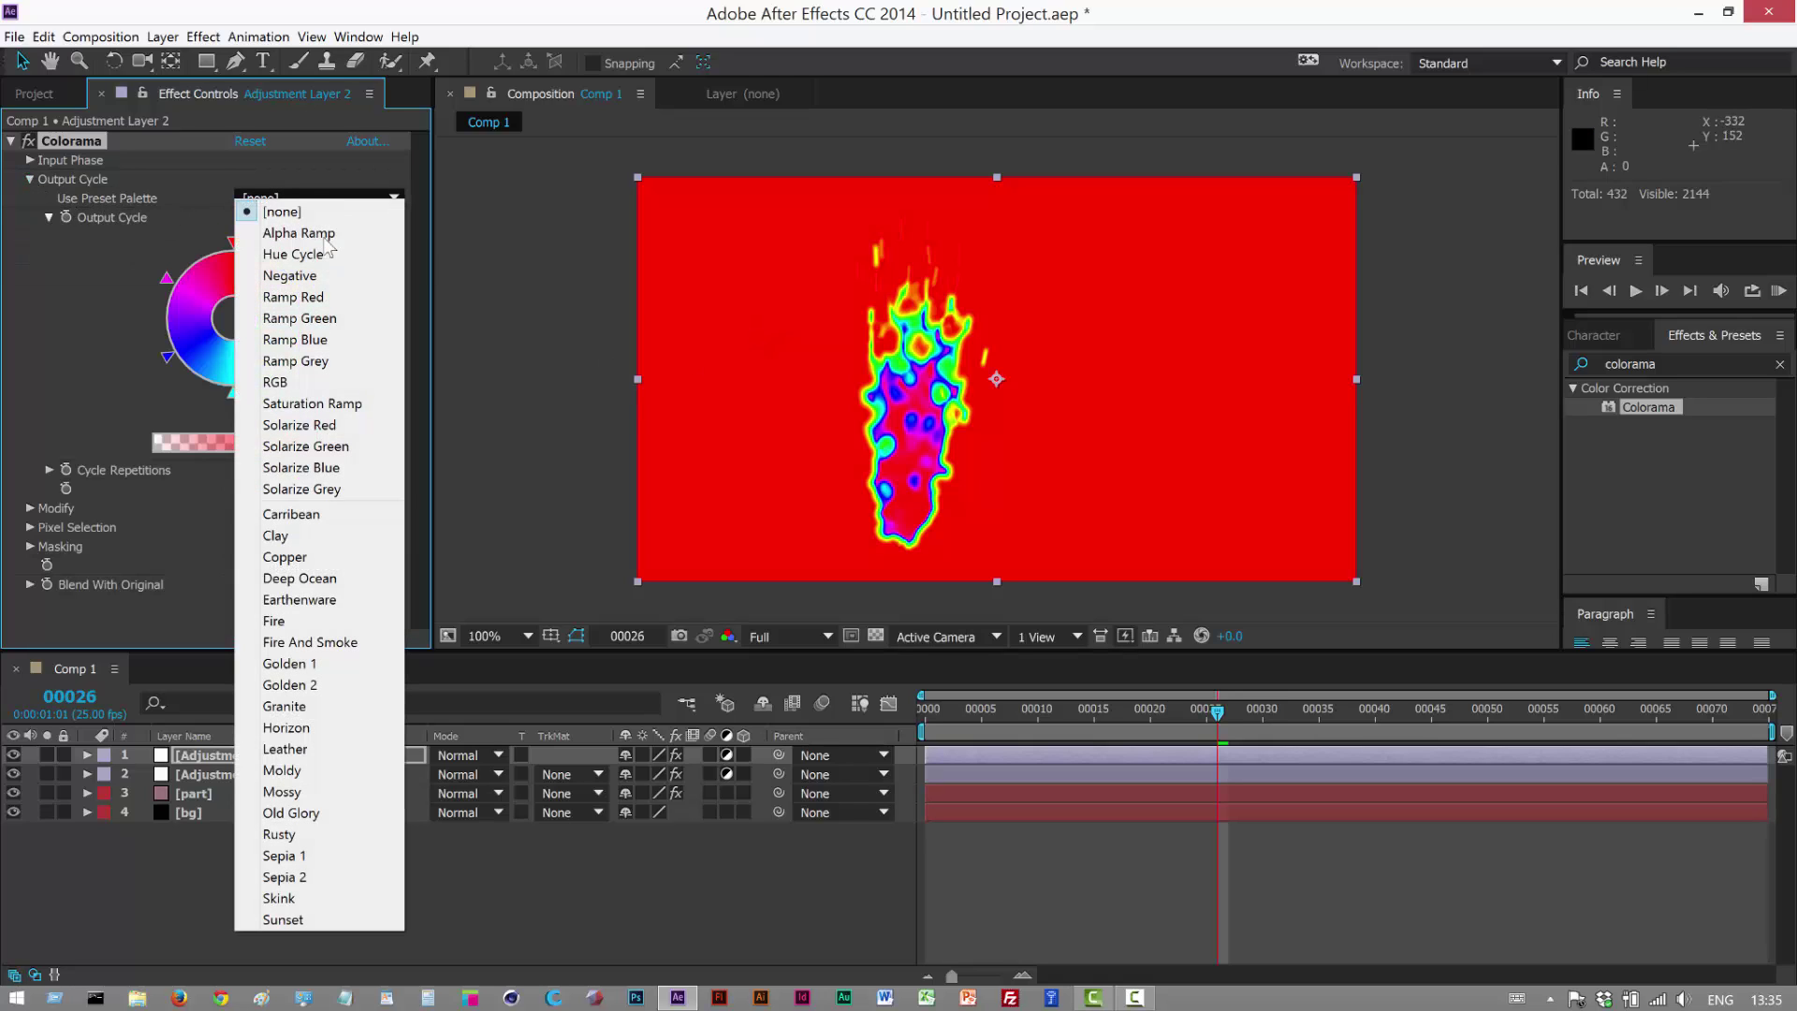
pyautogui.click(312, 626)
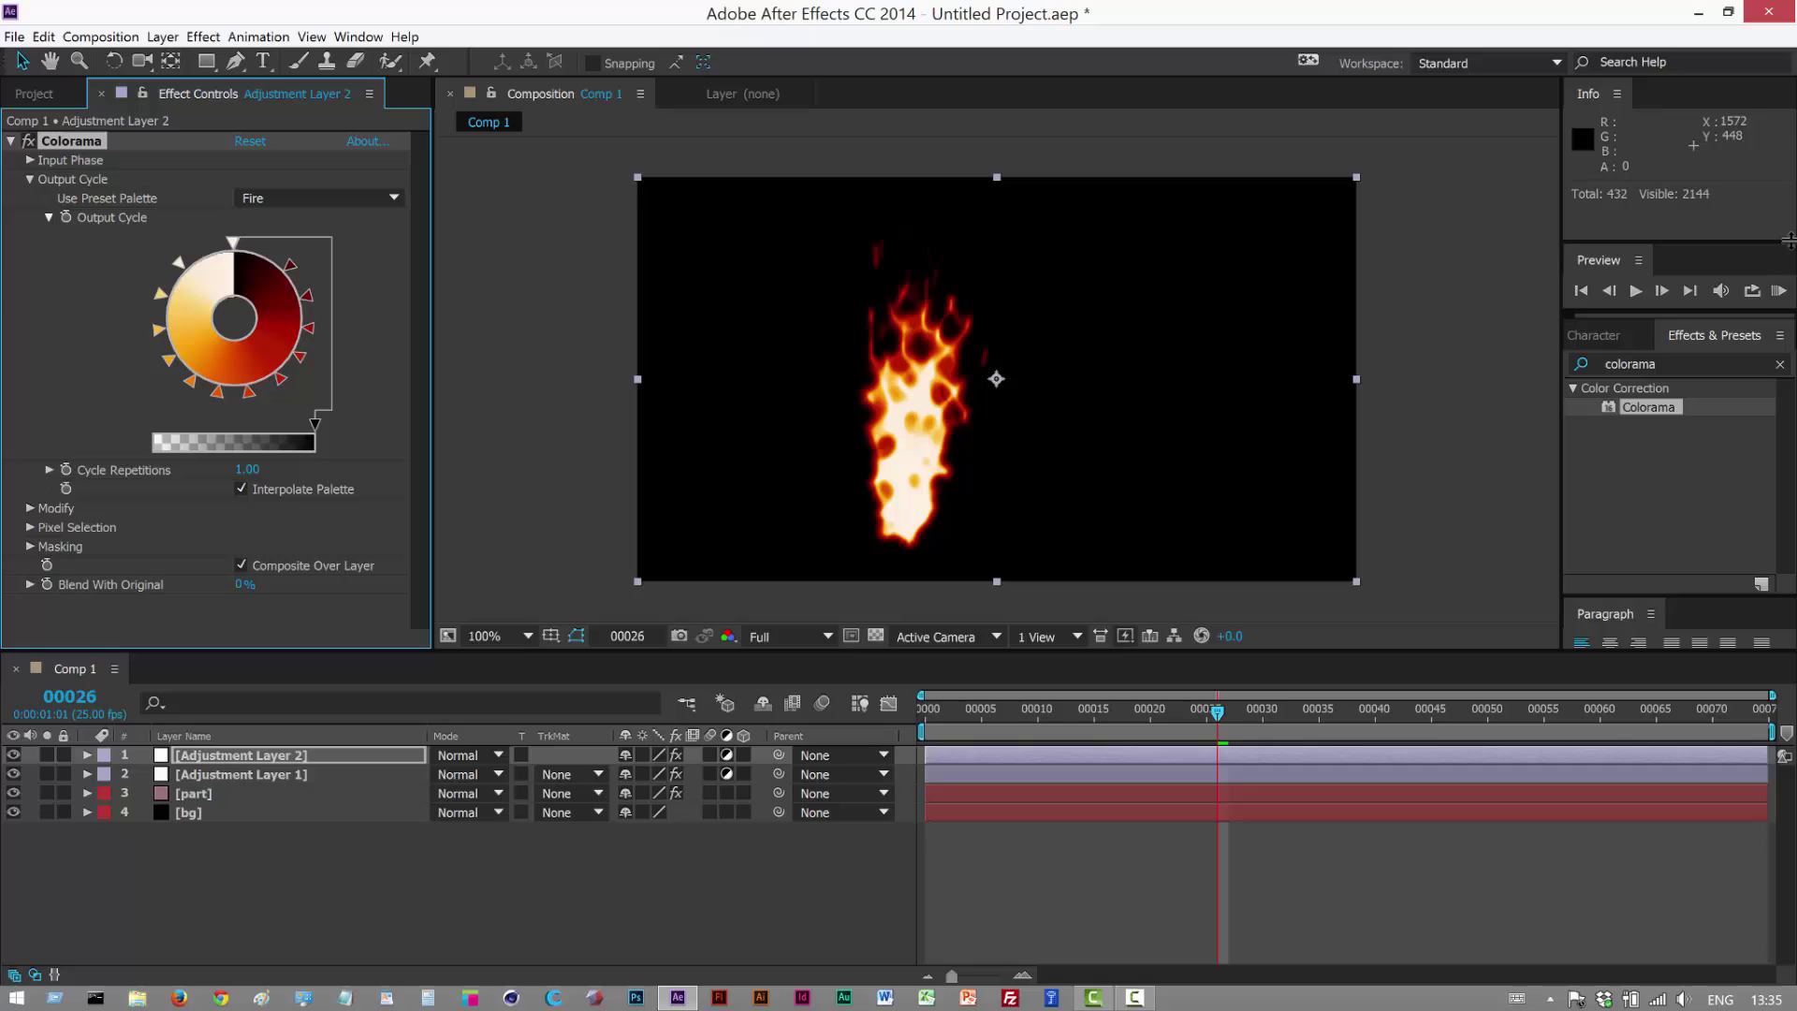
pyautogui.click(1777, 291)
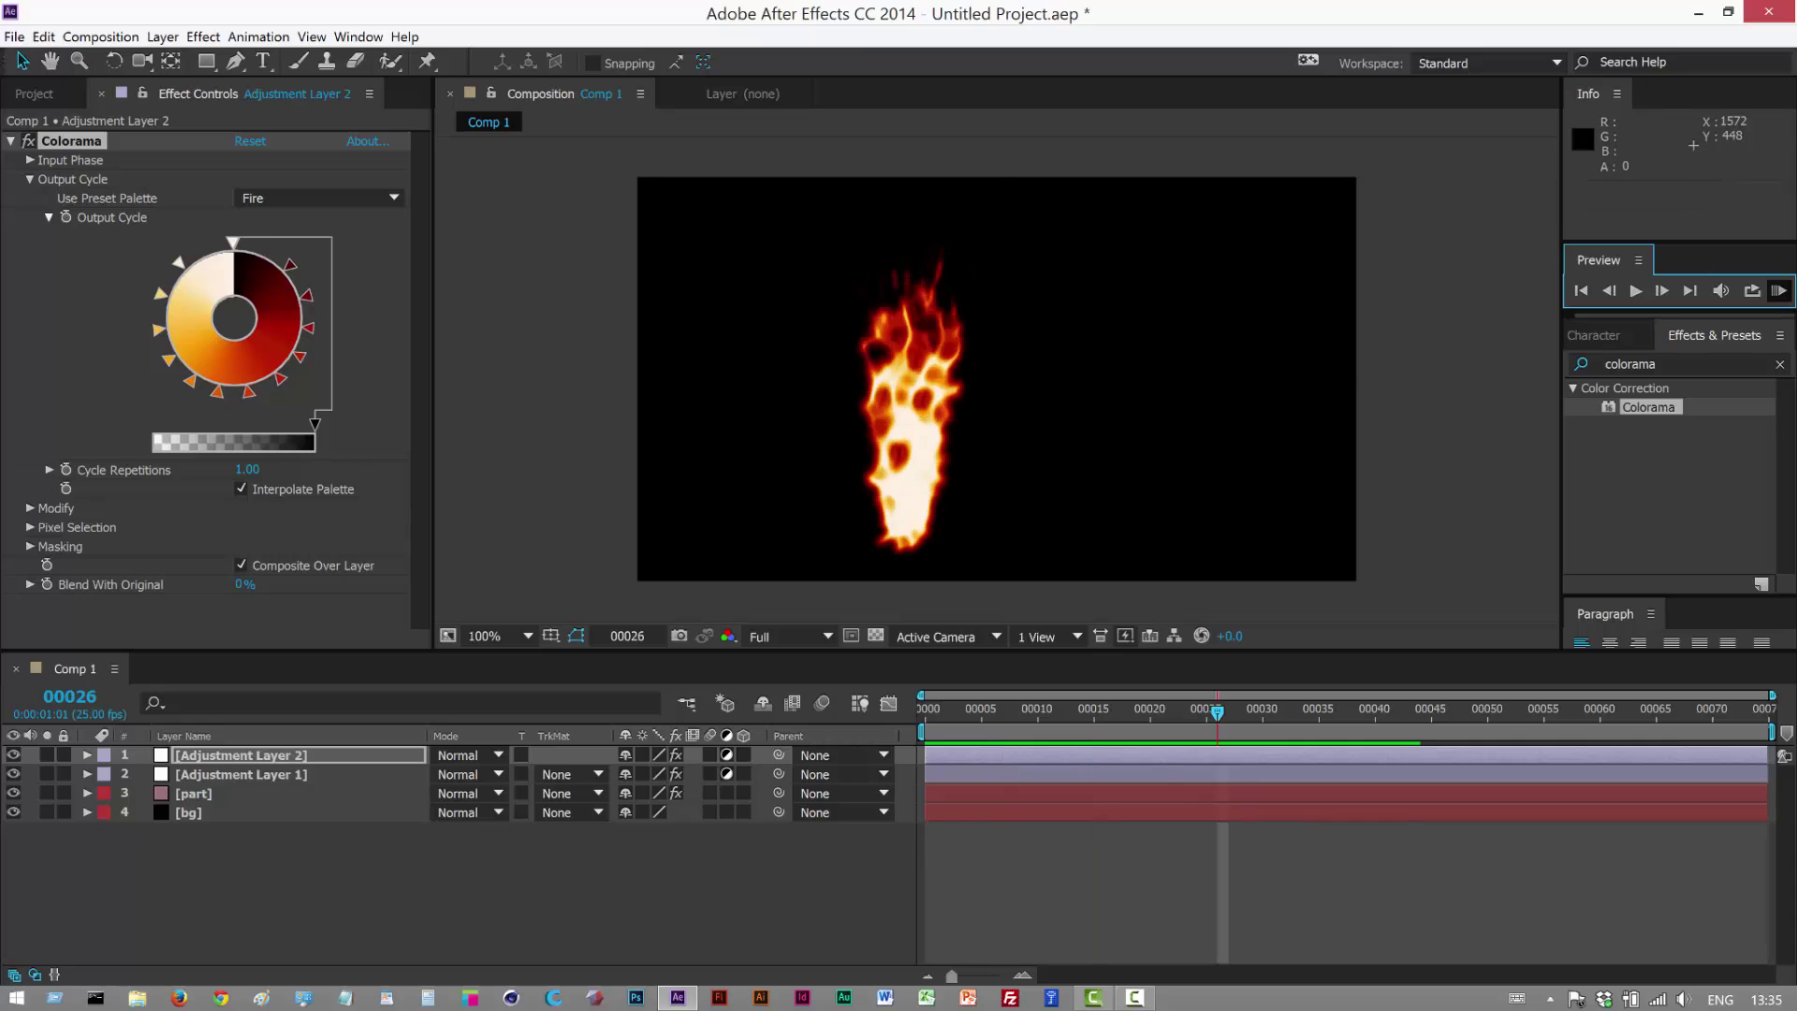
# - Remove the dark red colour stops from Colorama's Output Cycle wheel
pyautogui.press('space')
pyautogui.moveTo(178, 262); pyautogui.dragTo(157, 337)
pyautogui.click(170, 362)
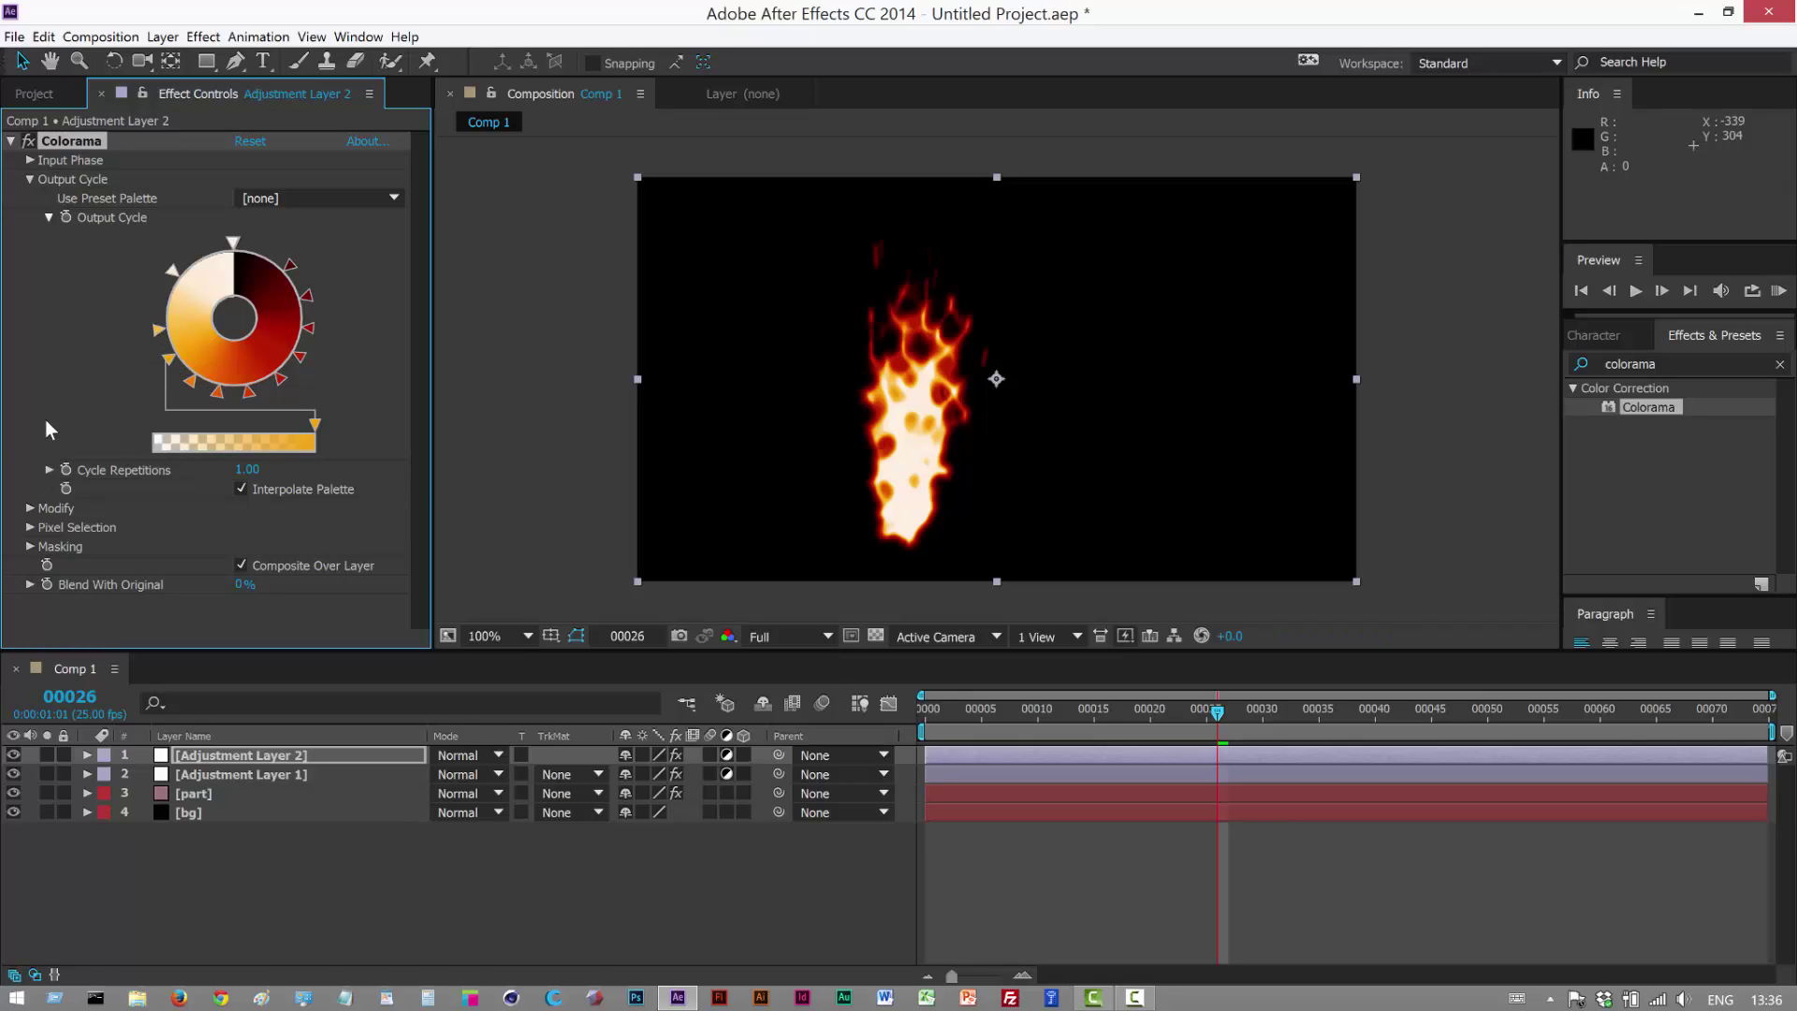
pyautogui.click(217, 395)
pyautogui.hotkey('ctrl', 'z')
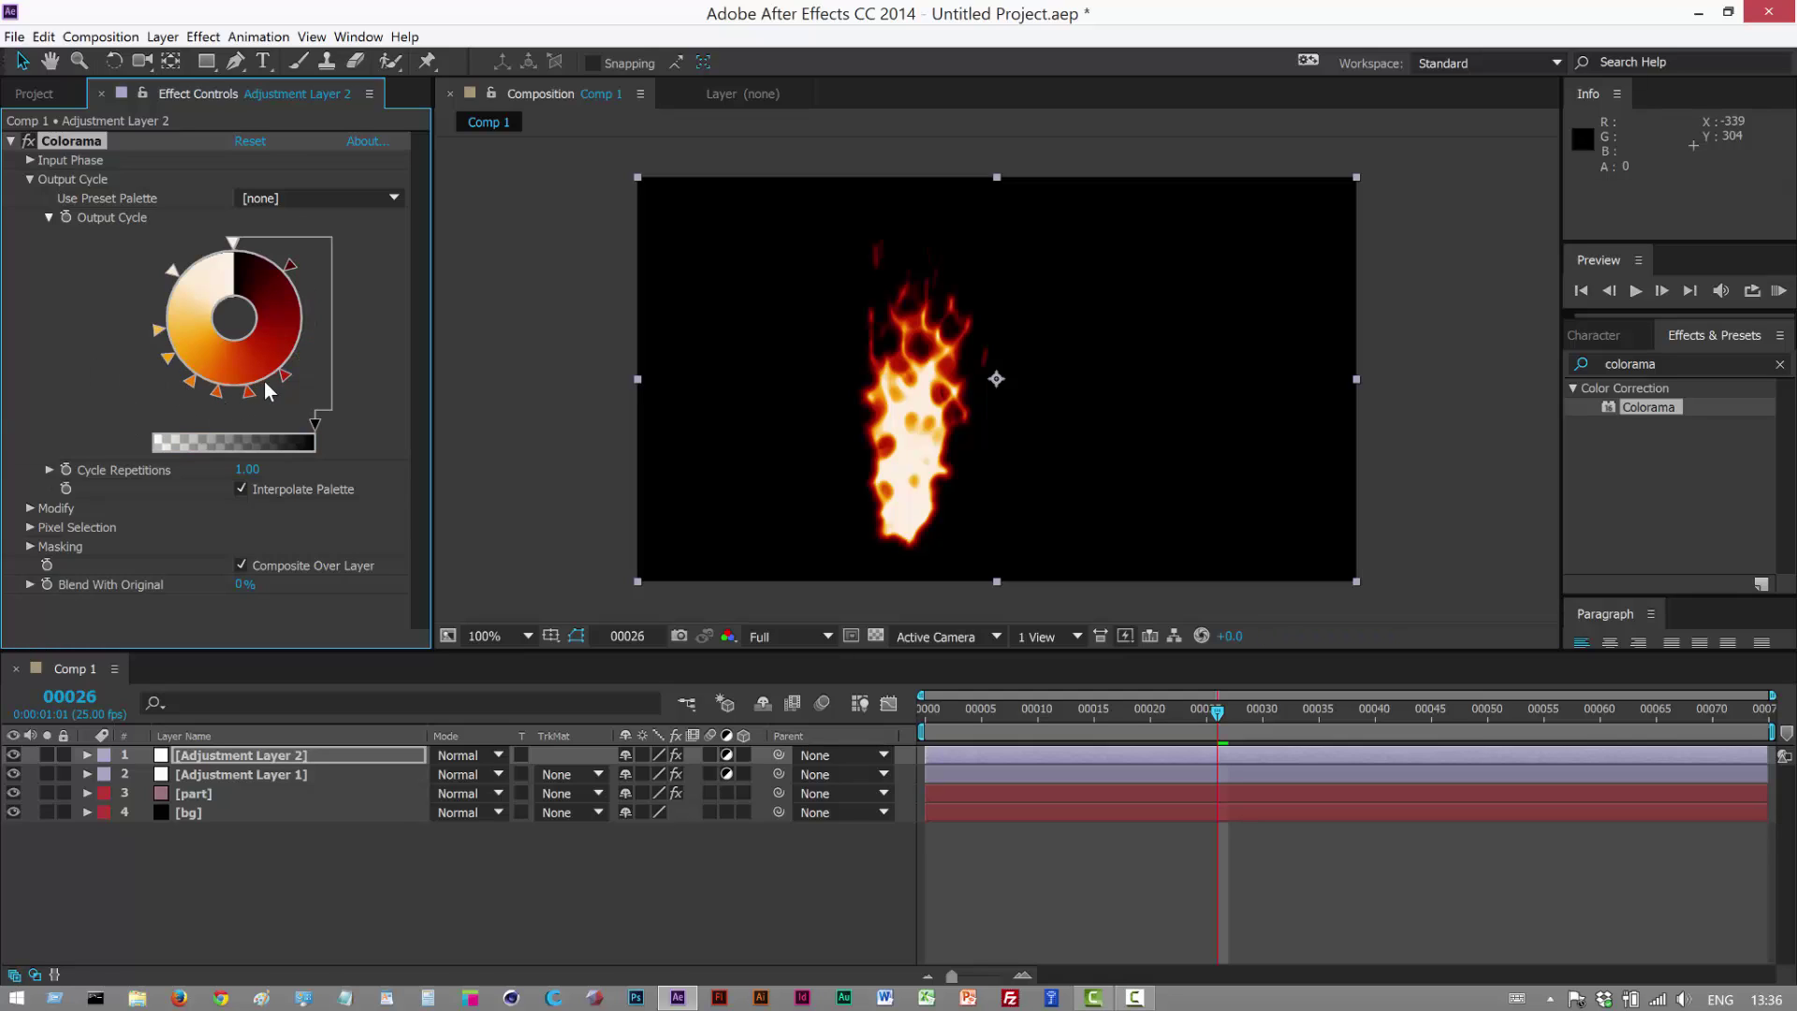
pyautogui.moveTo(290, 381)
pyautogui.mouseDown()
pyautogui.moveTo(321, 430)
pyautogui.moveTo(159, 413)
pyautogui.moveTo(148, 368)
pyautogui.mouseUp()
pyautogui.click(165, 361)
# - Reposition the red, yellow and white Output Cycle stops and preview the brighter flame
pyautogui.moveTo(249, 393); pyautogui.dragTo(273, 385)
pyautogui.click(156, 330)
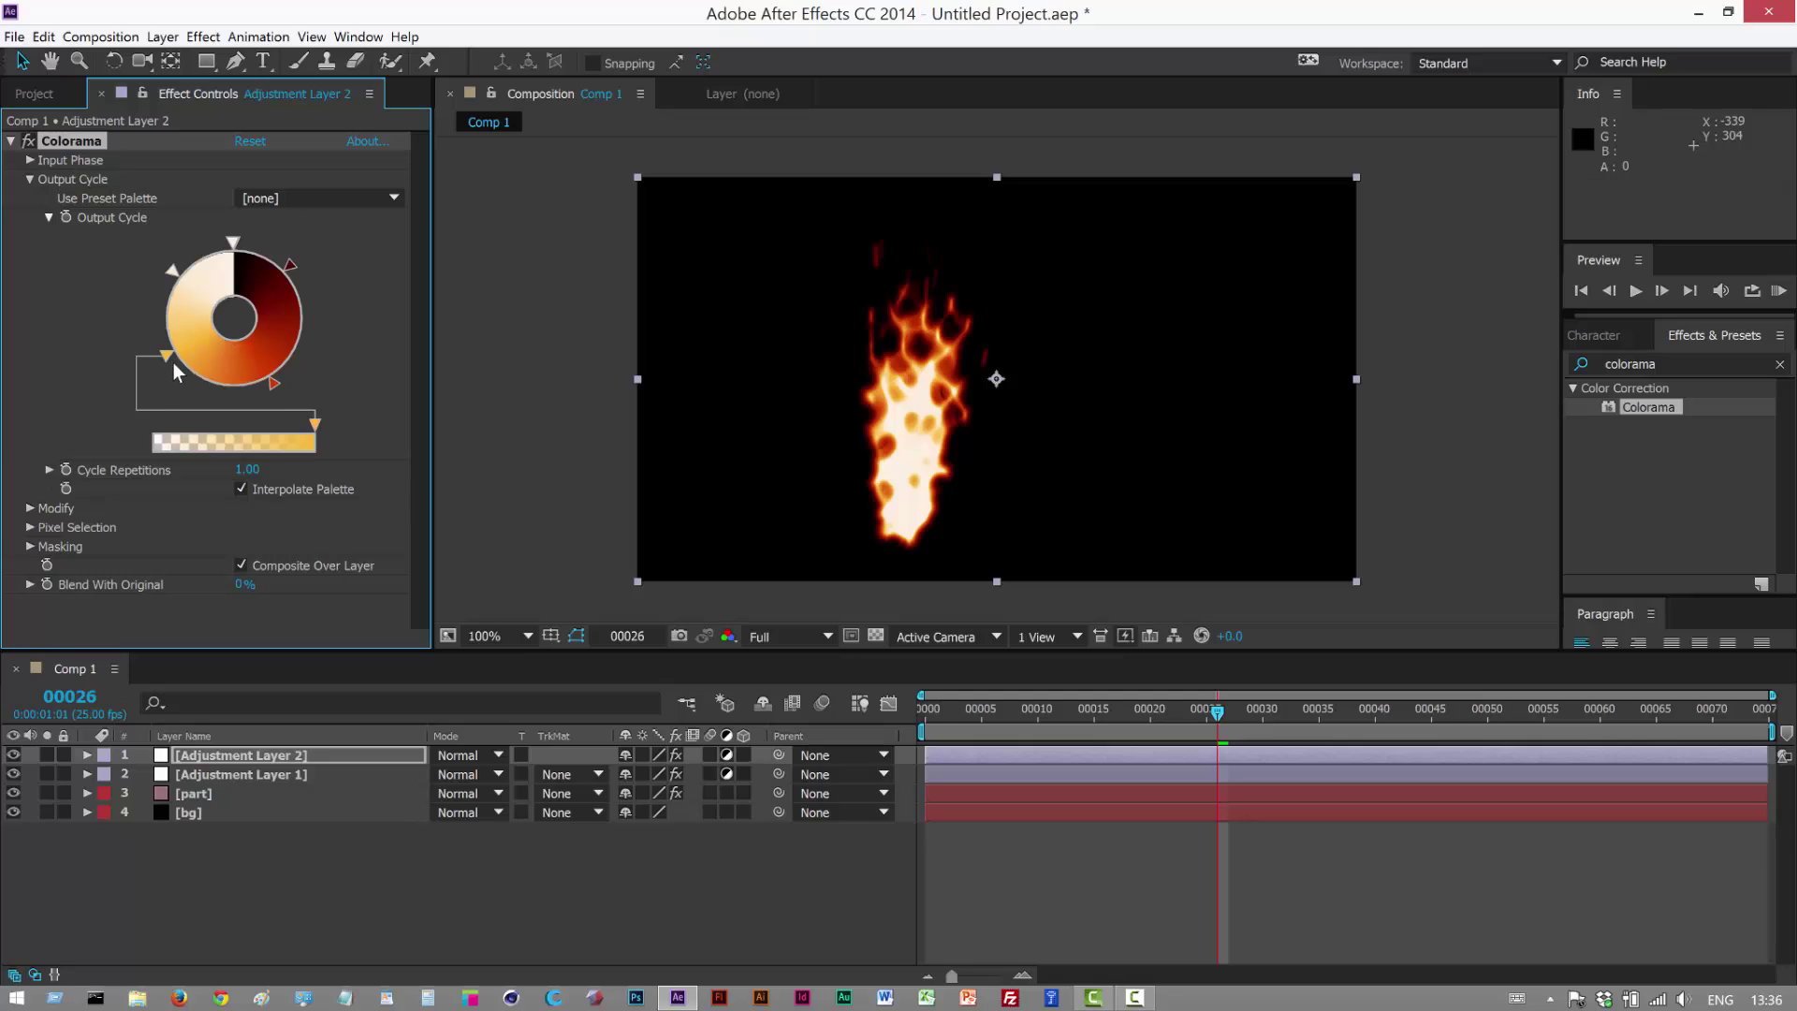
pyautogui.moveTo(156, 329)
pyautogui.mouseDown()
pyautogui.moveTo(193, 259)
pyautogui.moveTo(169, 276)
pyautogui.moveTo(209, 245)
pyautogui.moveTo(163, 316)
pyautogui.mouseUp()
pyautogui.click(159, 313)
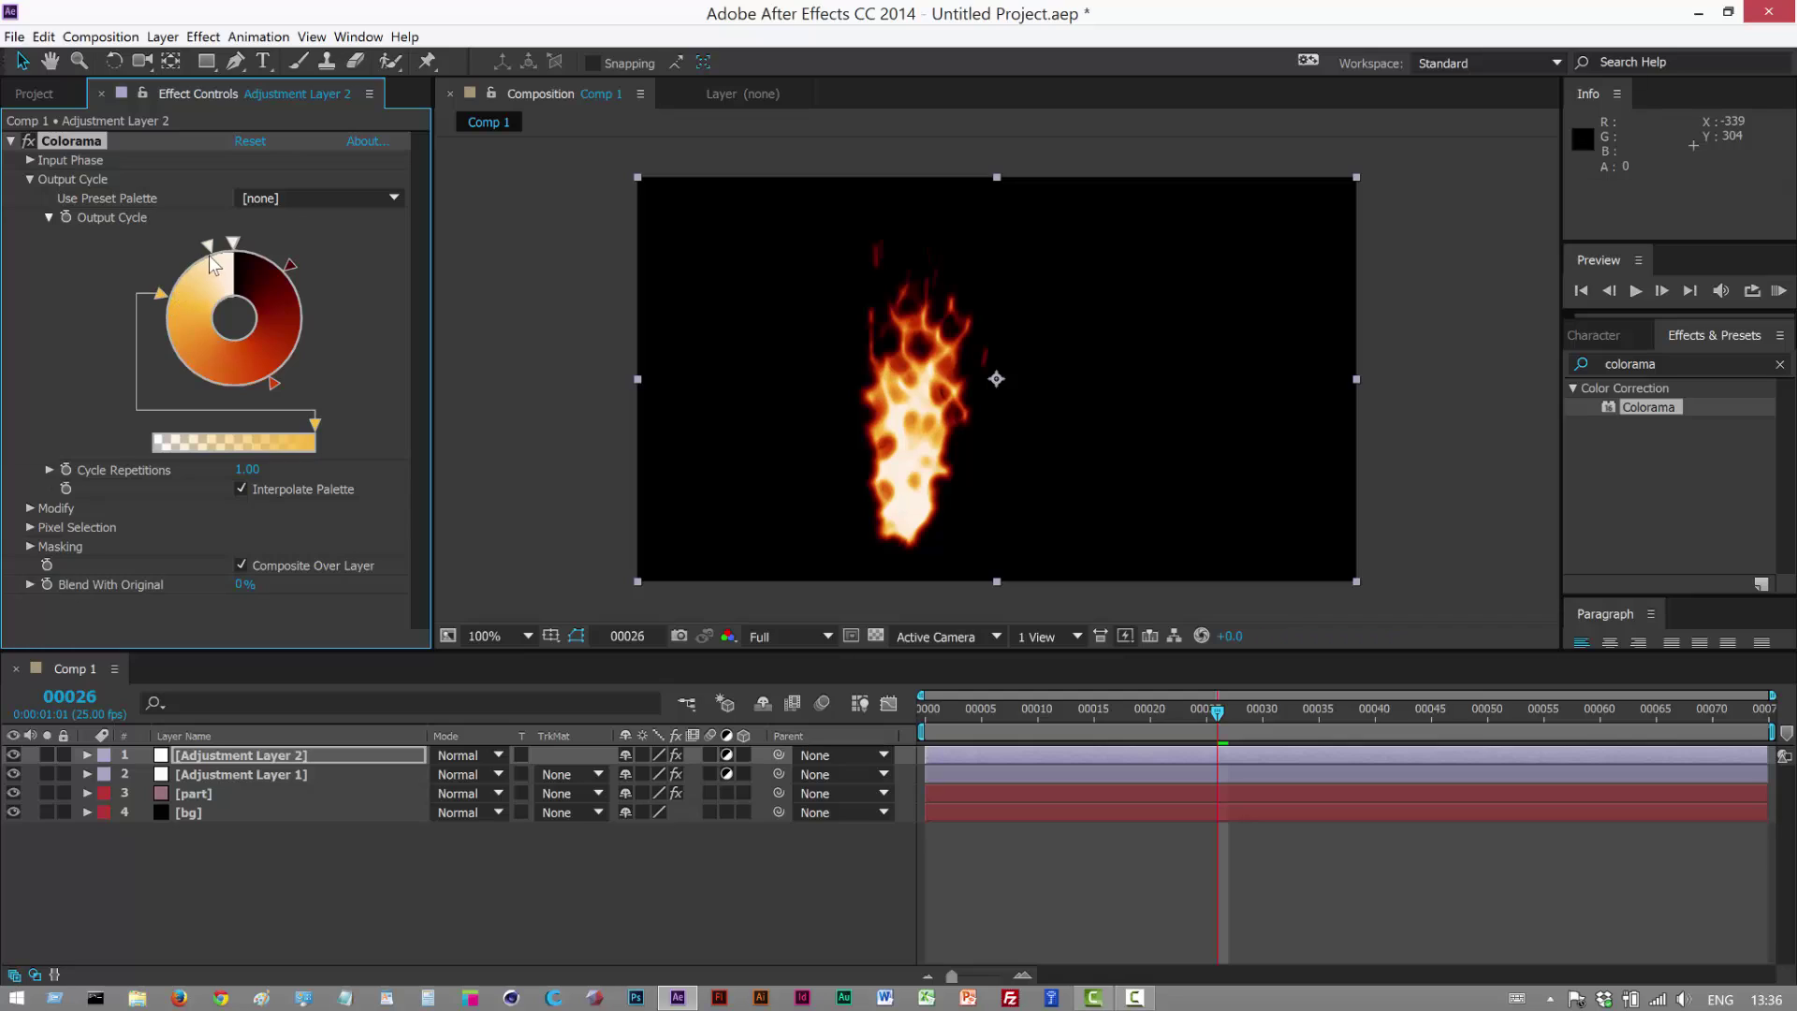
pyautogui.moveTo(208, 247); pyautogui.dragTo(178, 270)
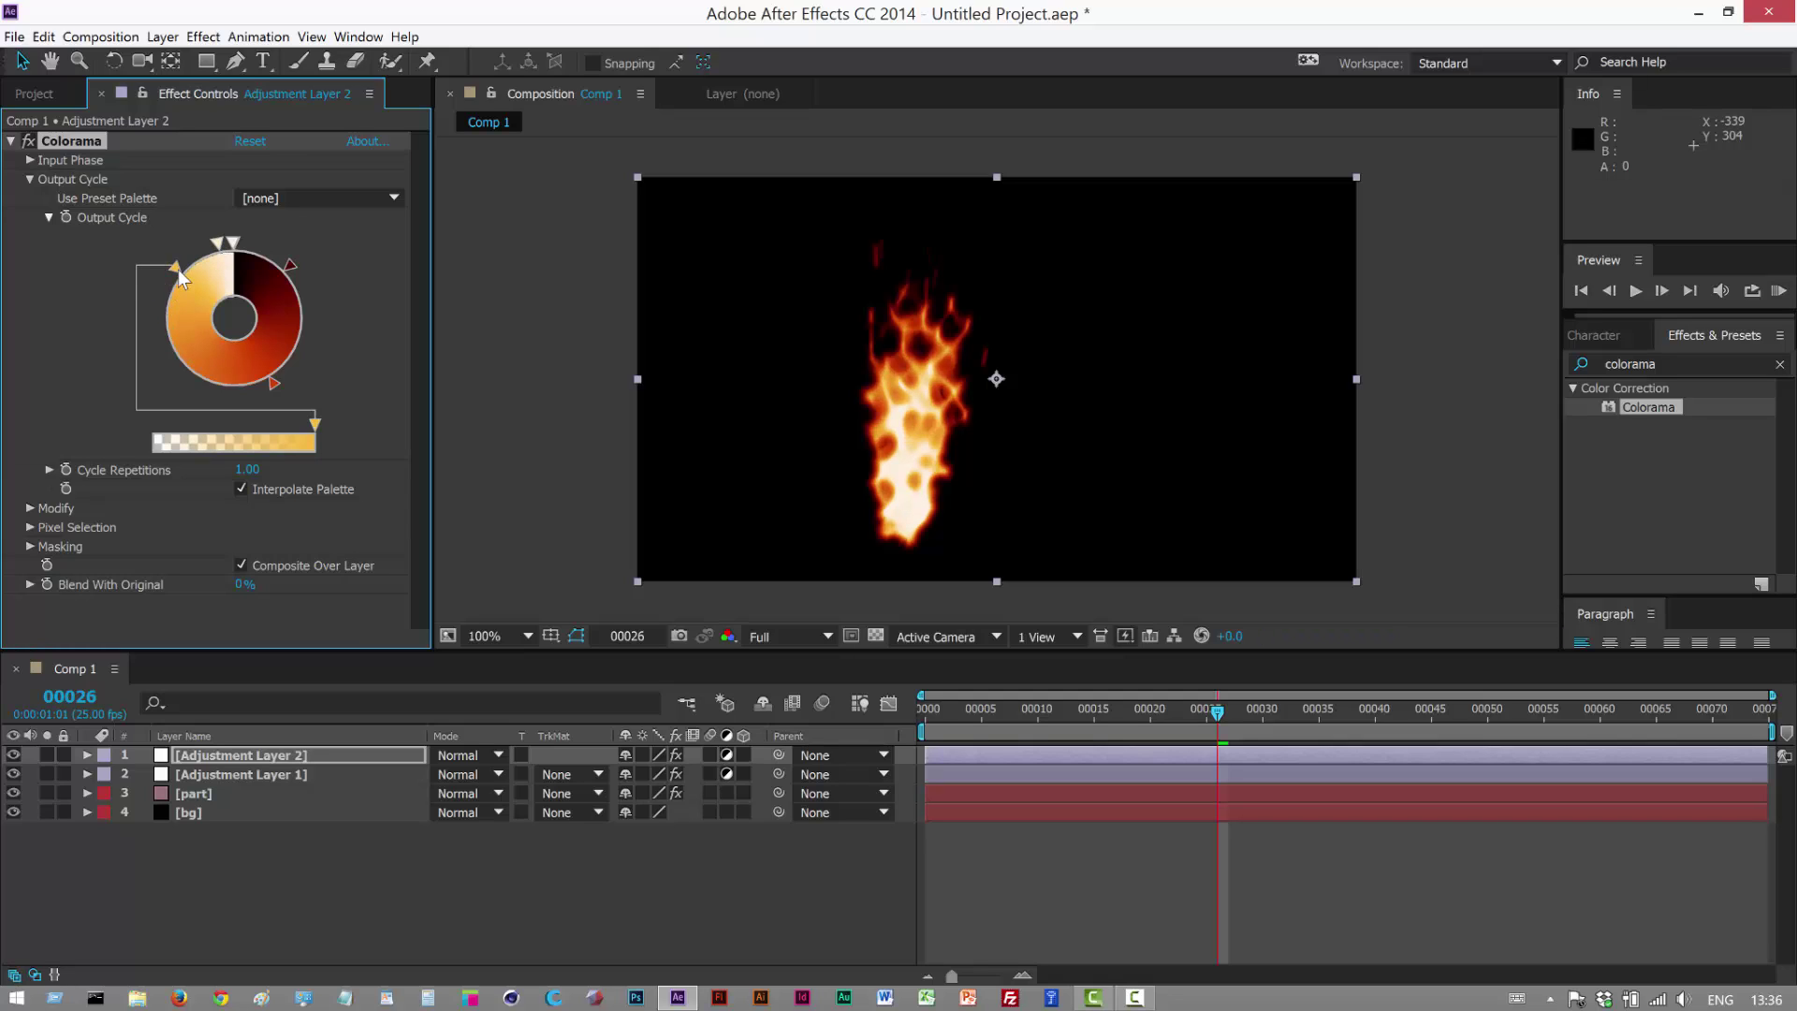
pyautogui.click(1778, 291)
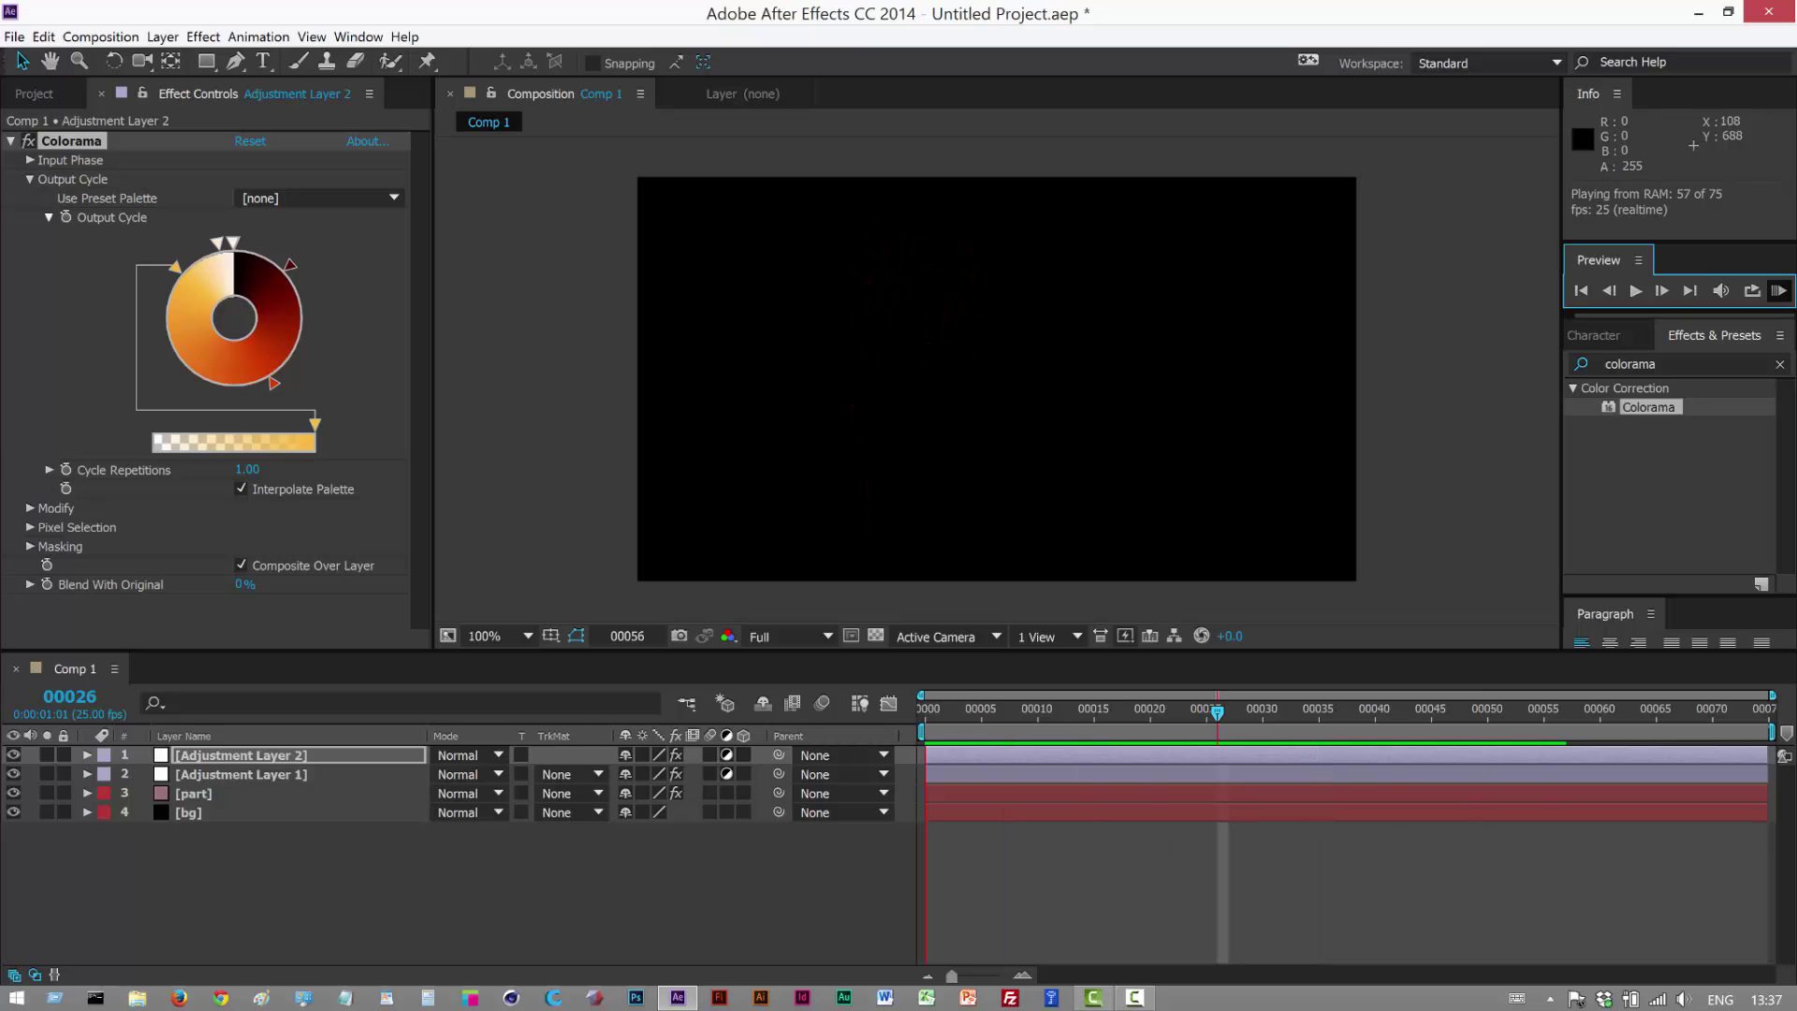
pyautogui.click(189, 248)
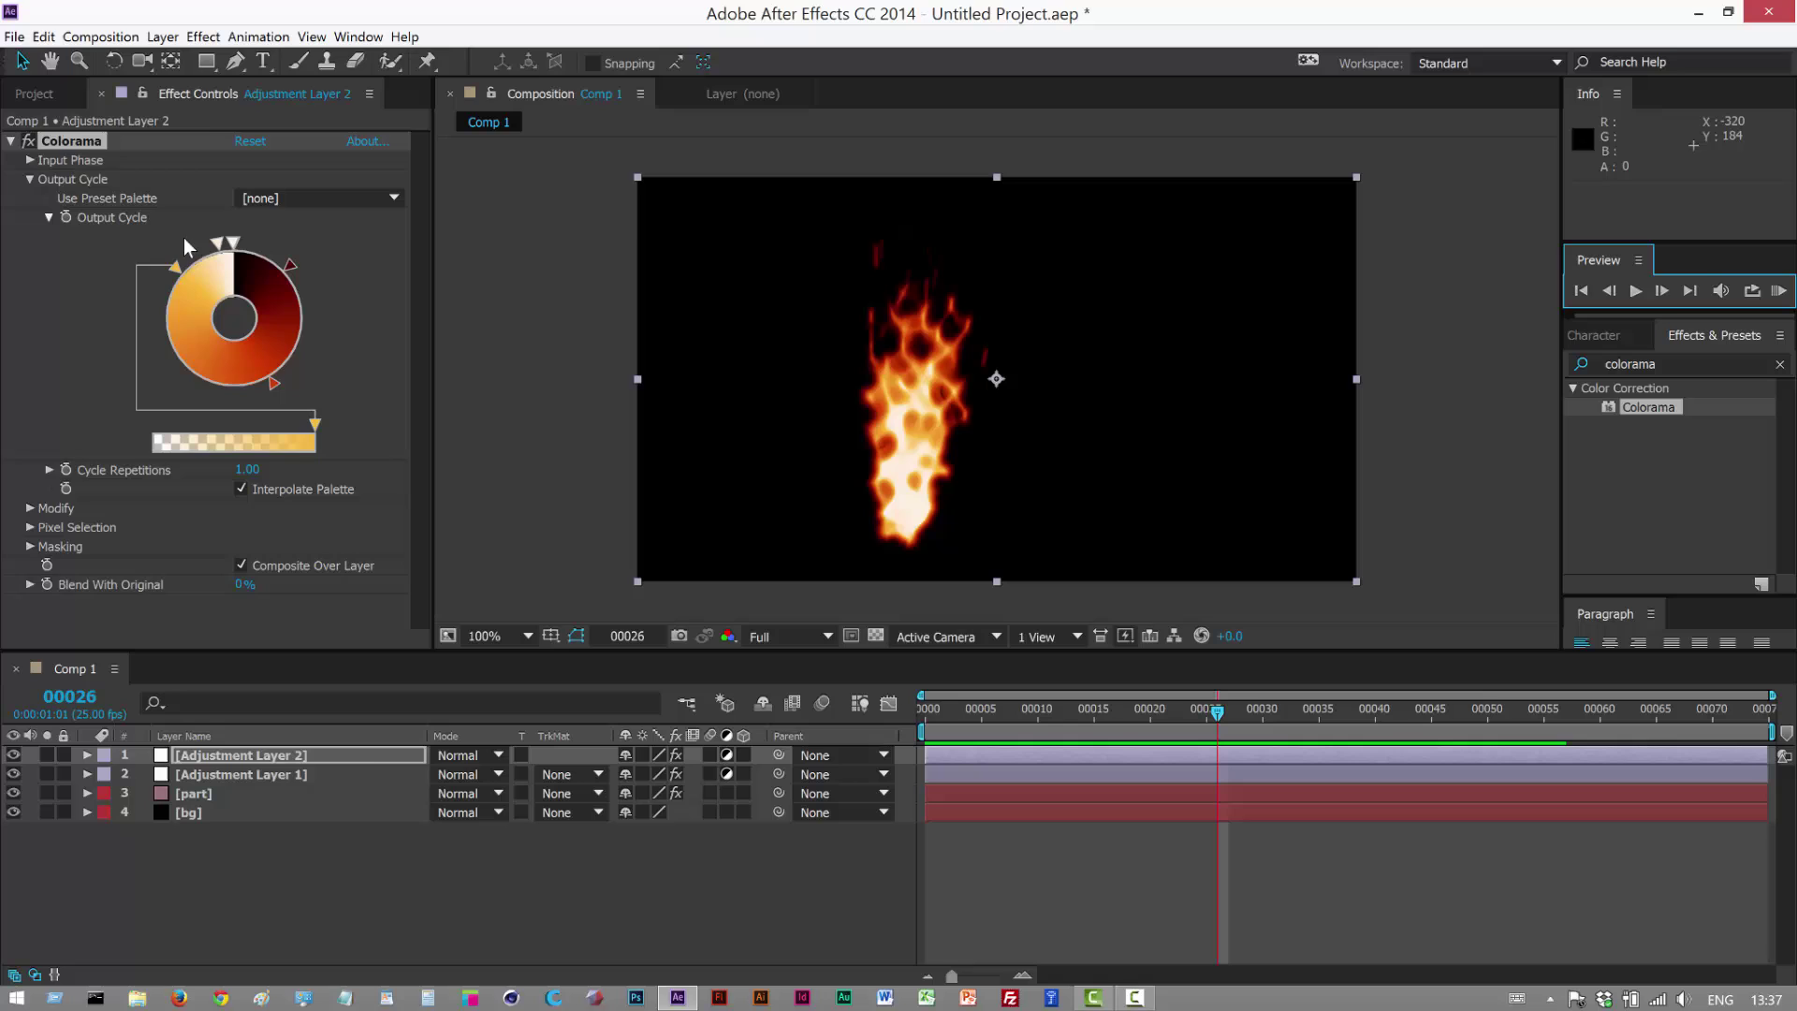
# - Add Adjustment Layer 3 with Glow at 83.9% threshold and reduced glow strength
pyautogui.click(161, 36)
pyautogui.click(545, 180)
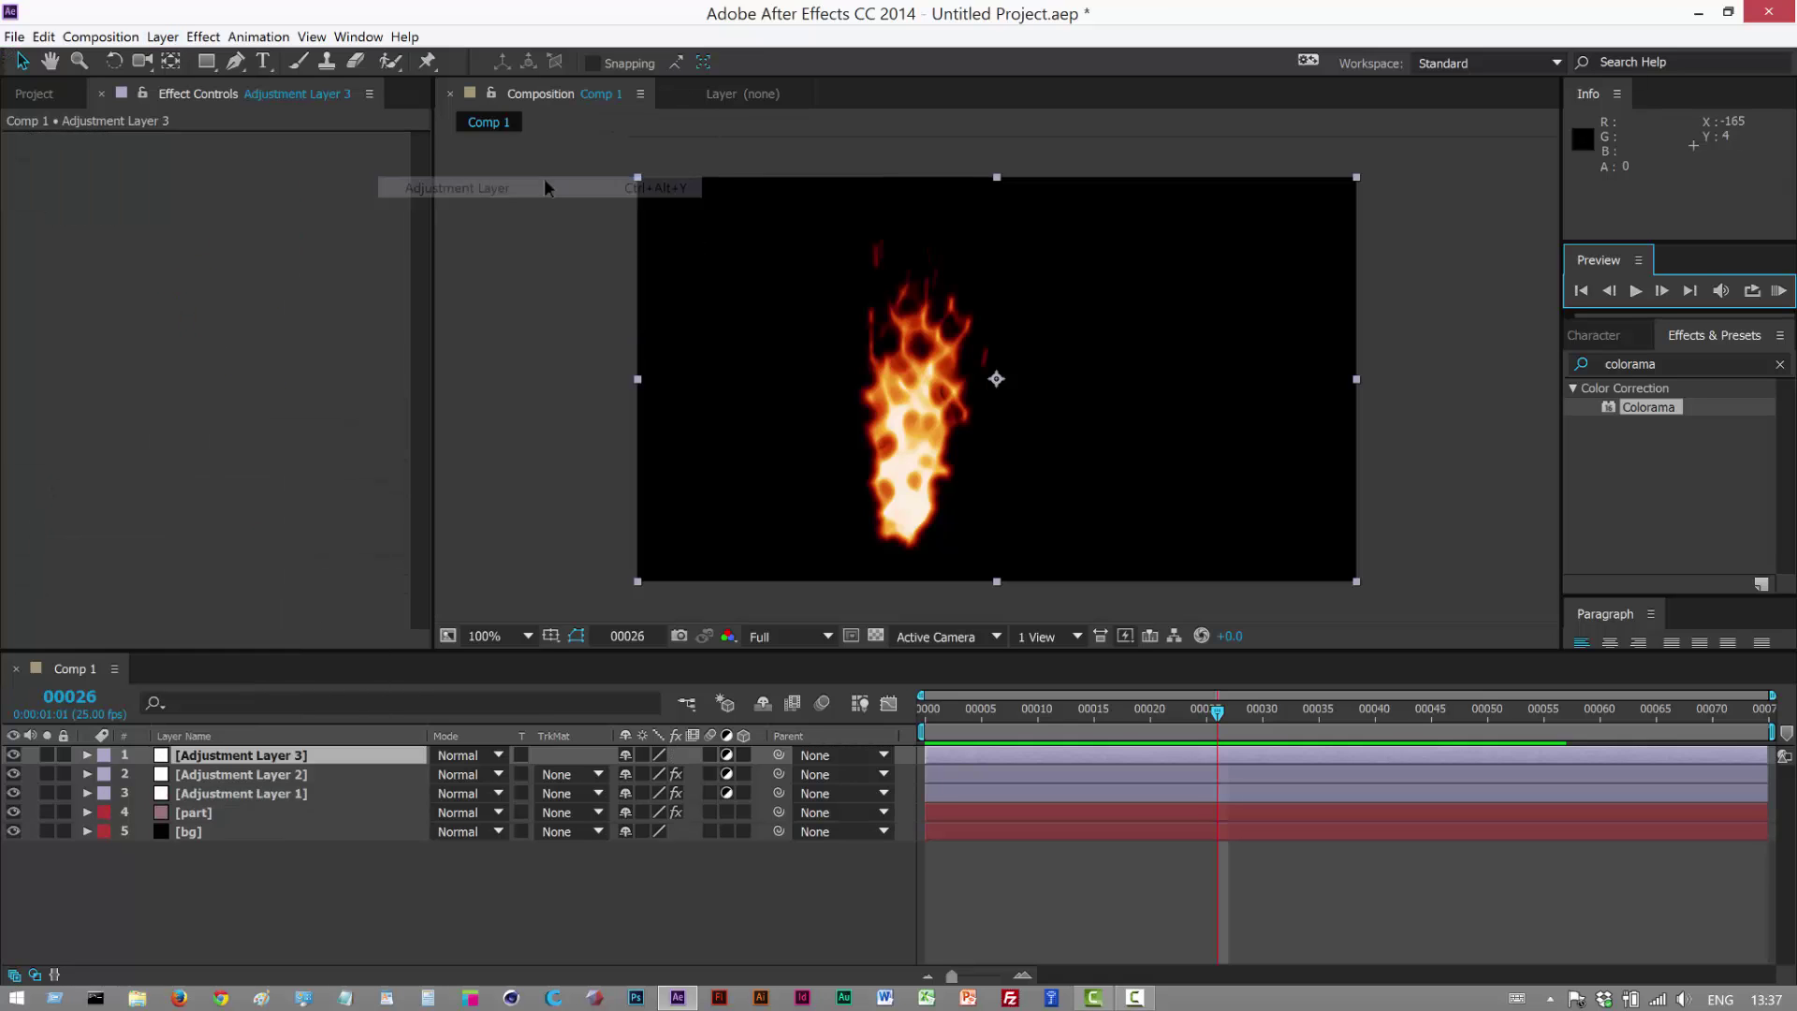
pyautogui.click(203, 37)
pyautogui.moveTo(211, 533)
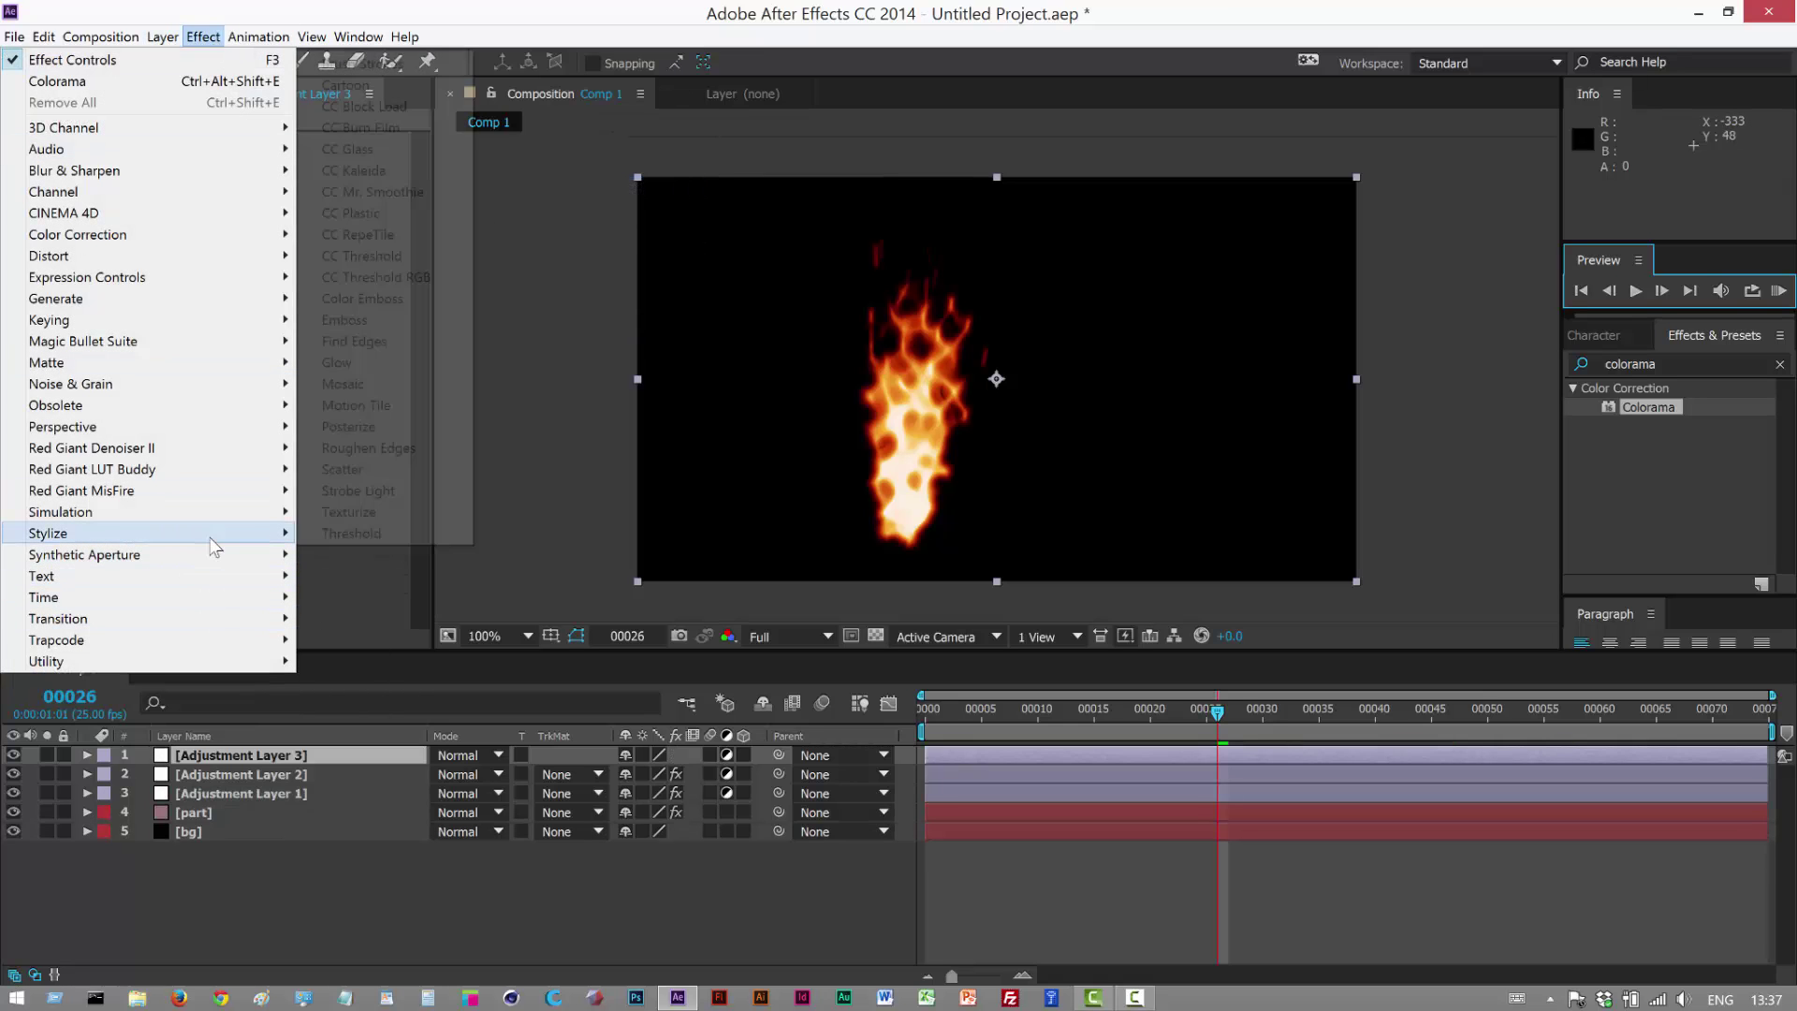
pyautogui.click(440, 362)
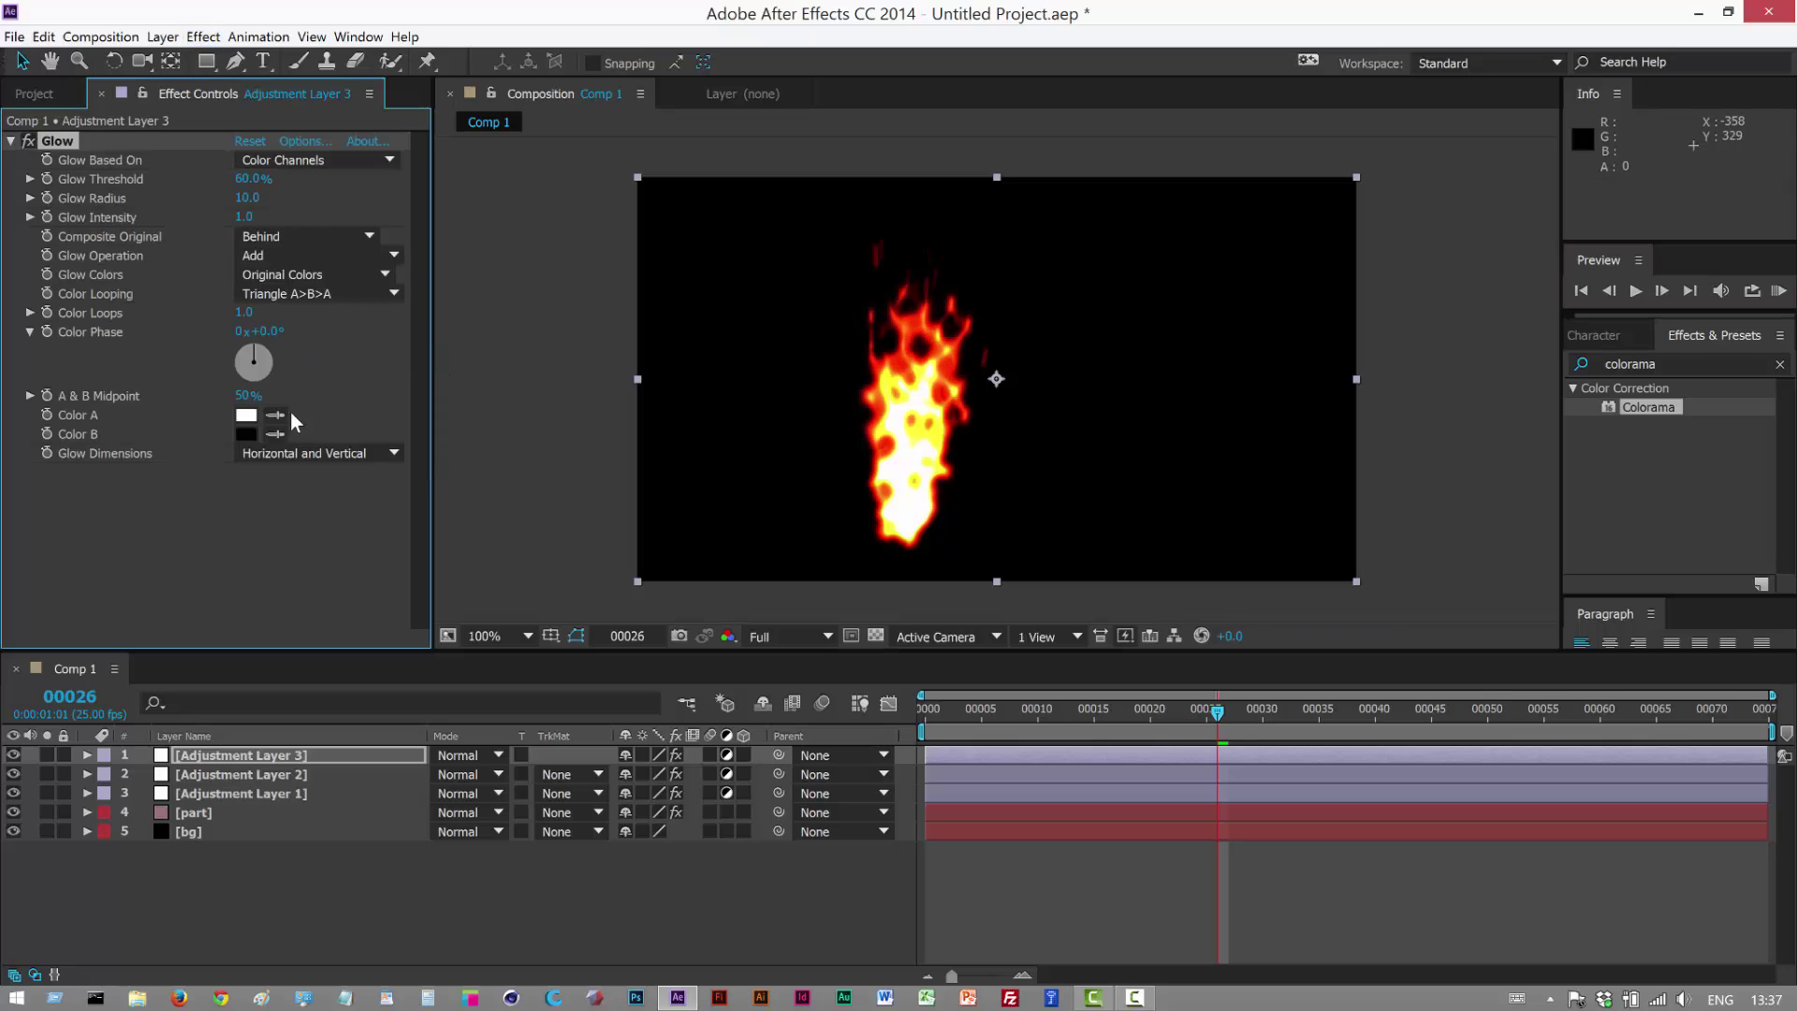
pyautogui.moveTo(241, 177); pyautogui.dragTo(486, 192)
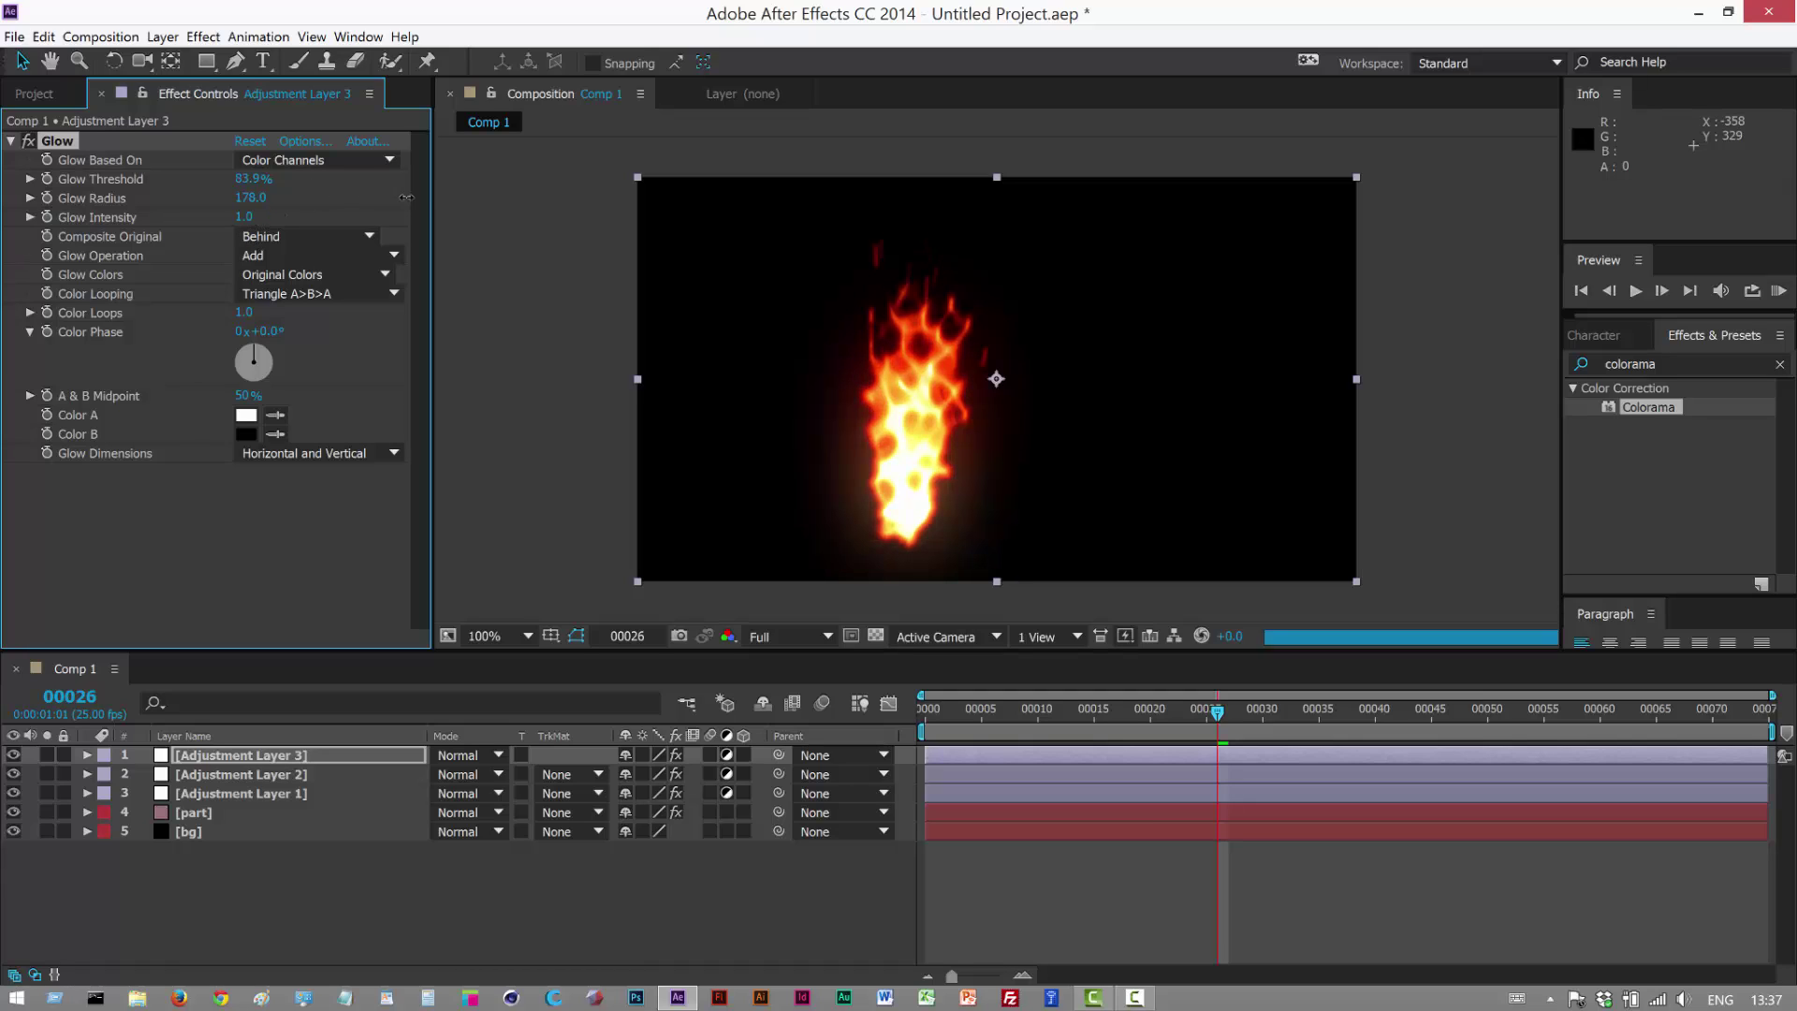
pyautogui.moveTo(210, 217)
pyautogui.mouseDown()
pyautogui.moveTo(194, 217)
pyautogui.moveTo(216, 217)
pyautogui.mouseUp()
# - Set Particular's Particle Size to 12 and Particles/sec to 1210, then preview the fire
pyautogui.click(273, 811)
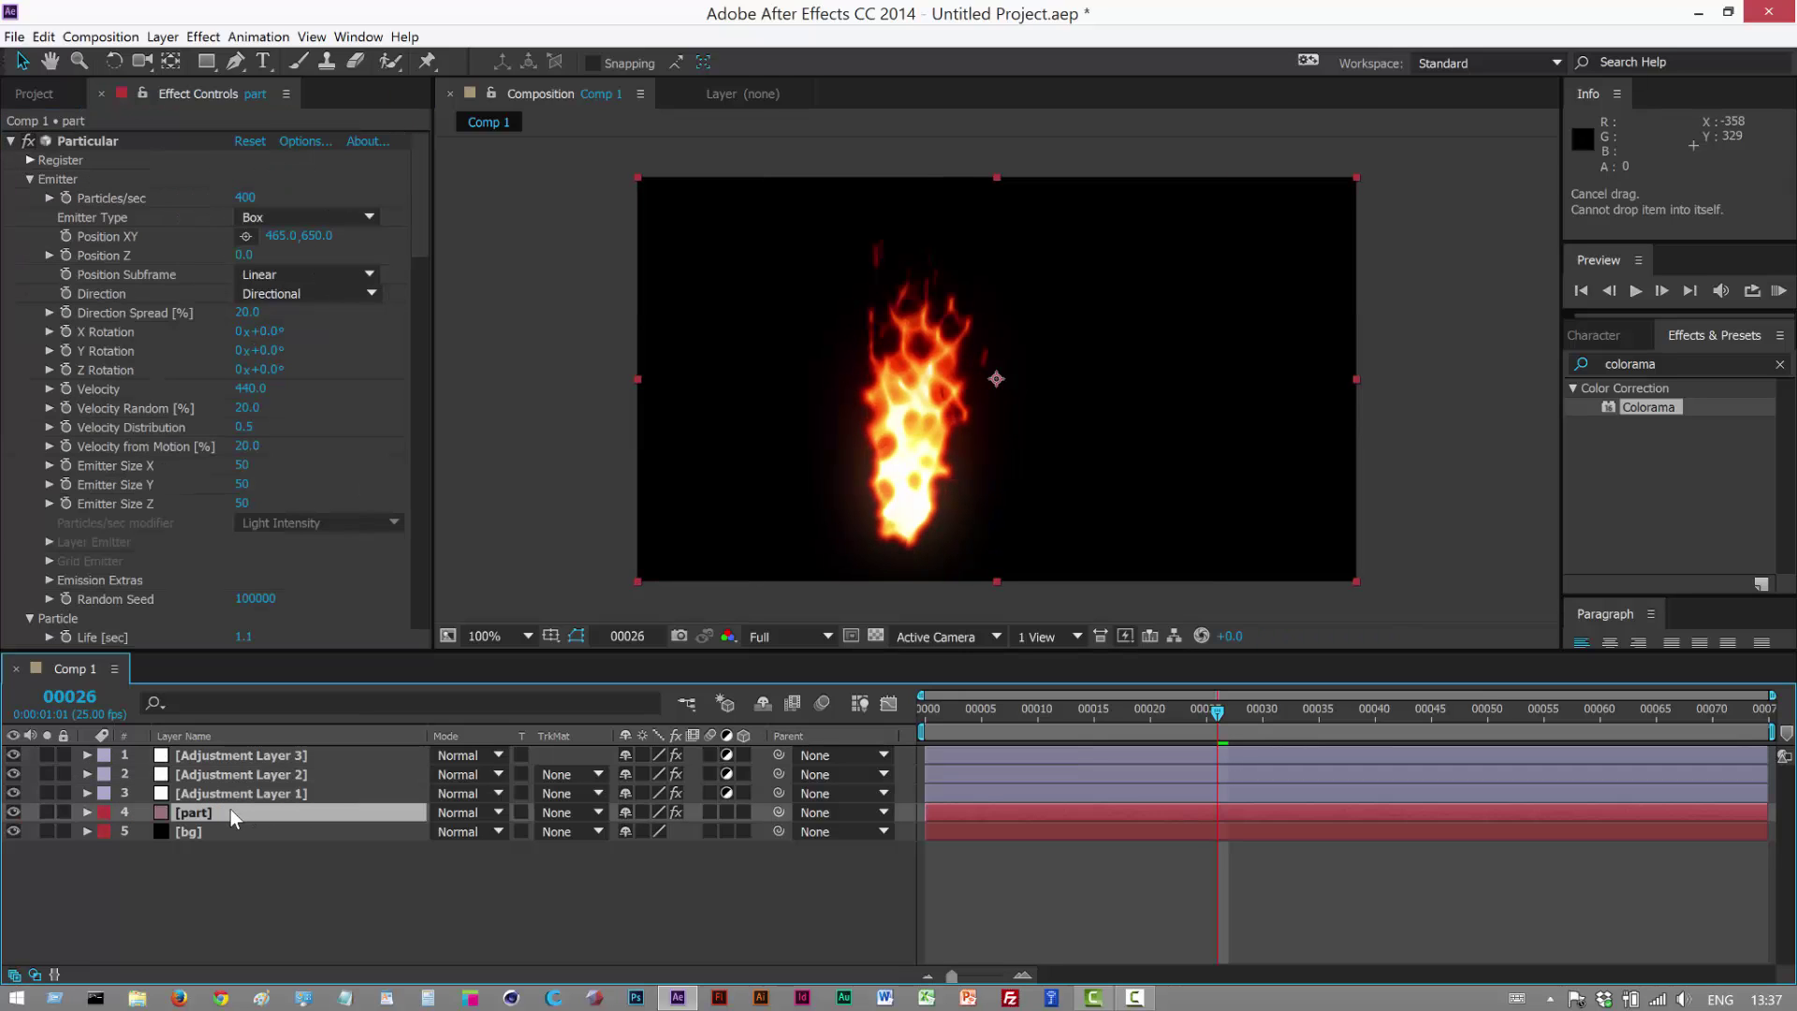
pyautogui.scroll(-6, 408, 299)
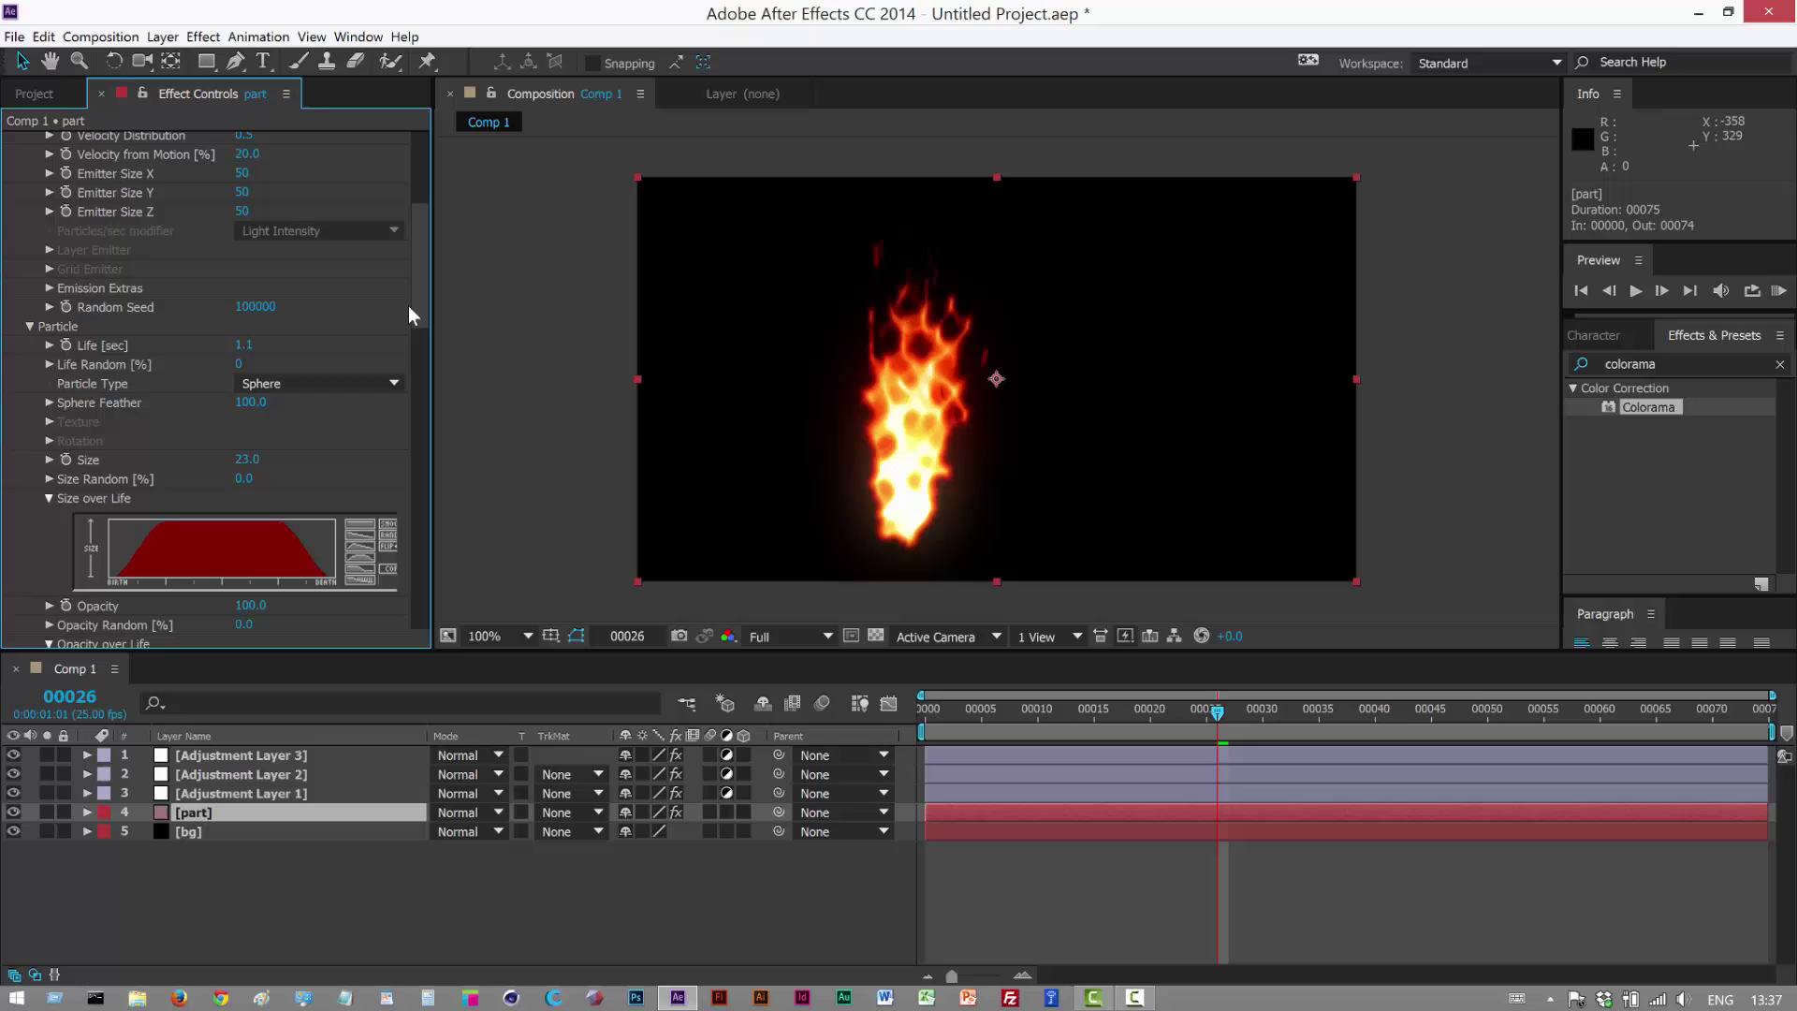
pyautogui.click(247, 460)
pyautogui.write('12')
pyautogui.press('Return')
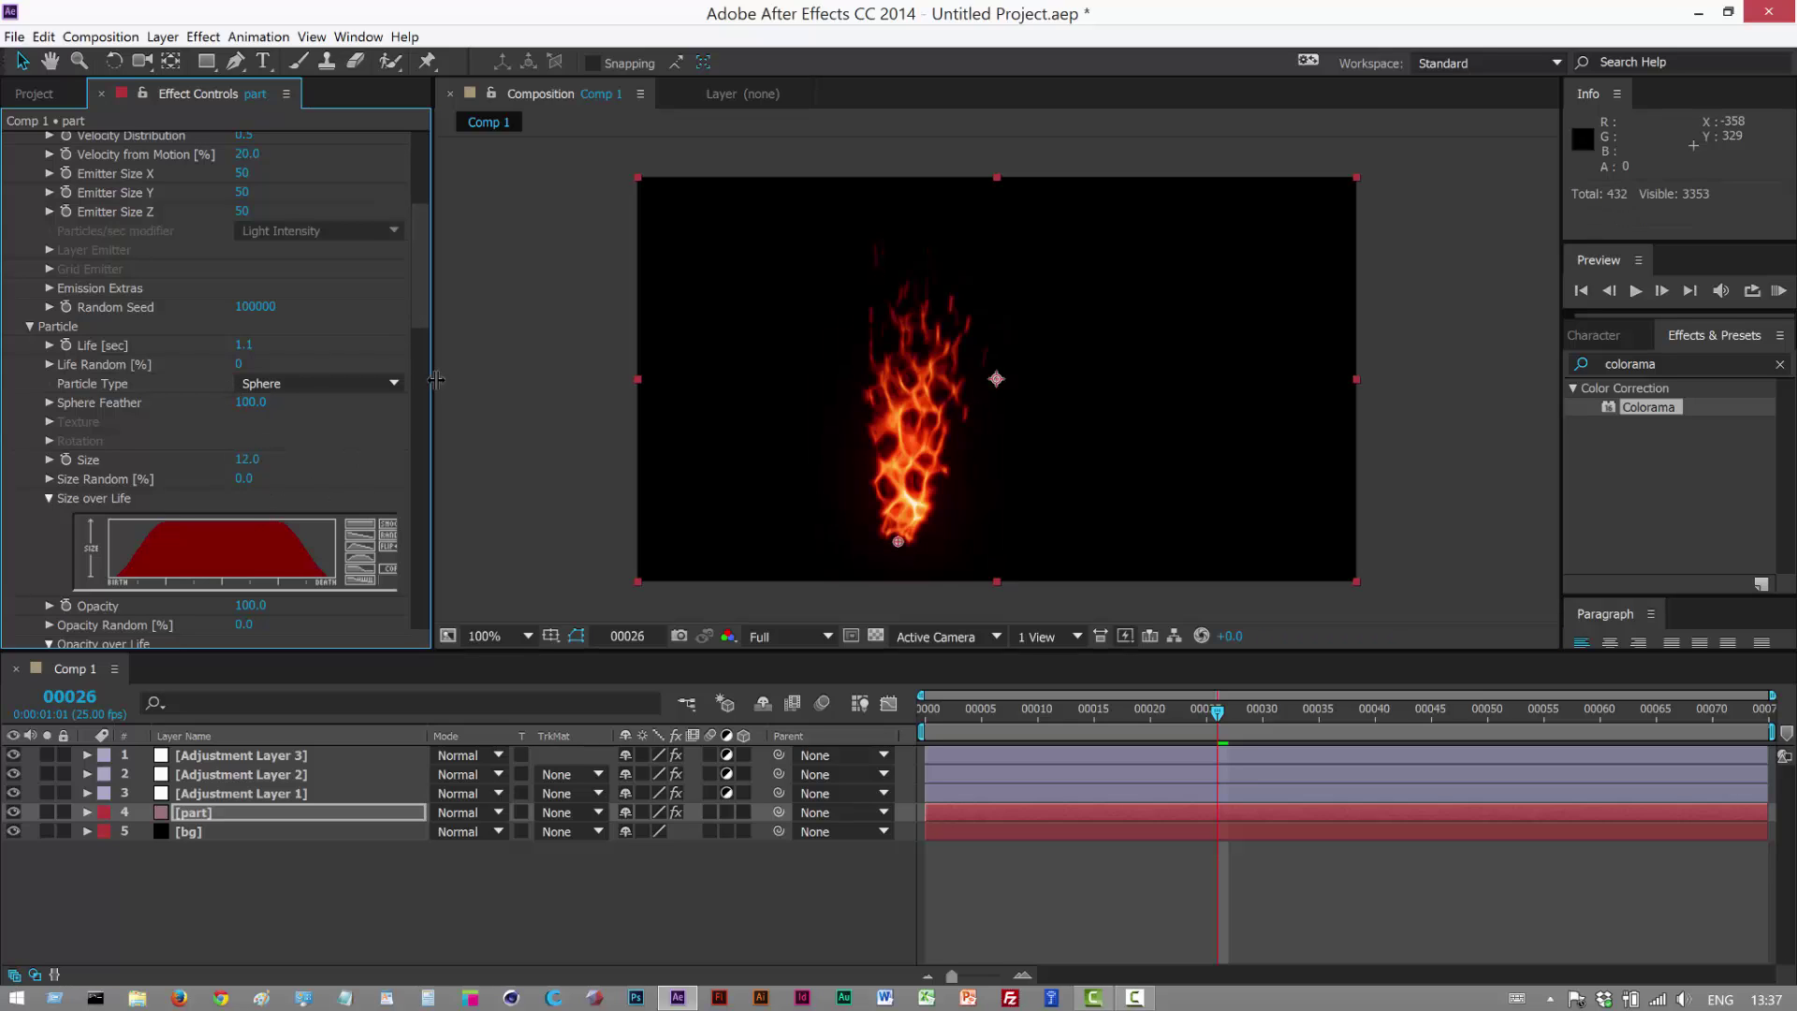
pyautogui.scroll(5, 413, 329)
pyautogui.moveTo(245, 198); pyautogui.dragTo(332, 200)
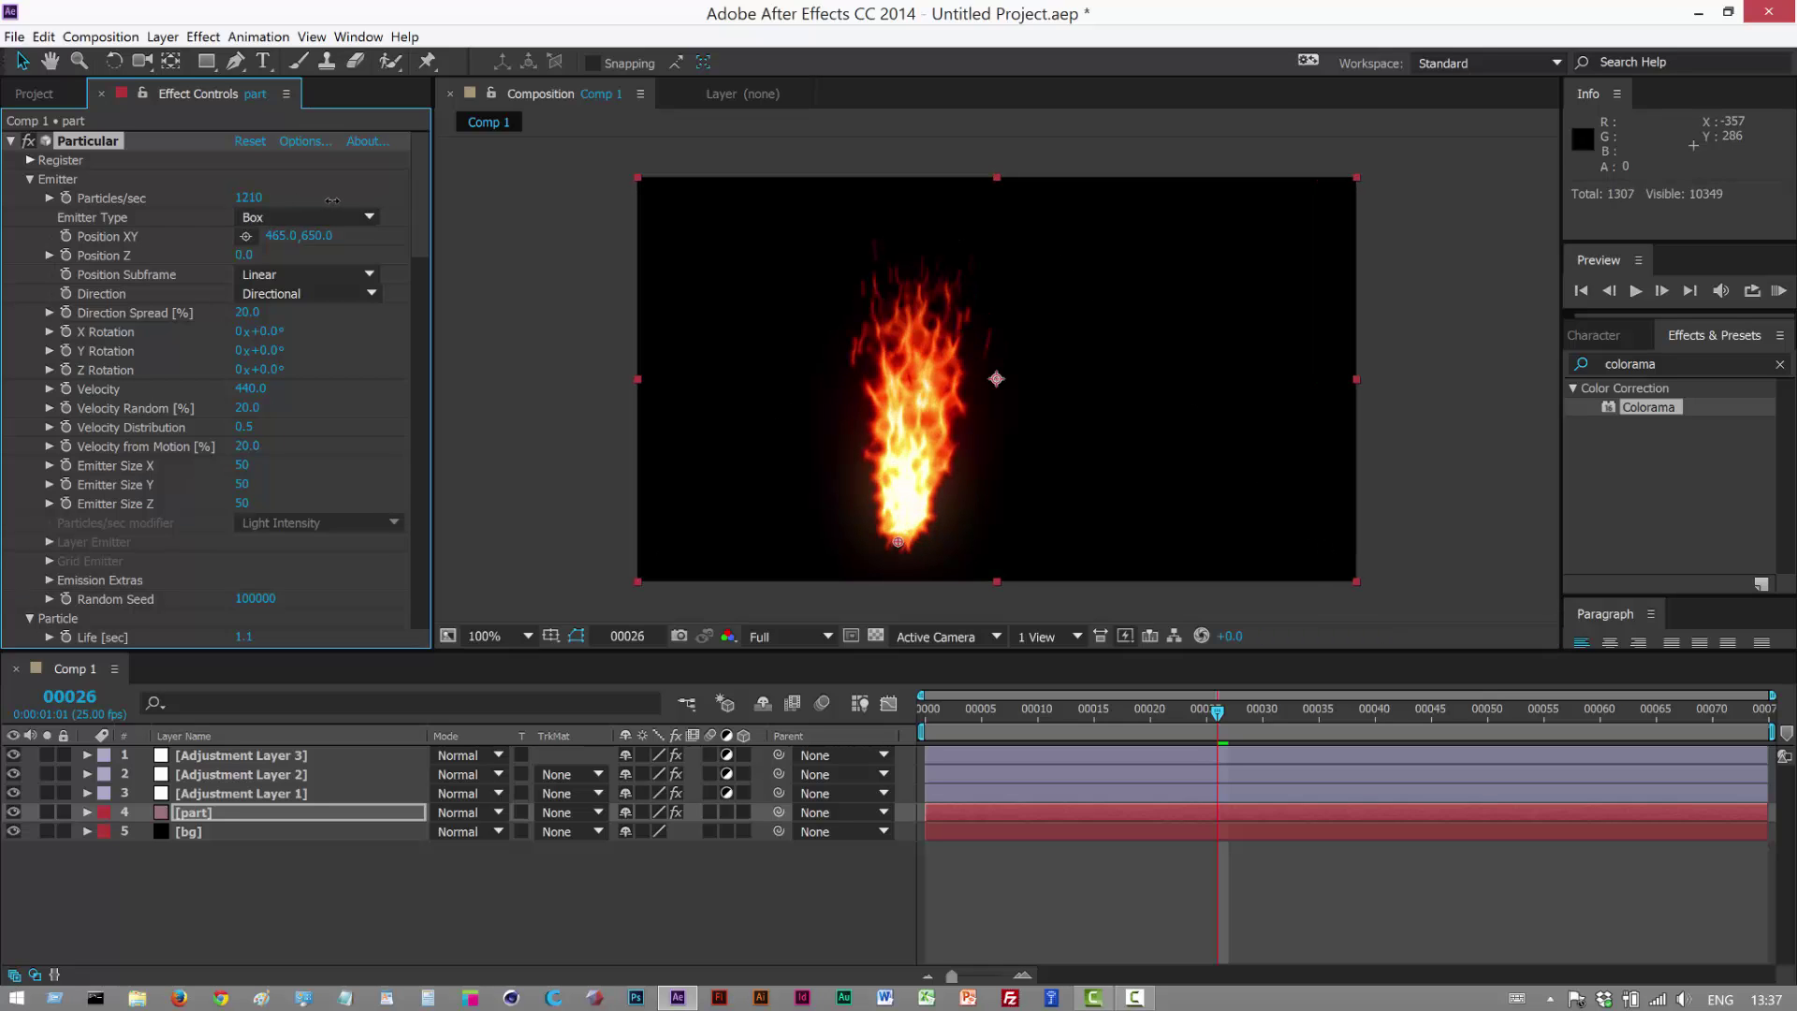
pyautogui.click(1778, 291)
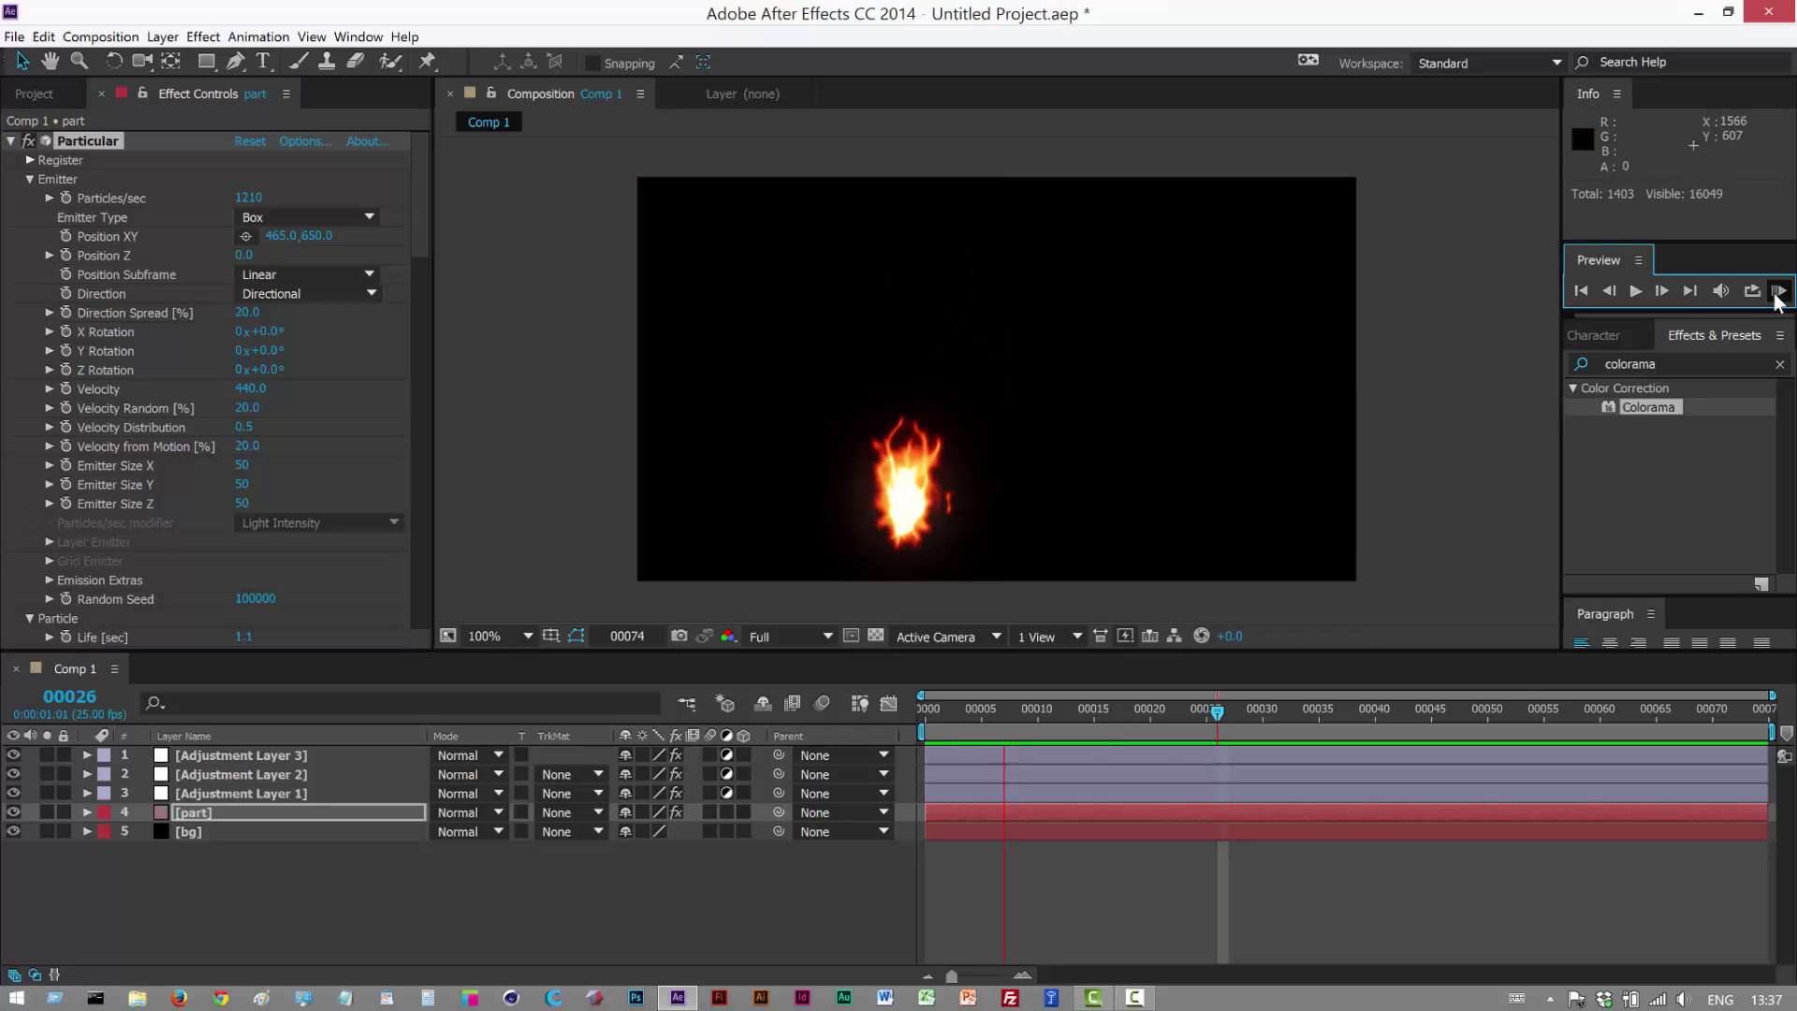